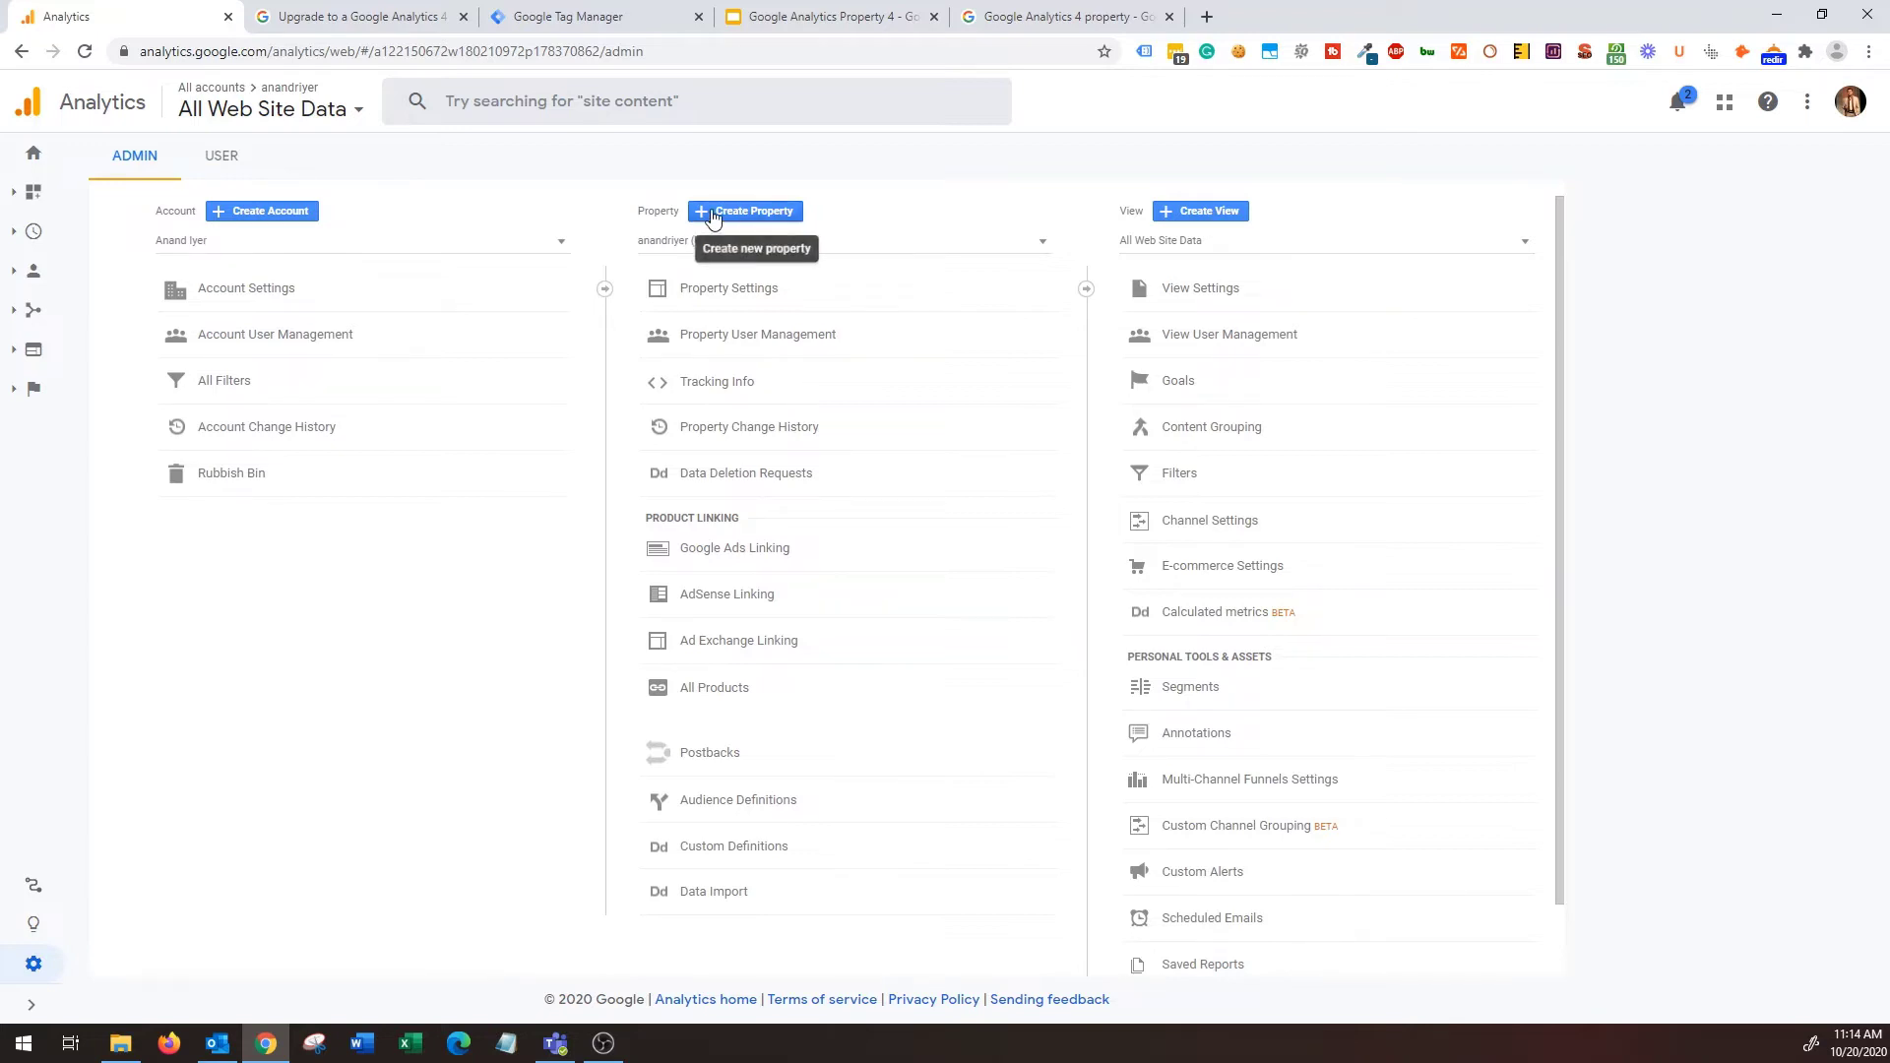
Start a new GA4 property and name it after the site's domain, with a capitalised first letter.
{"action": "left_click", "coordinate": [721, 215]}
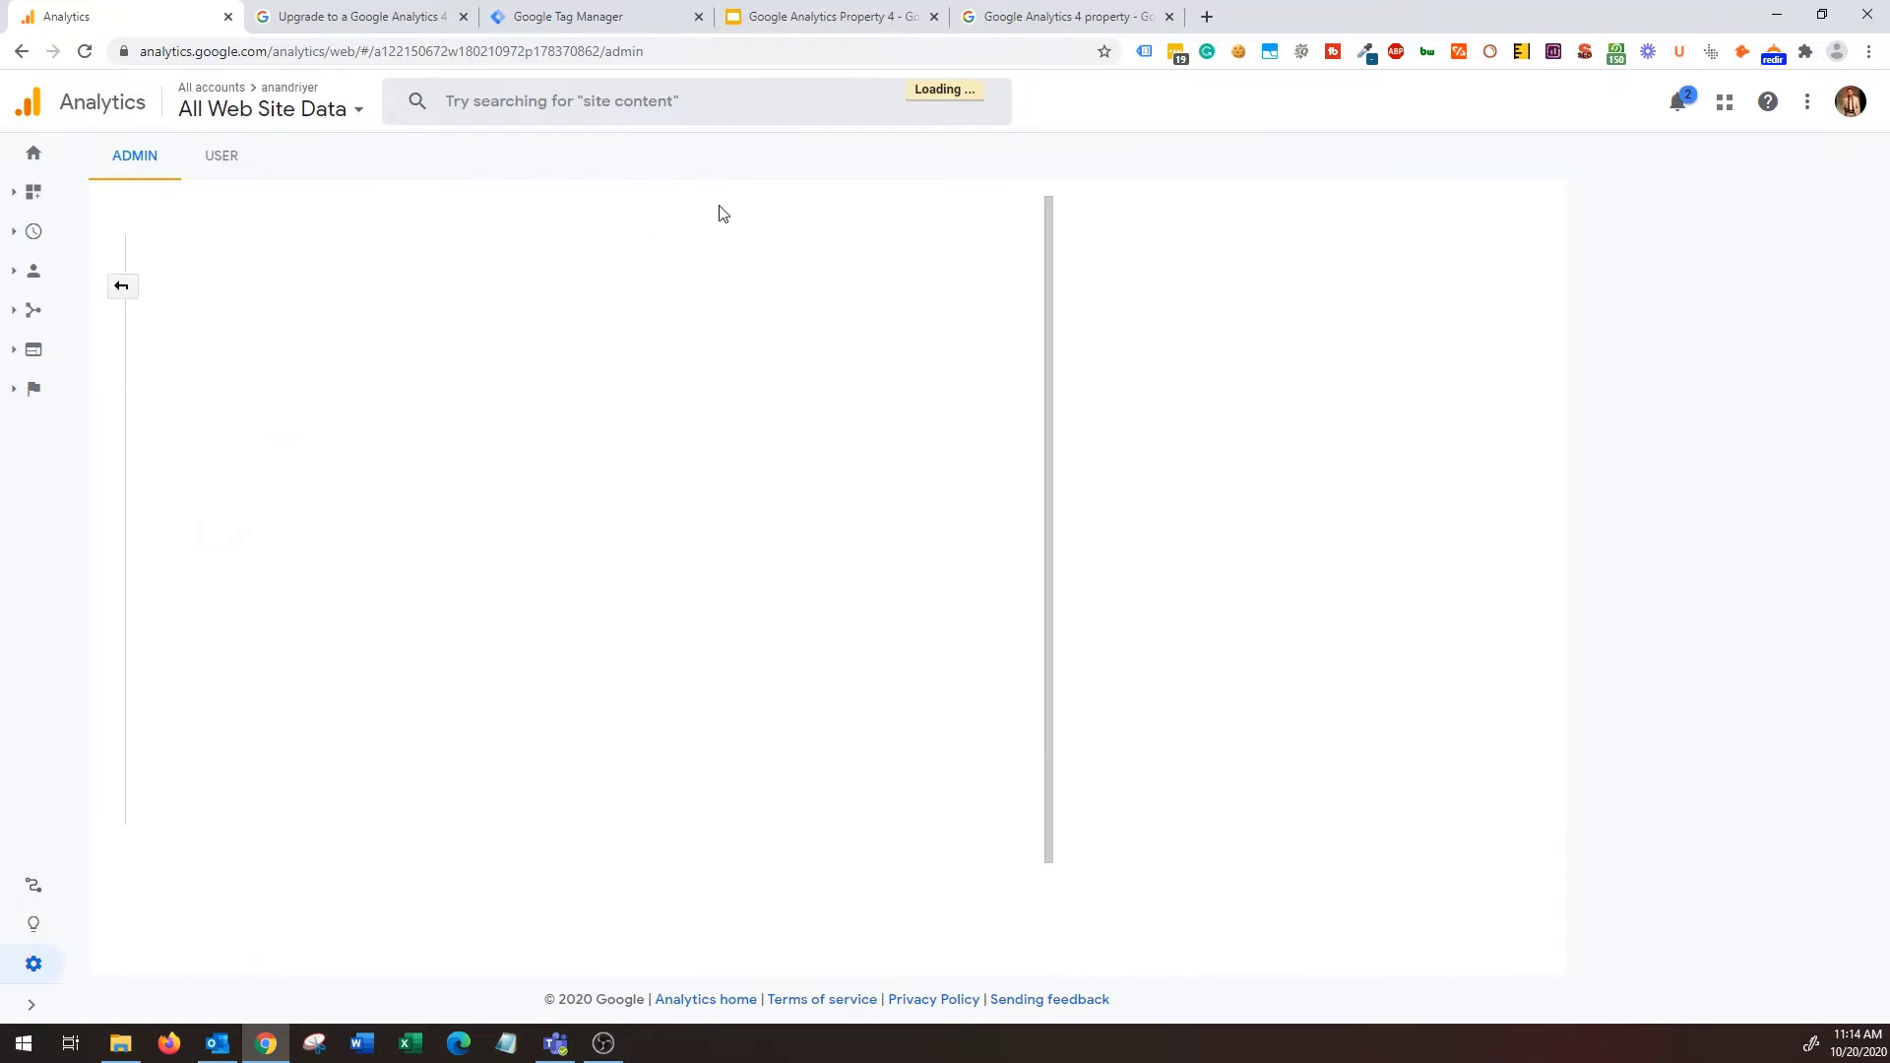
{"action": "left_click", "coordinate": [421, 498]}
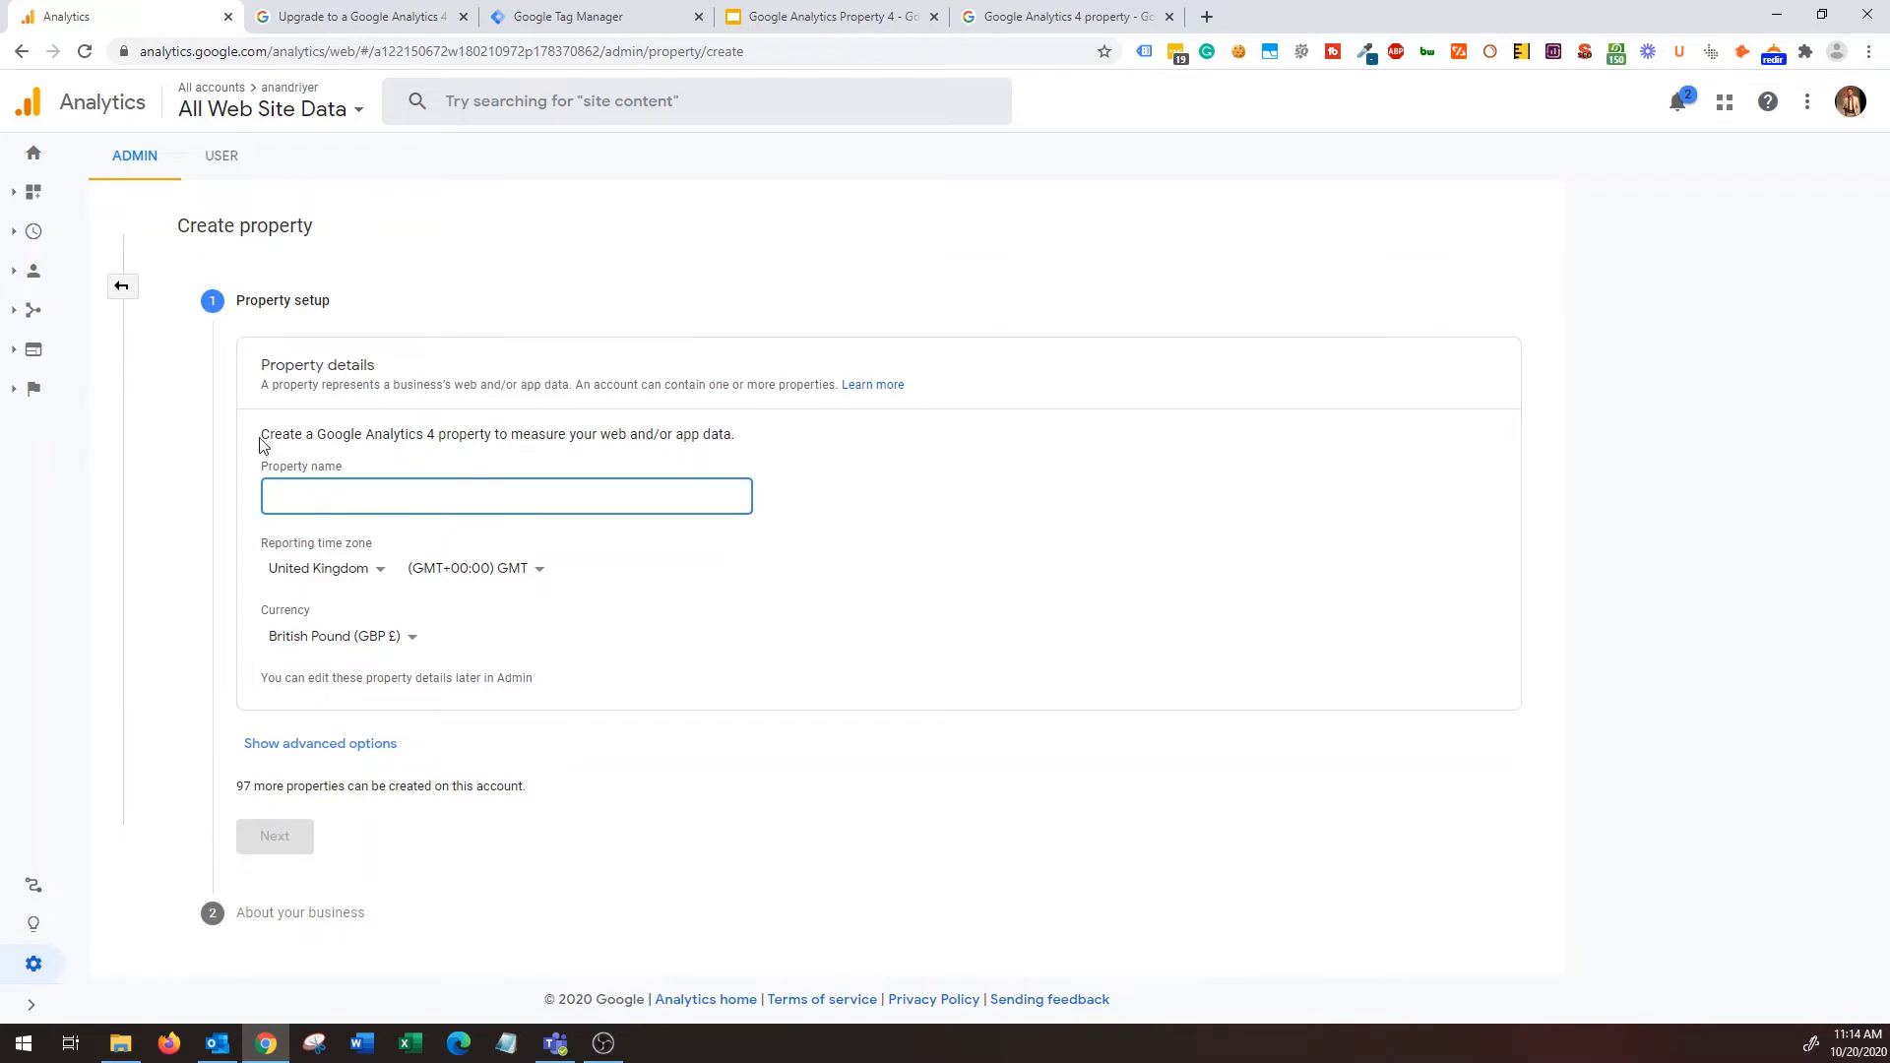
{"action": "left_click_drag", "start_coordinate": [261, 434], "coordinate": [484, 436]}
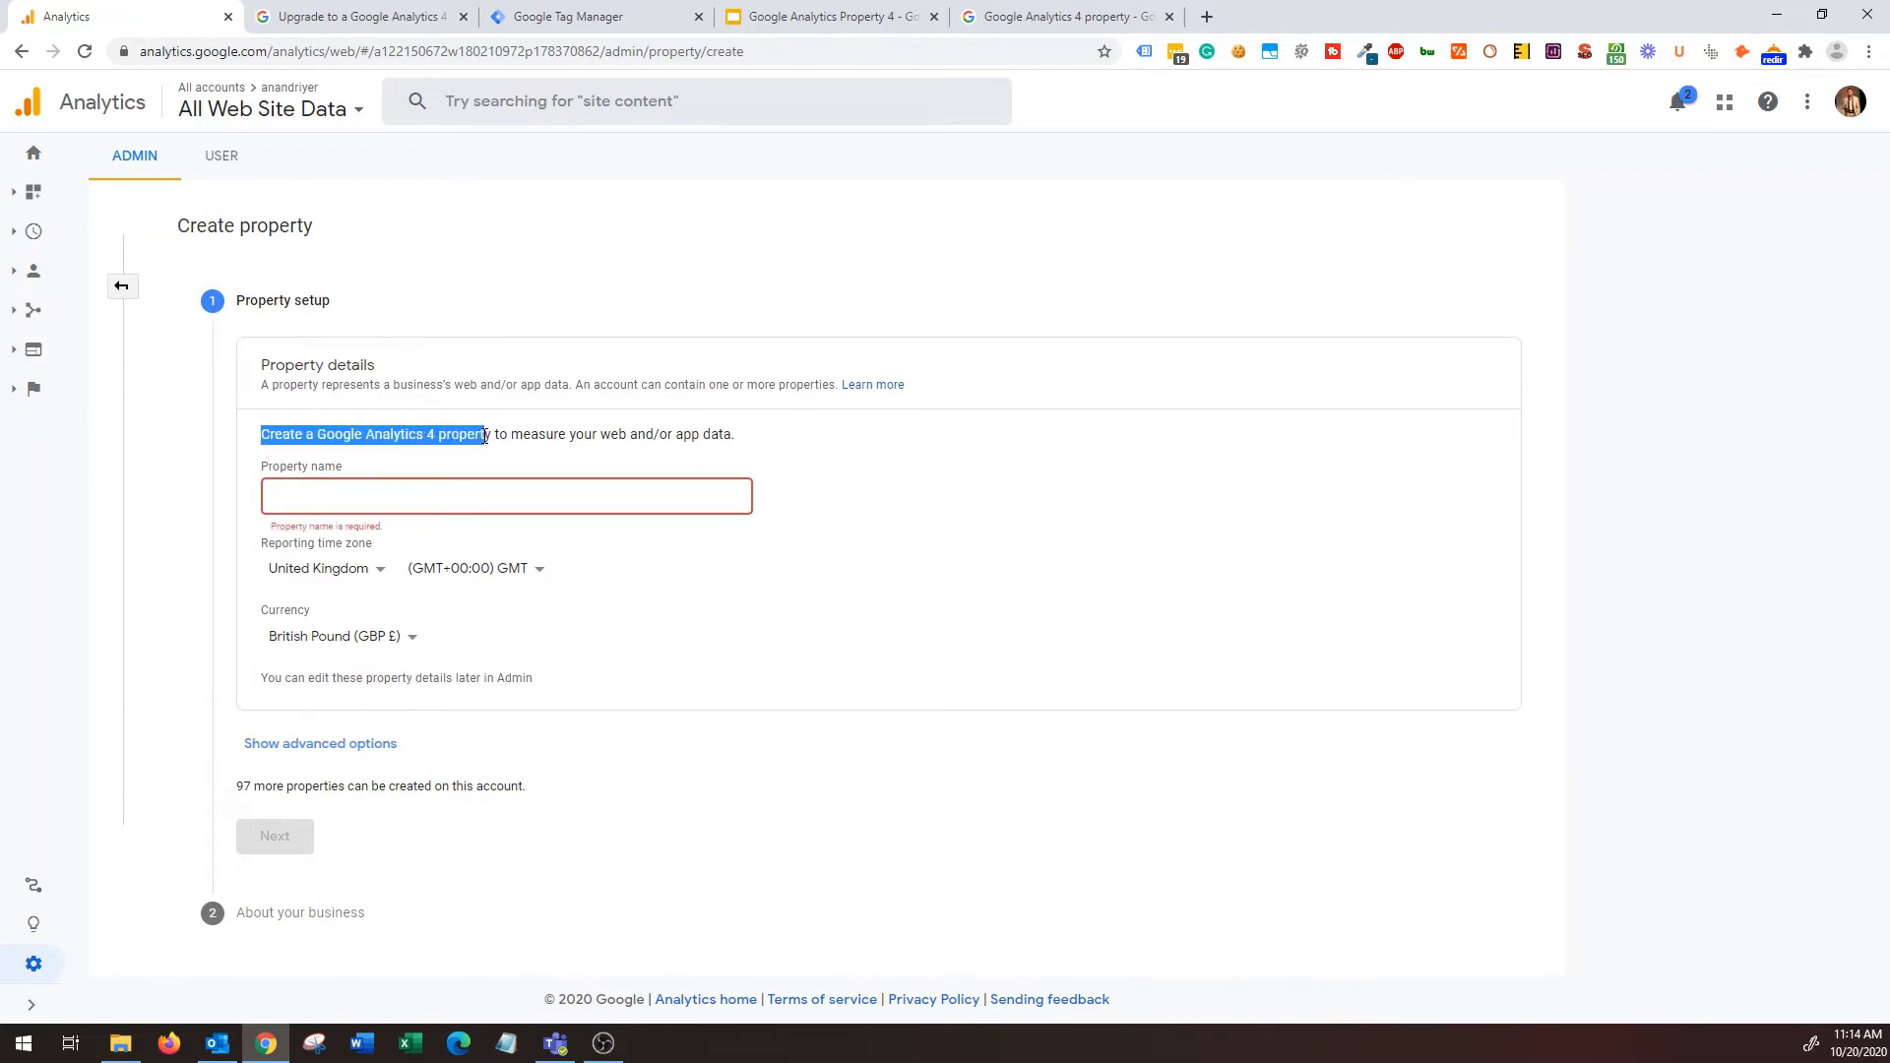
{"action": "left_click", "coordinate": [437, 437]}
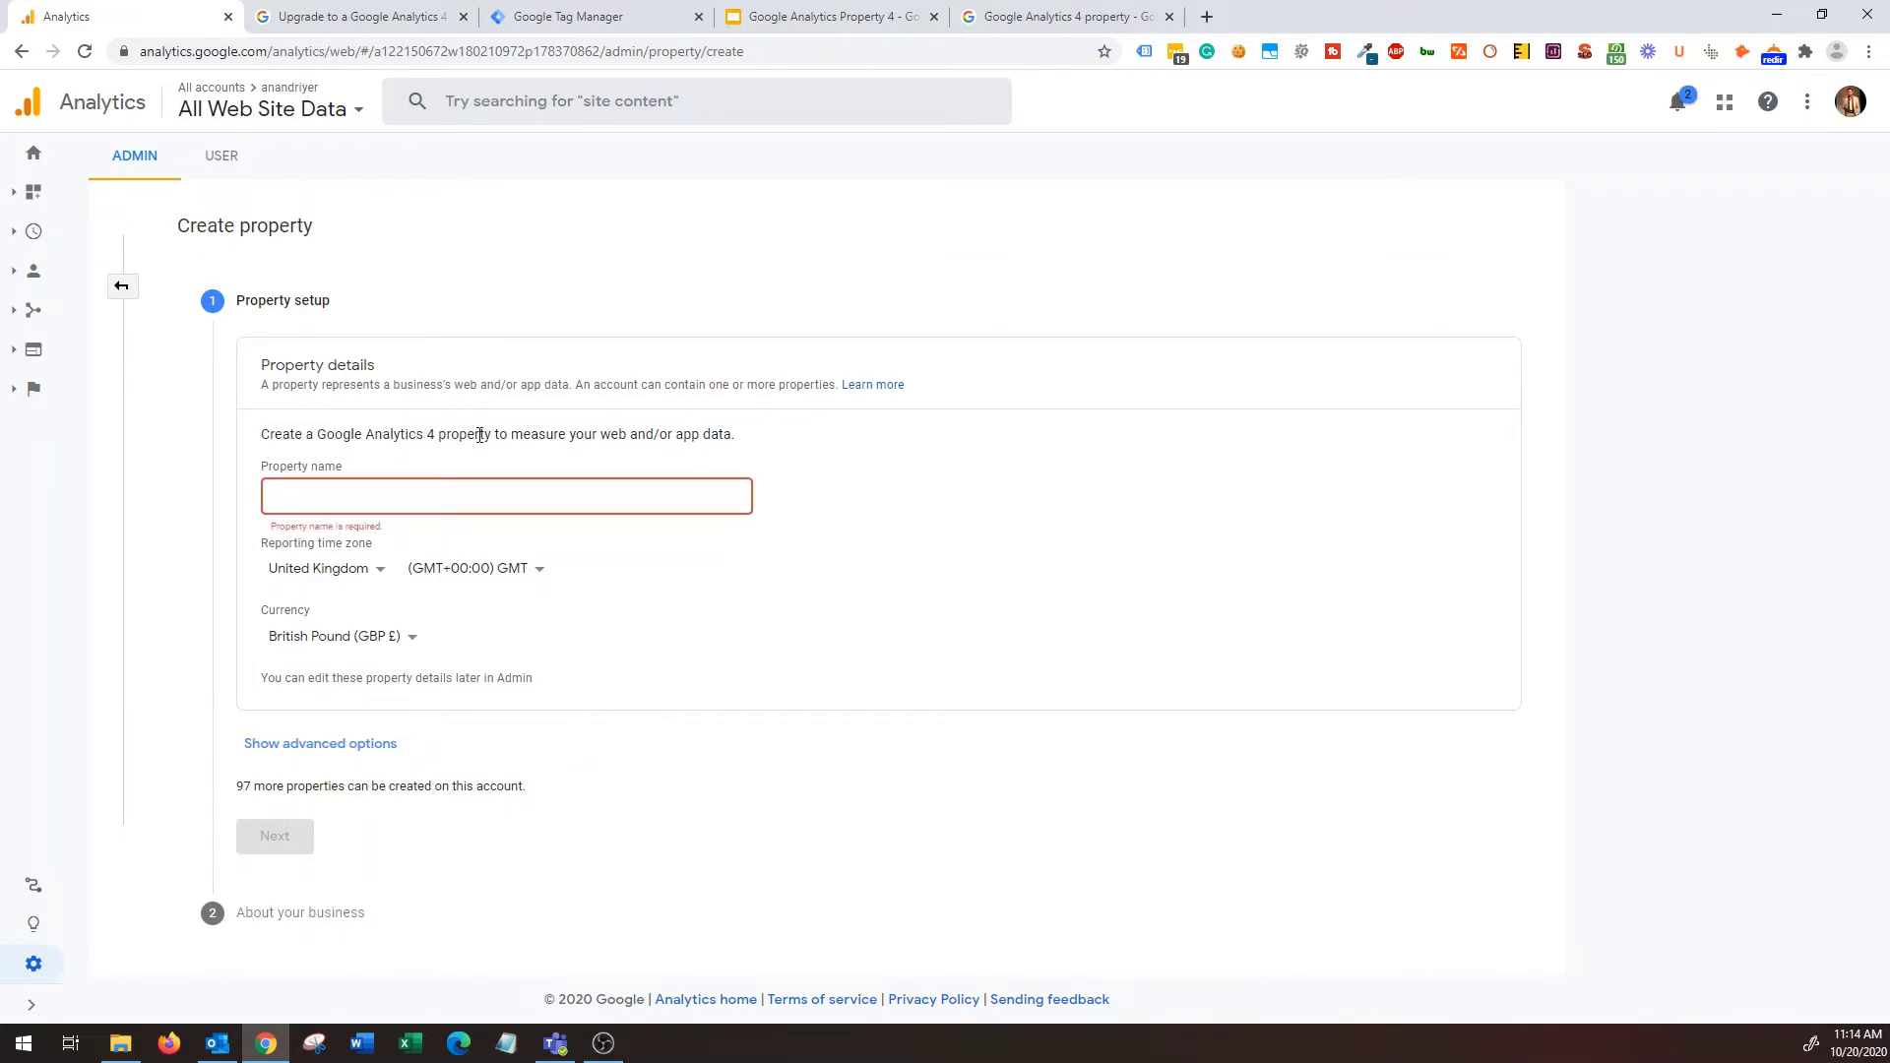
{"action": "left_click", "coordinate": [425, 495]}
{"action": "type", "text": "ana"}
{"action": "type", "text": "and"}
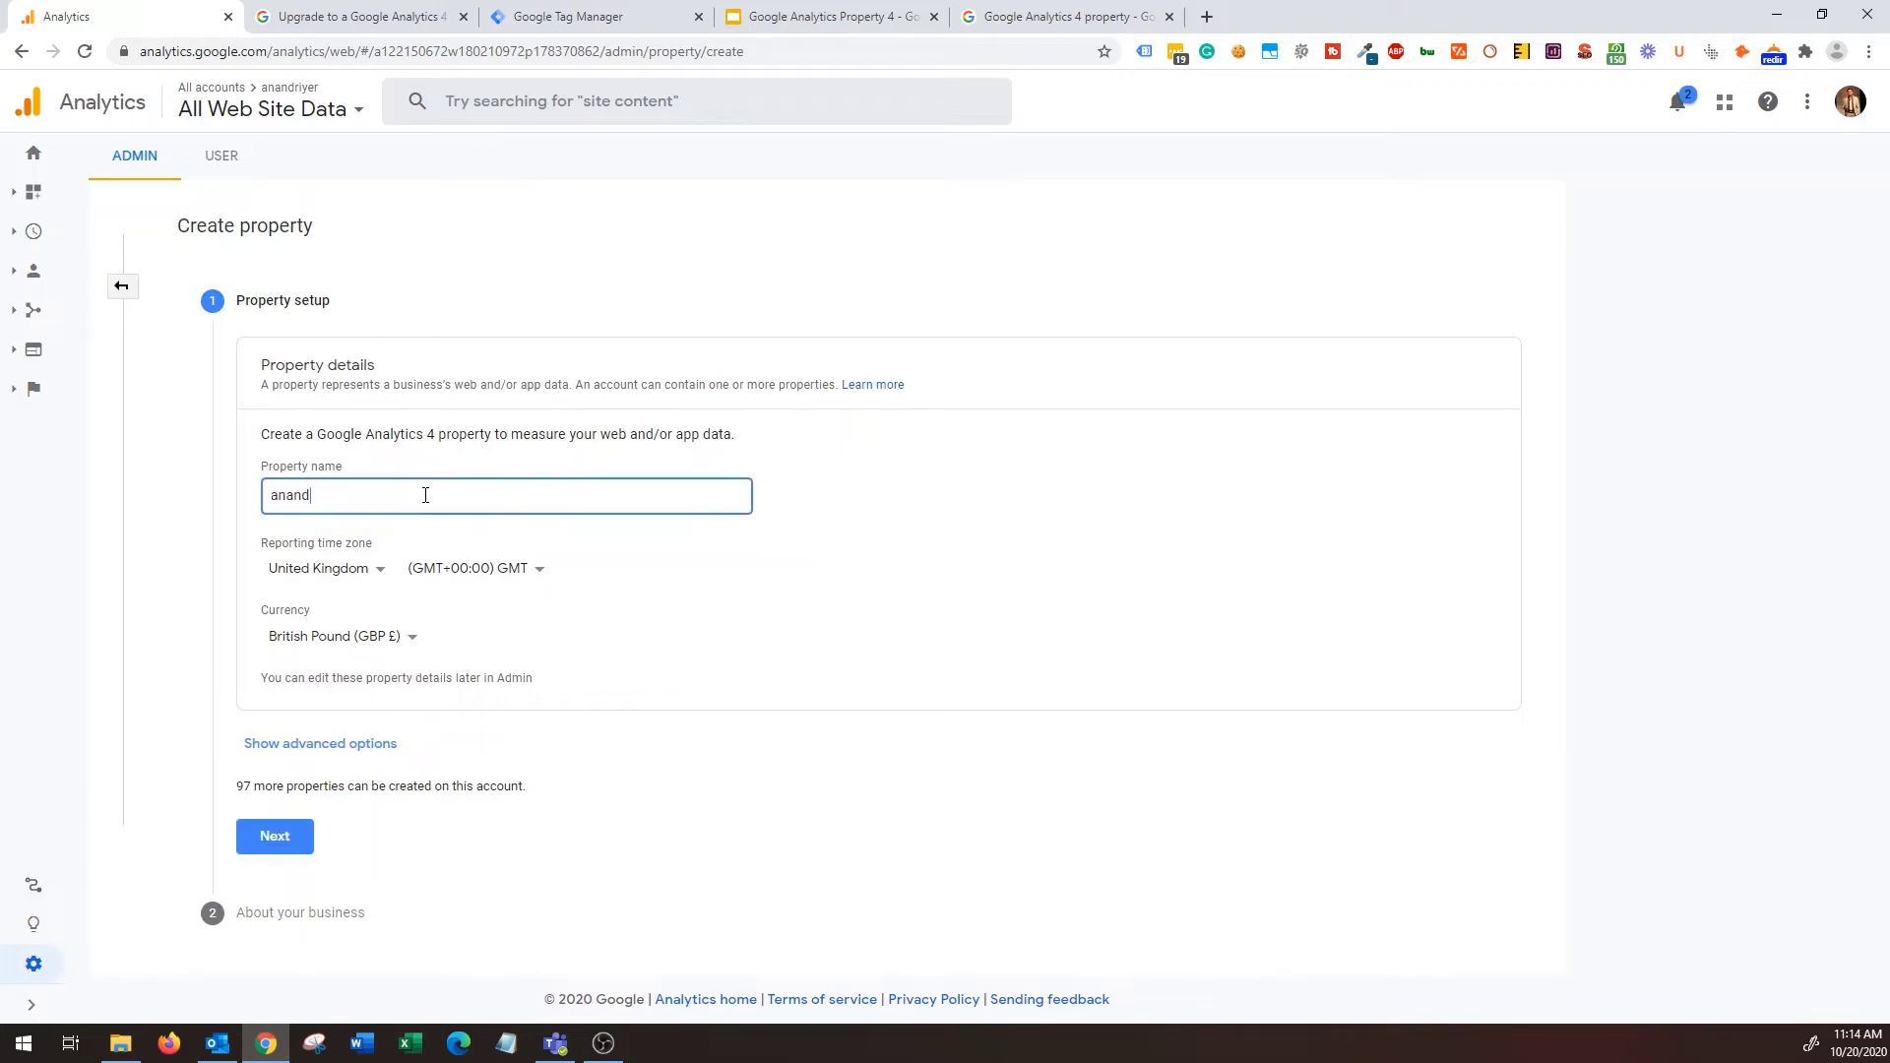
{"action": "type", "text": "riyer.com GA 4"}
{"action": "key", "text": "Home"}
{"action": "key", "text": "Delete"}
{"action": "type", "text": "A"}
Set the reporting time zone to India and the currency to US Dollar, then continue.
{"action": "left_click", "coordinate": [372, 569]}
{"action": "type", "text": "ind"}
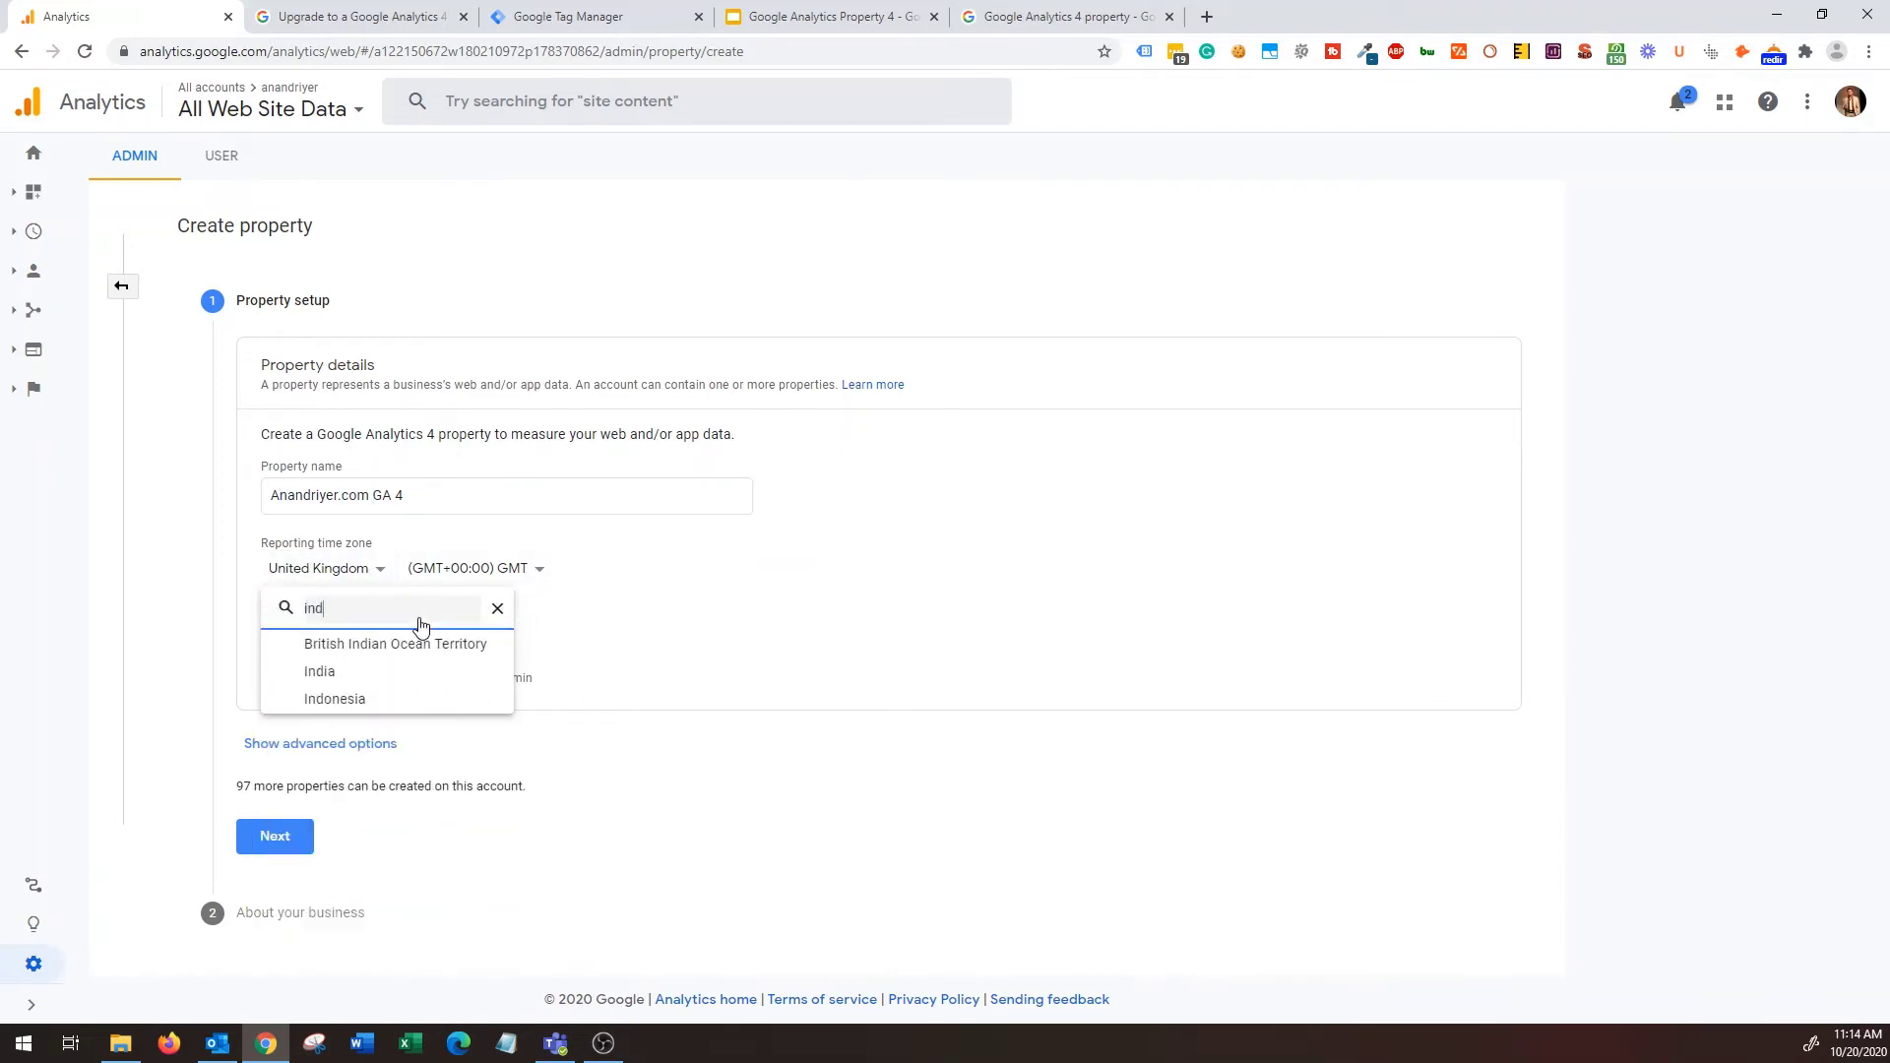
{"action": "left_click", "coordinate": [396, 670]}
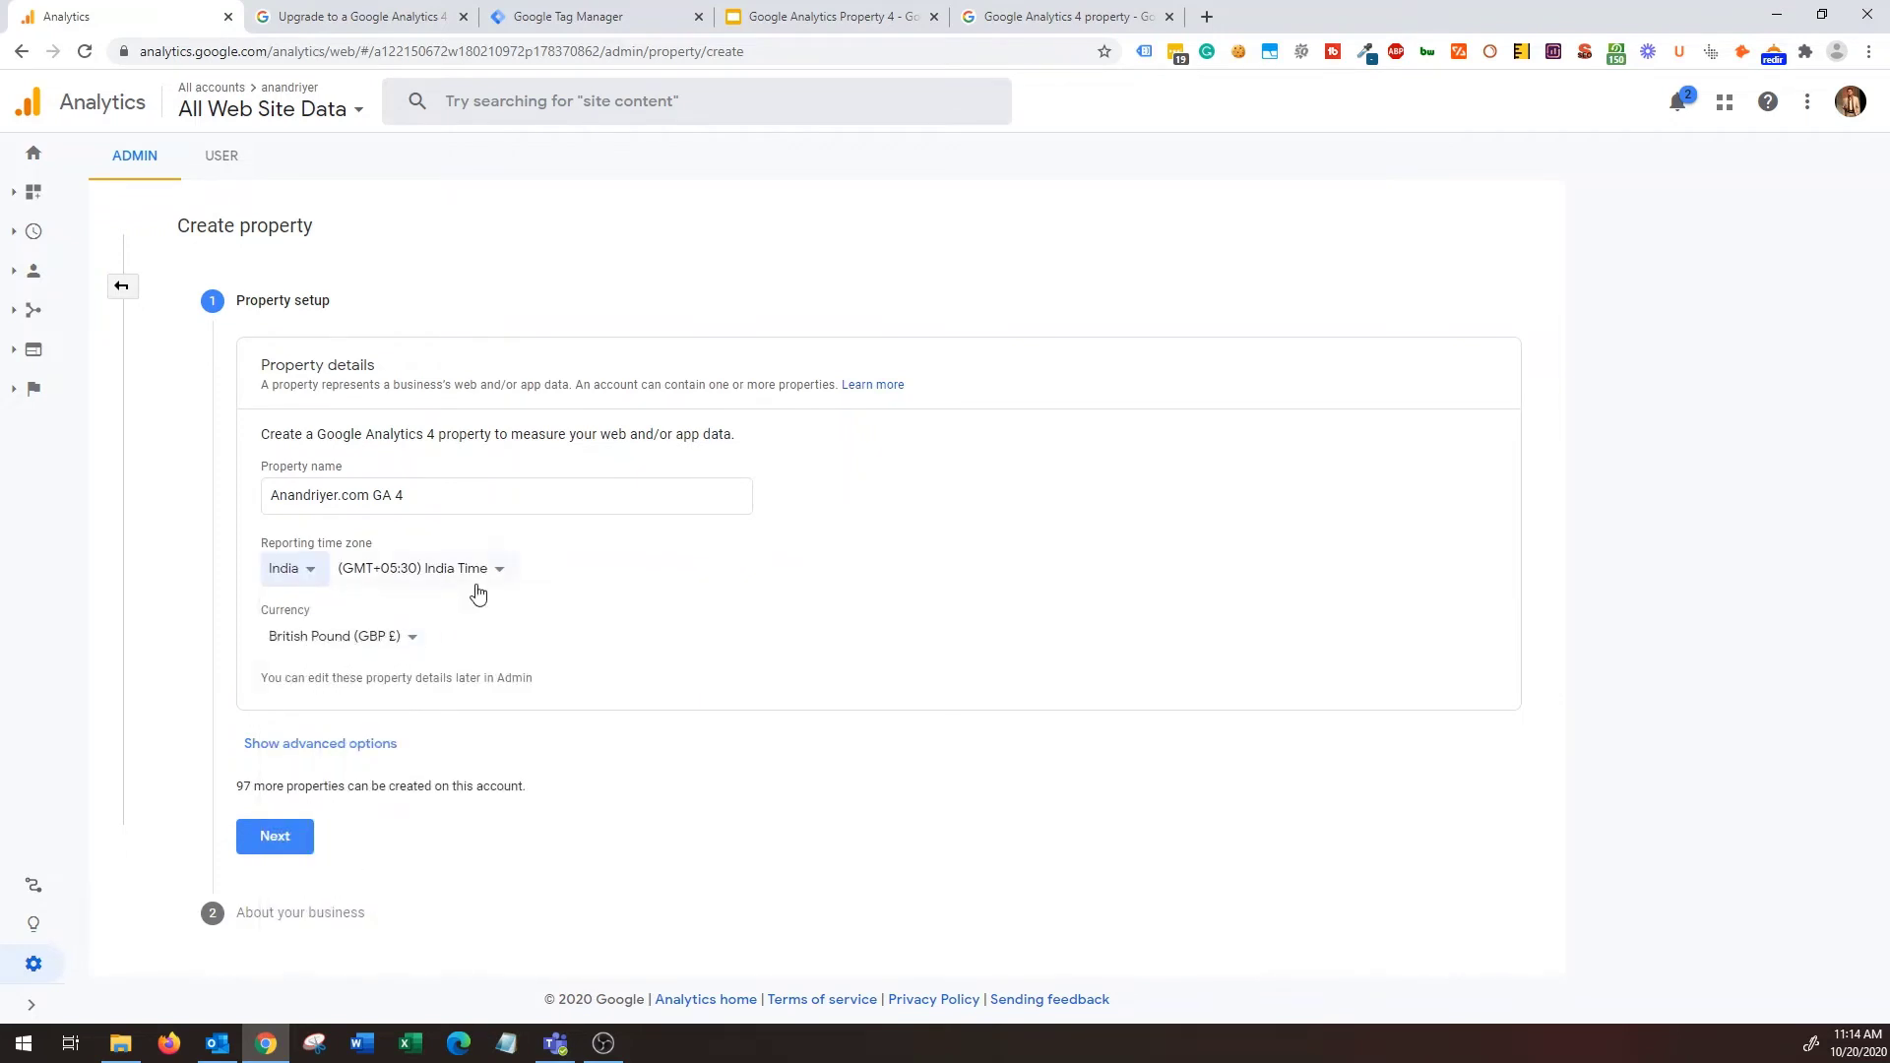
{"action": "left_click", "coordinate": [412, 637]}
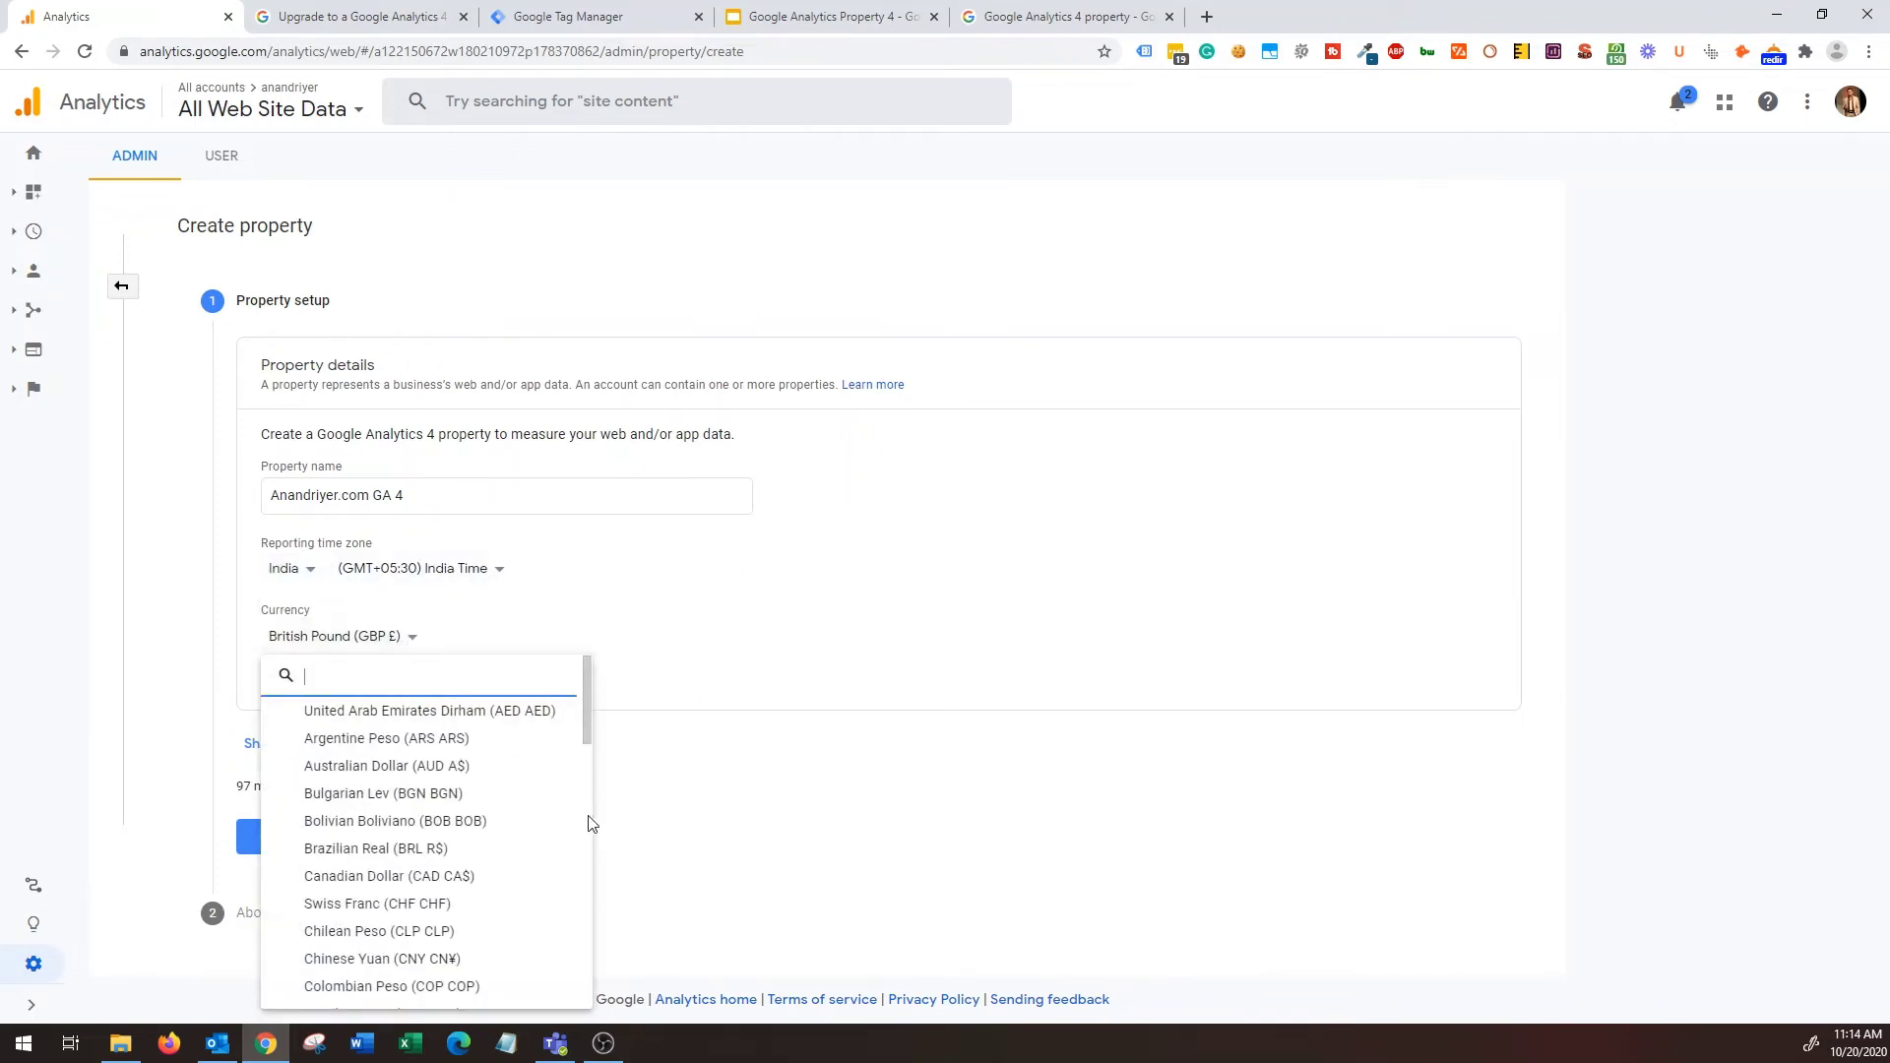
{"action": "type", "text": "usd"}
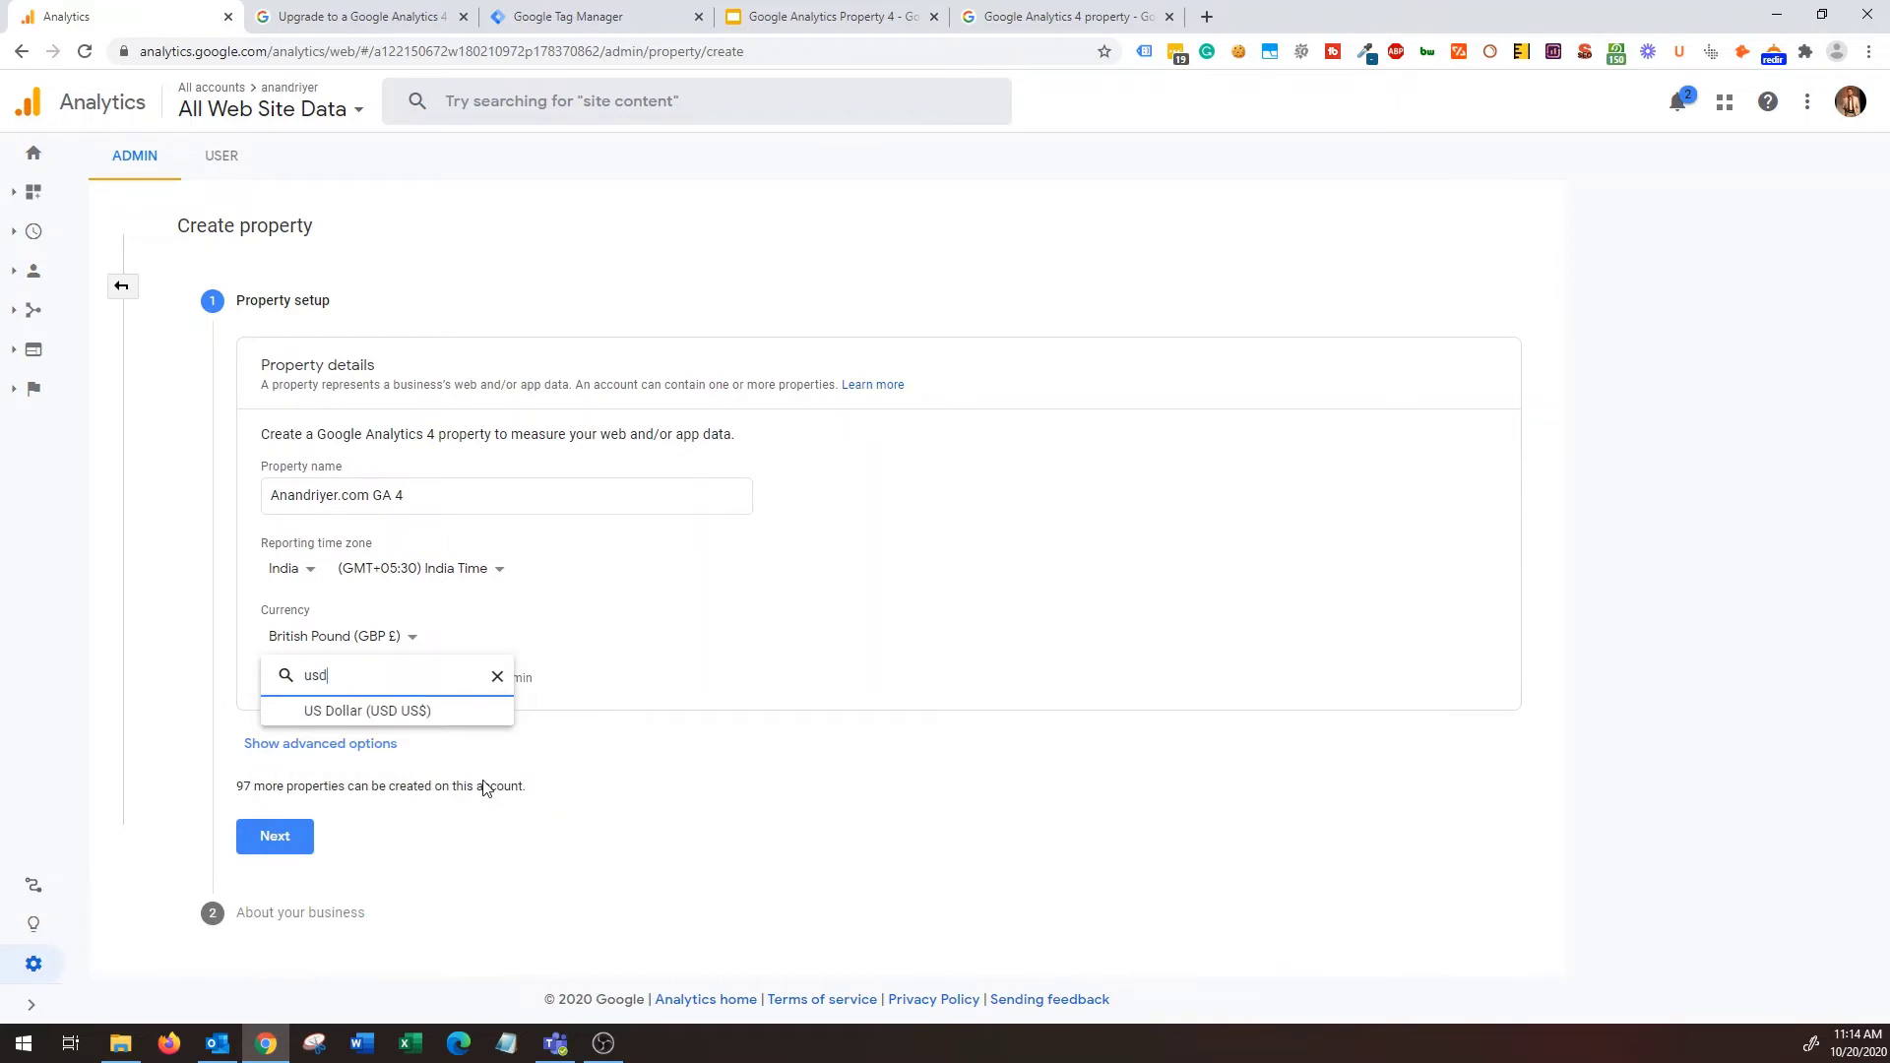
{"action": "left_click", "coordinate": [402, 711]}
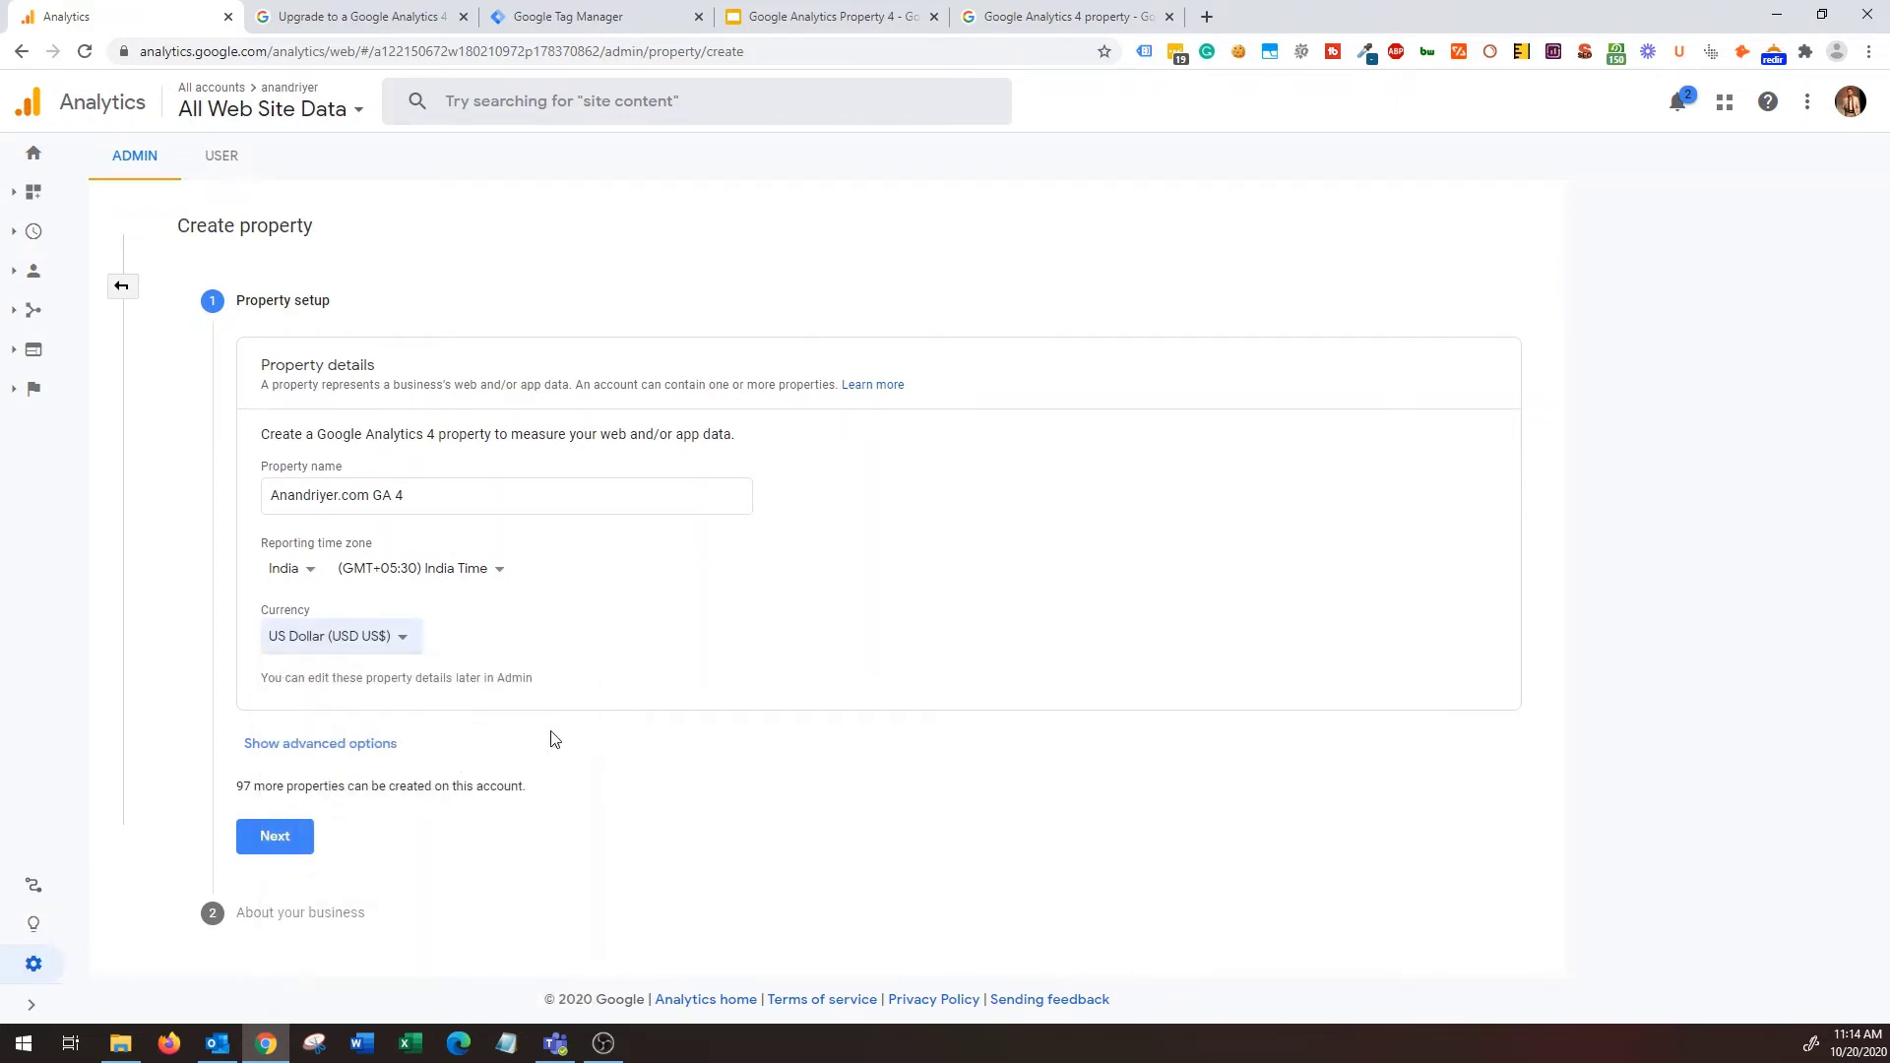
{"action": "left_click", "coordinate": [297, 846]}
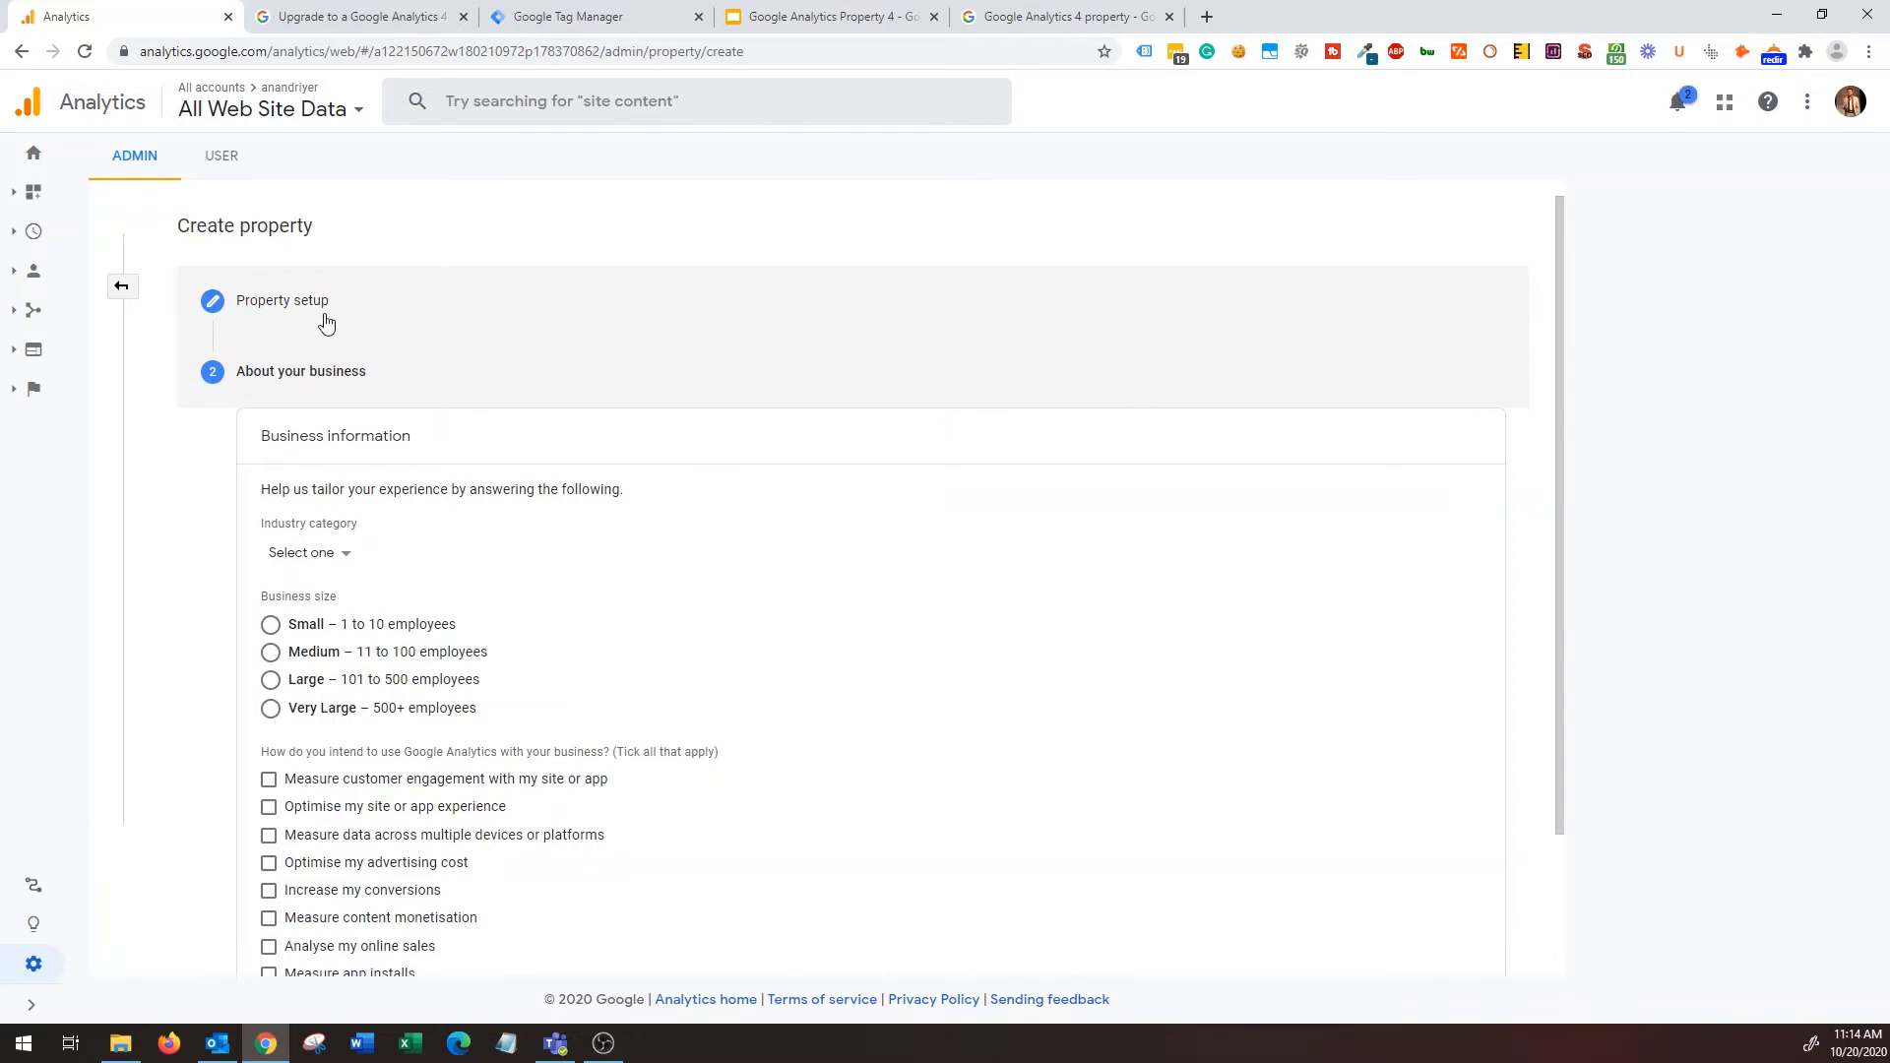
Set the industry category to Other and the business size to Small.
{"action": "scroll", "coordinate": [627, 401], "scroll_direction": "down", "scroll_amount": 1}
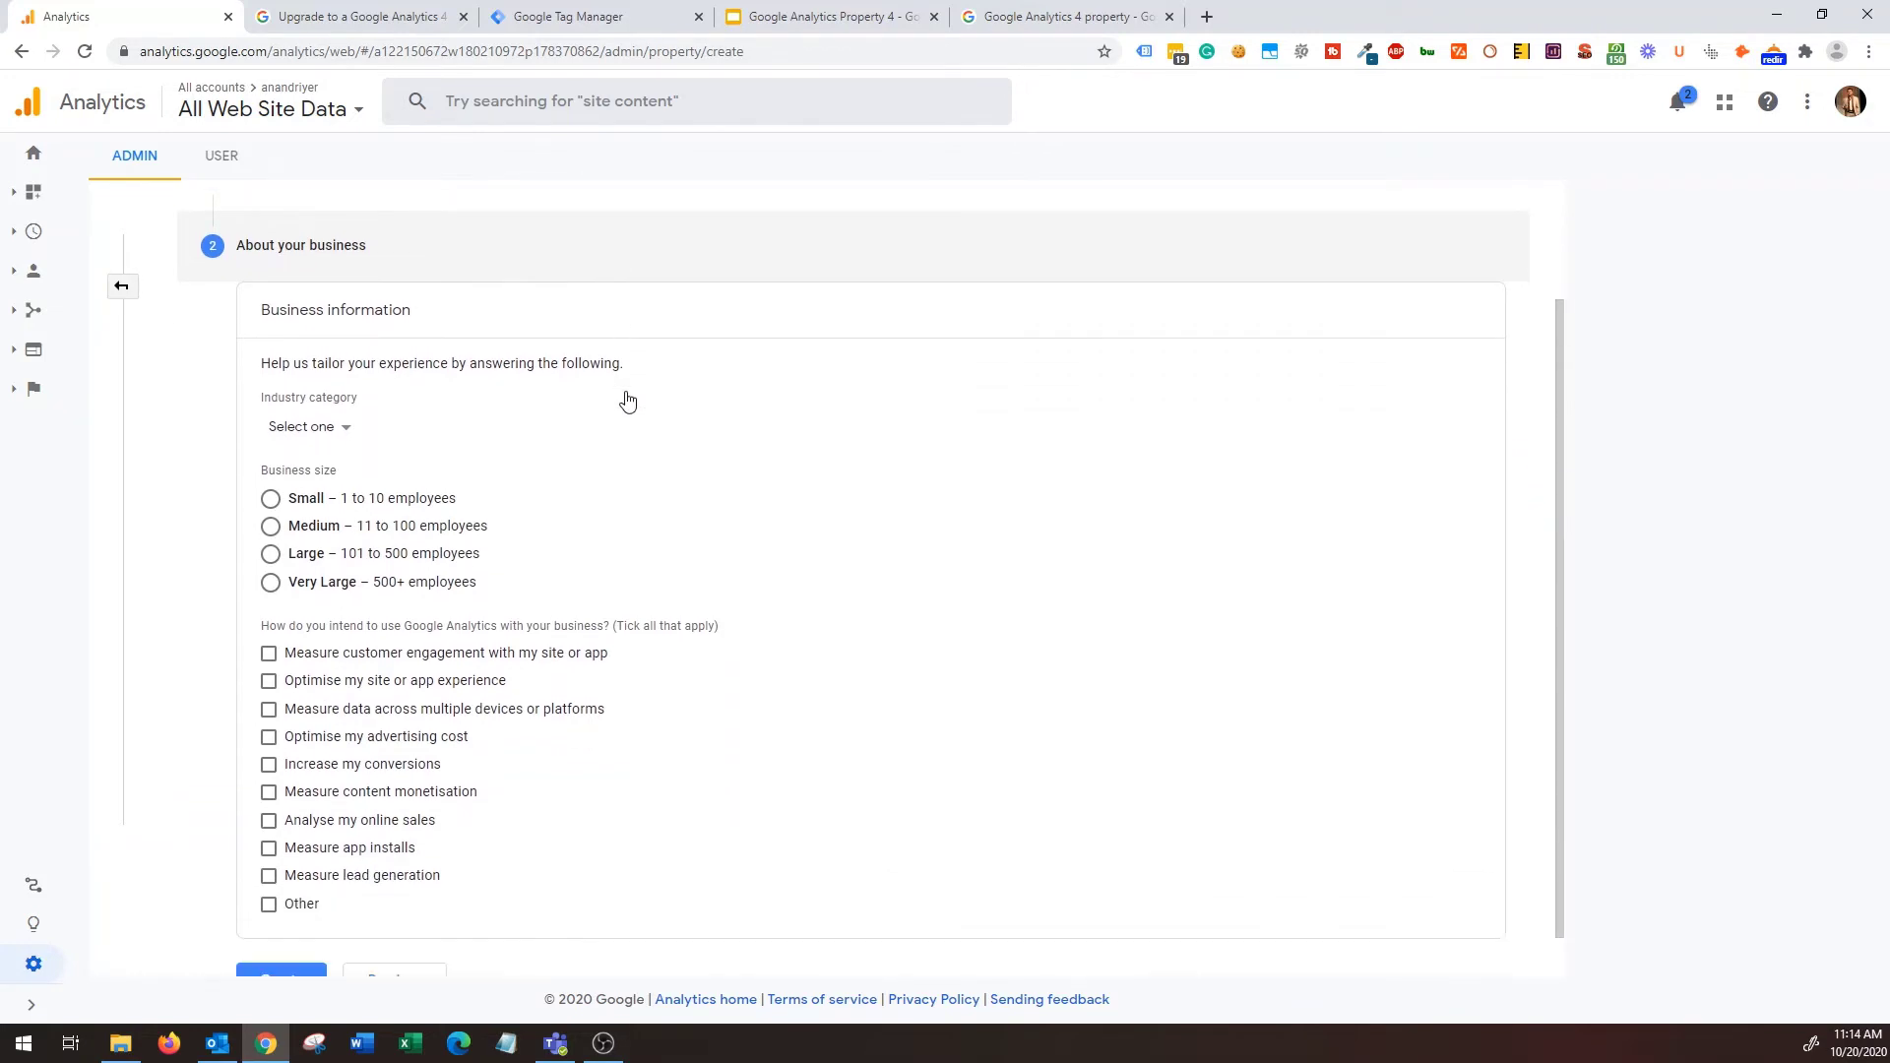
{"action": "left_click", "coordinate": [307, 429]}
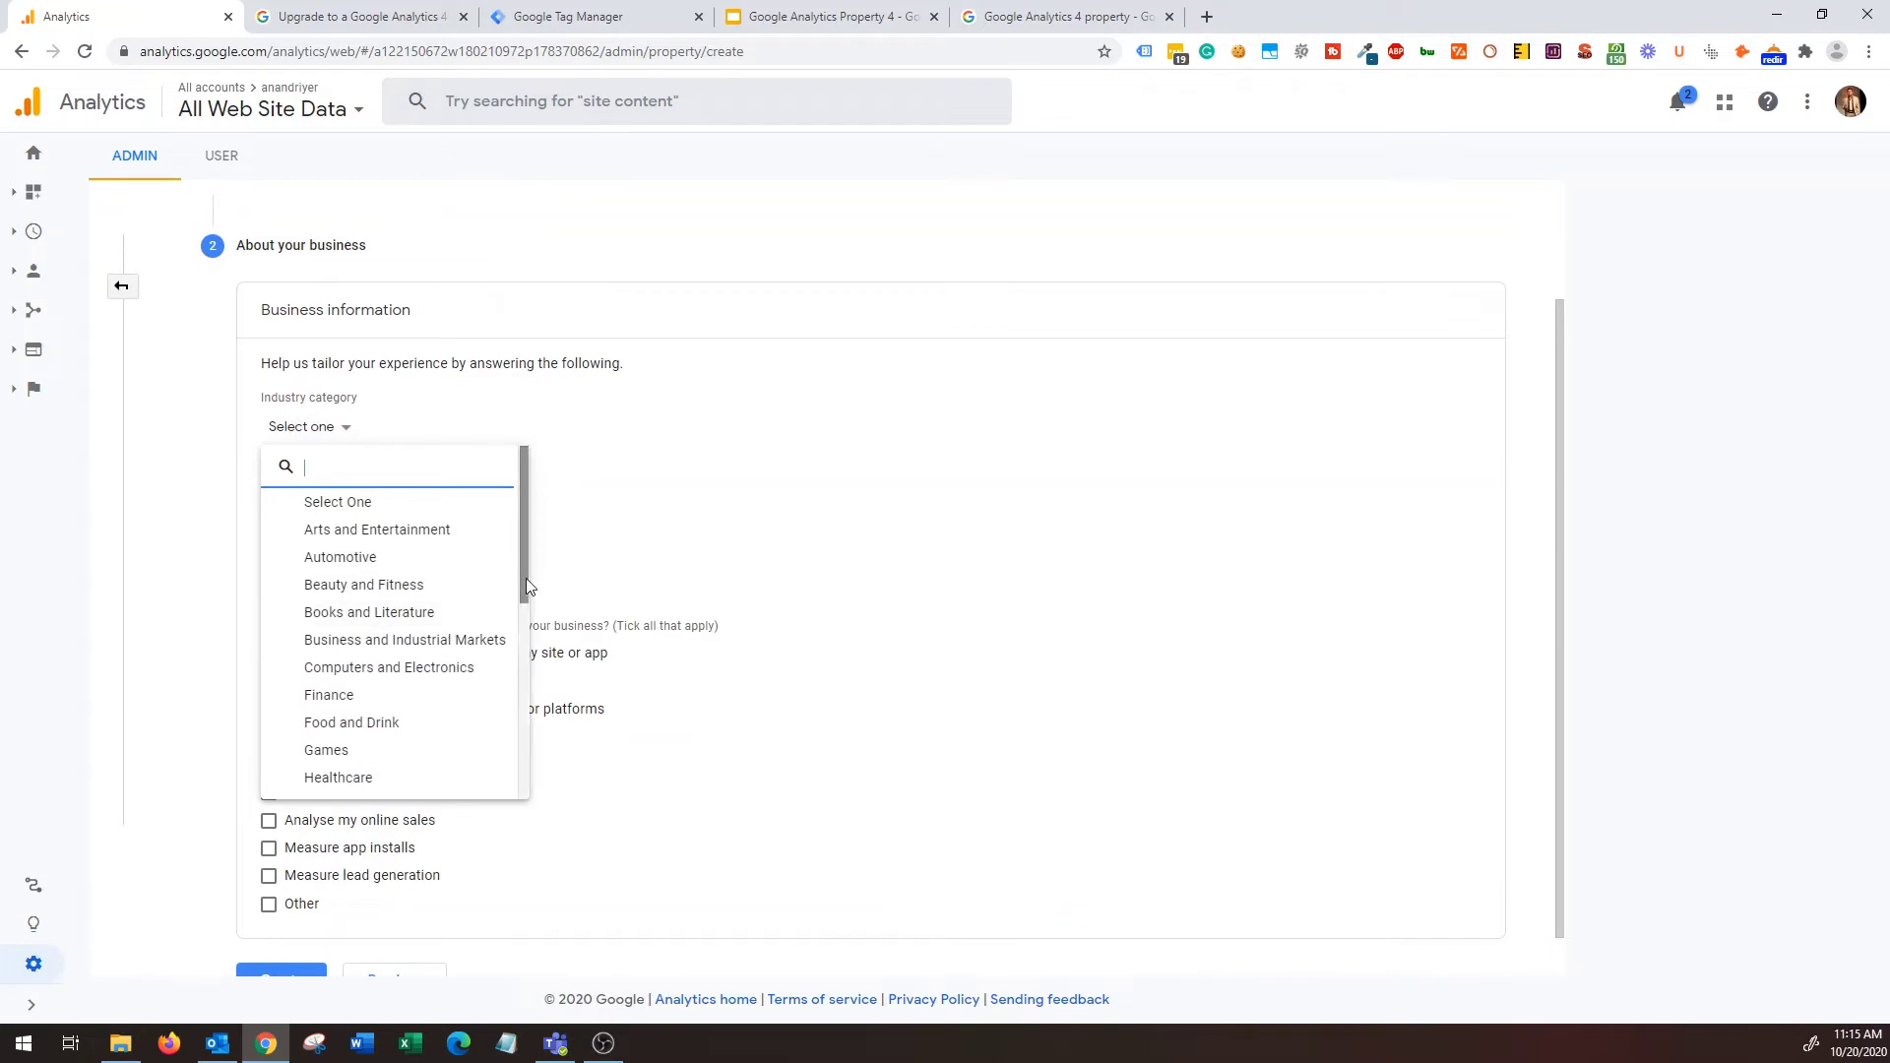
{"action": "left_click_drag", "start_coordinate": [526, 577], "coordinate": [515, 784]}
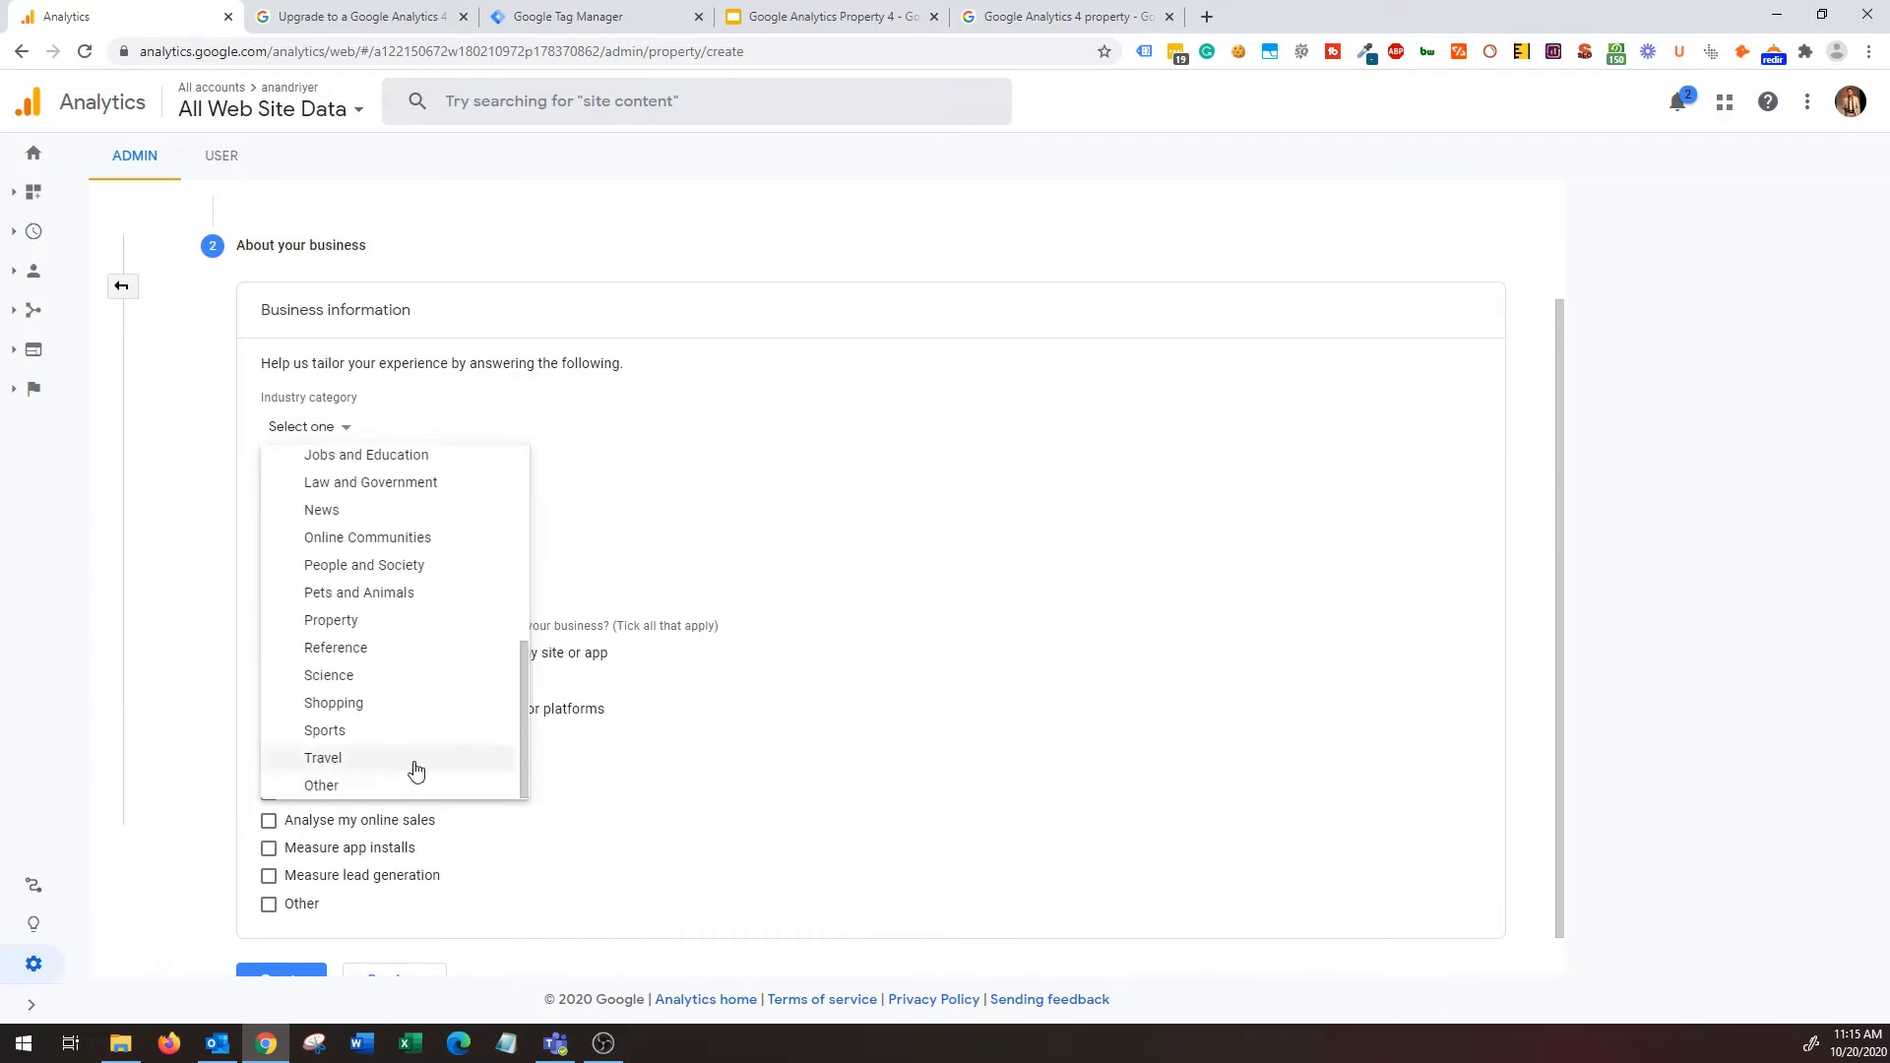
{"action": "left_click", "coordinate": [383, 787]}
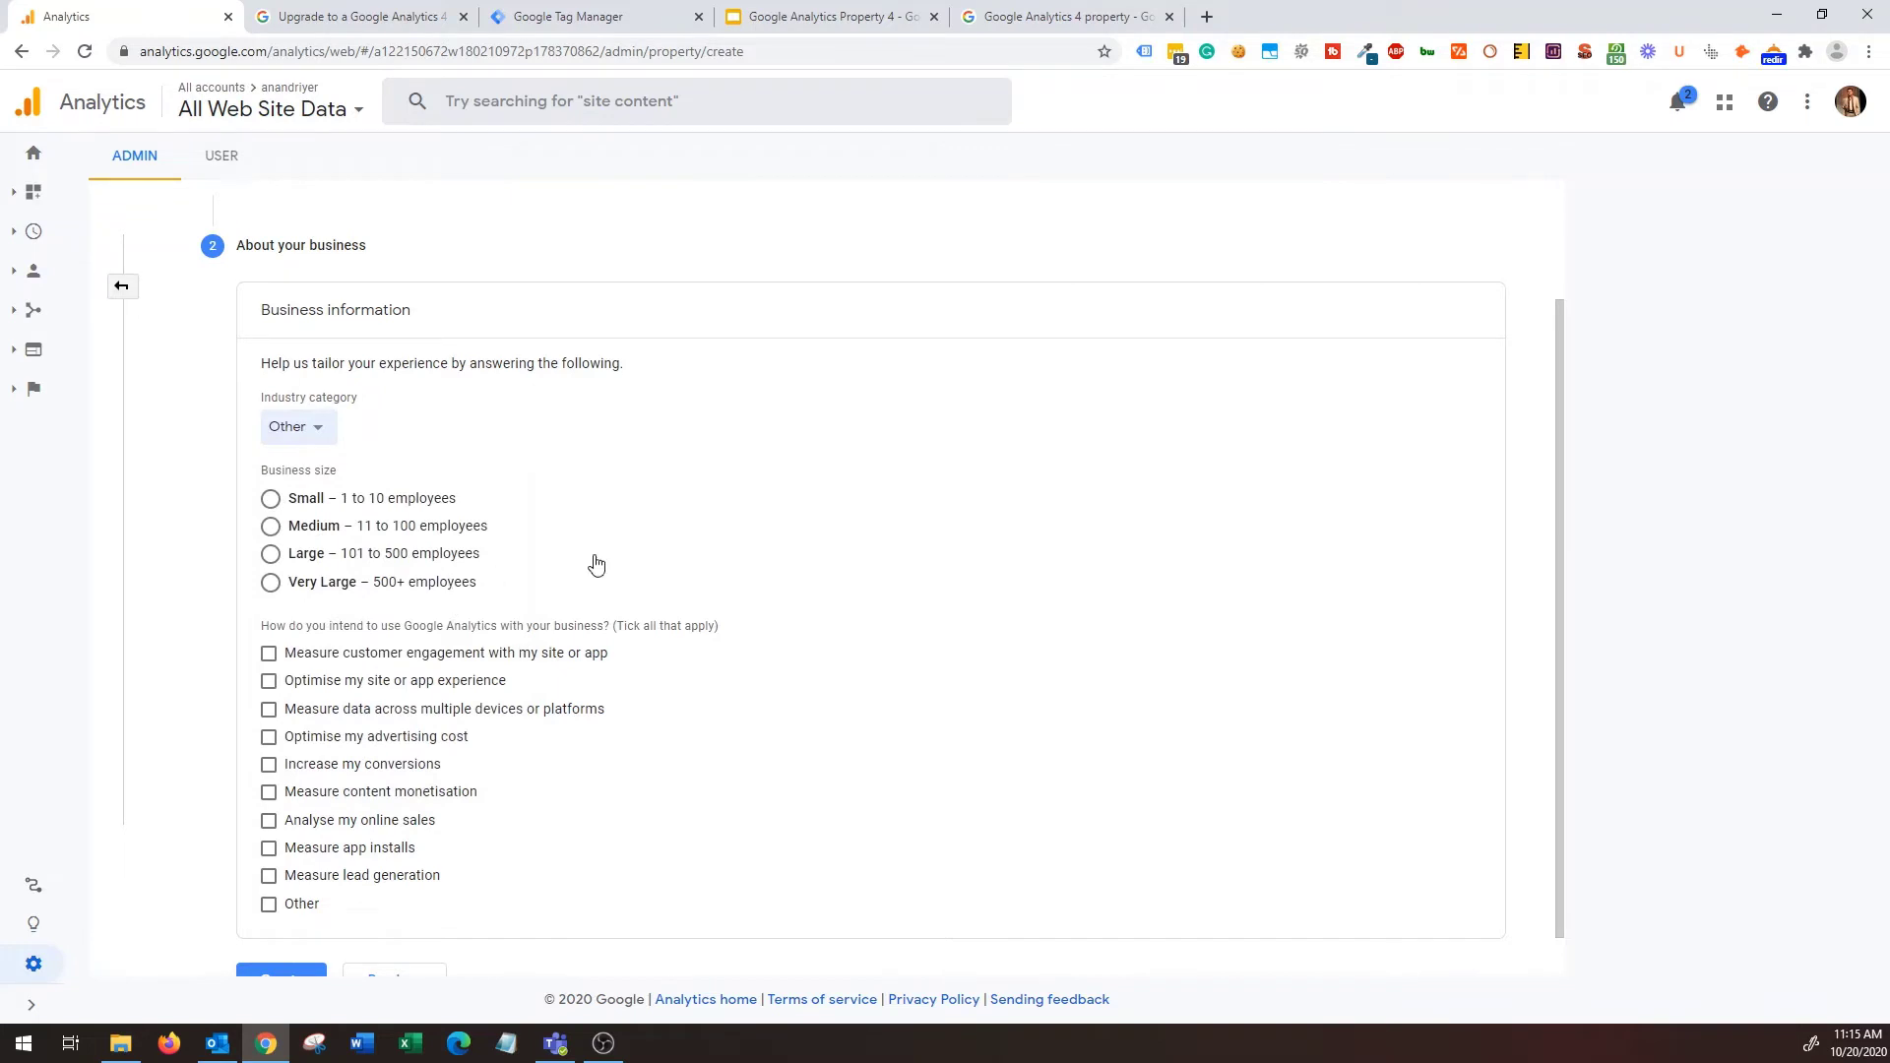
{"action": "scroll", "coordinate": [594, 566], "scroll_direction": "down", "scroll_amount": 1}
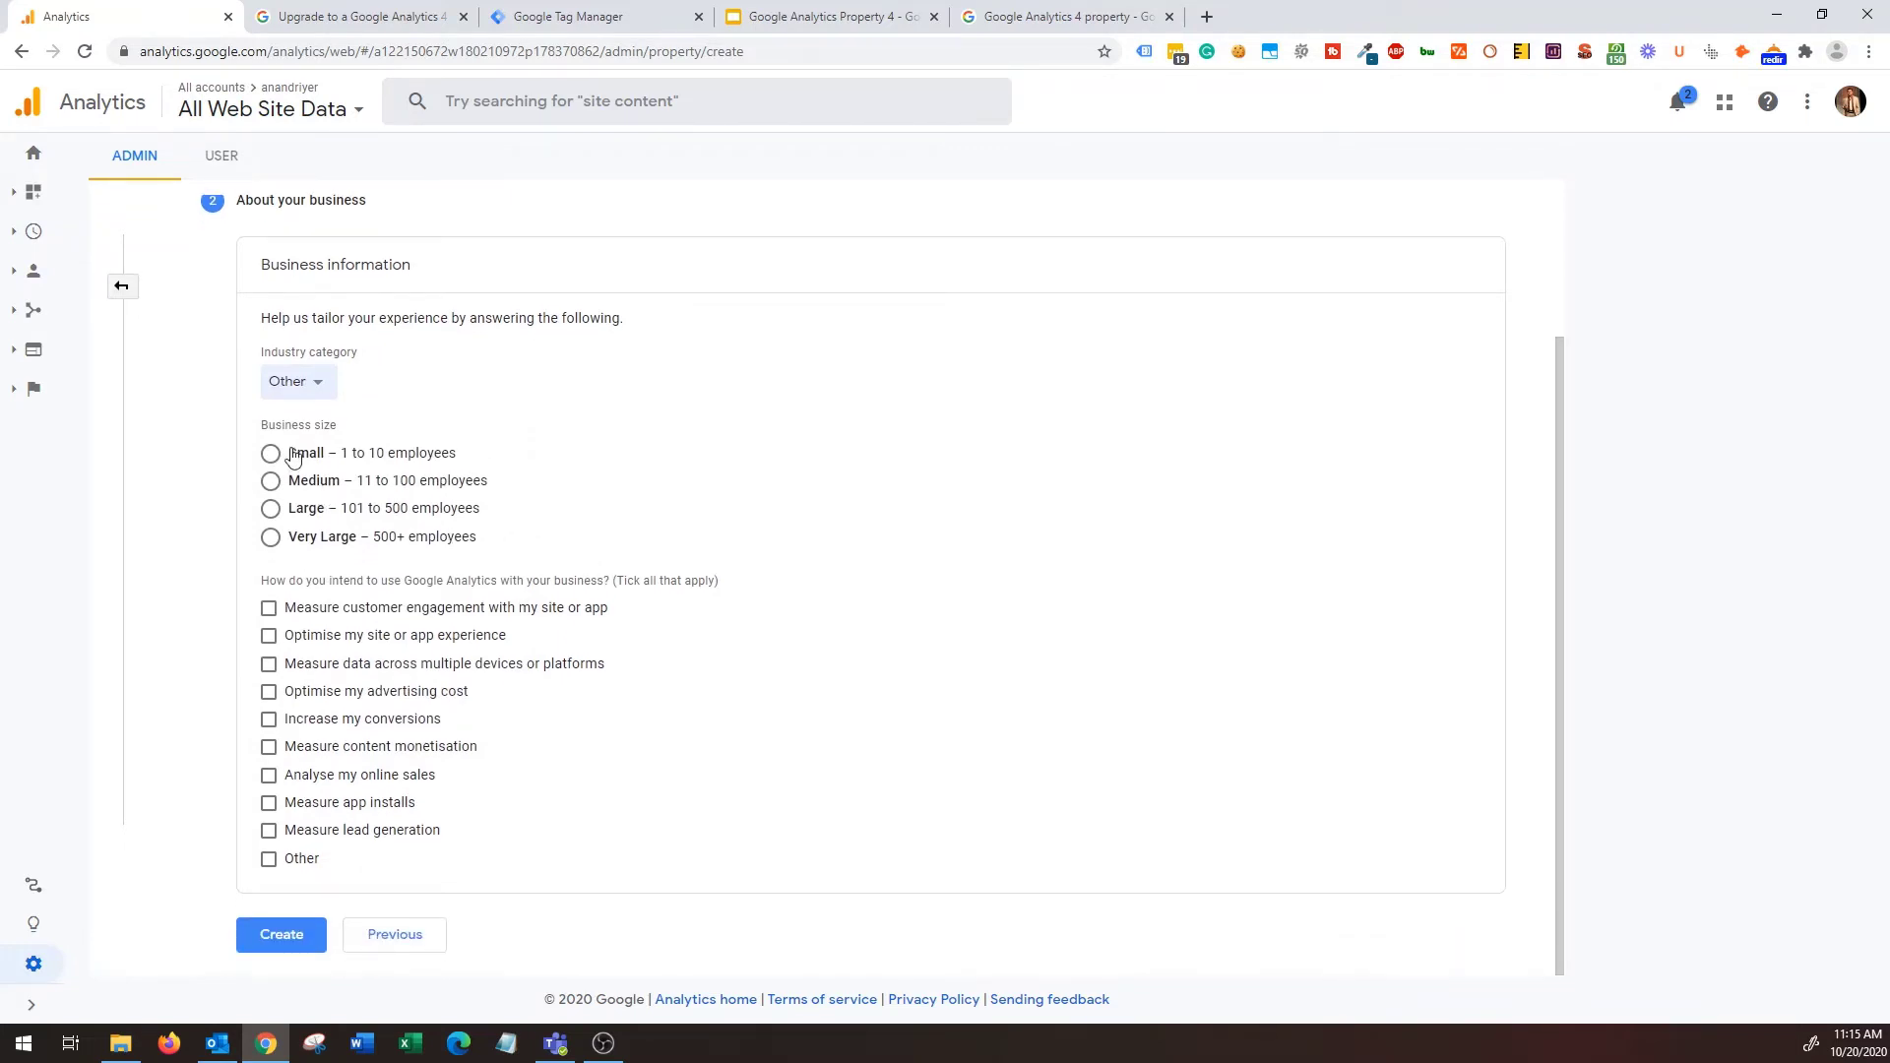
{"action": "left_click", "coordinate": [333, 455]}
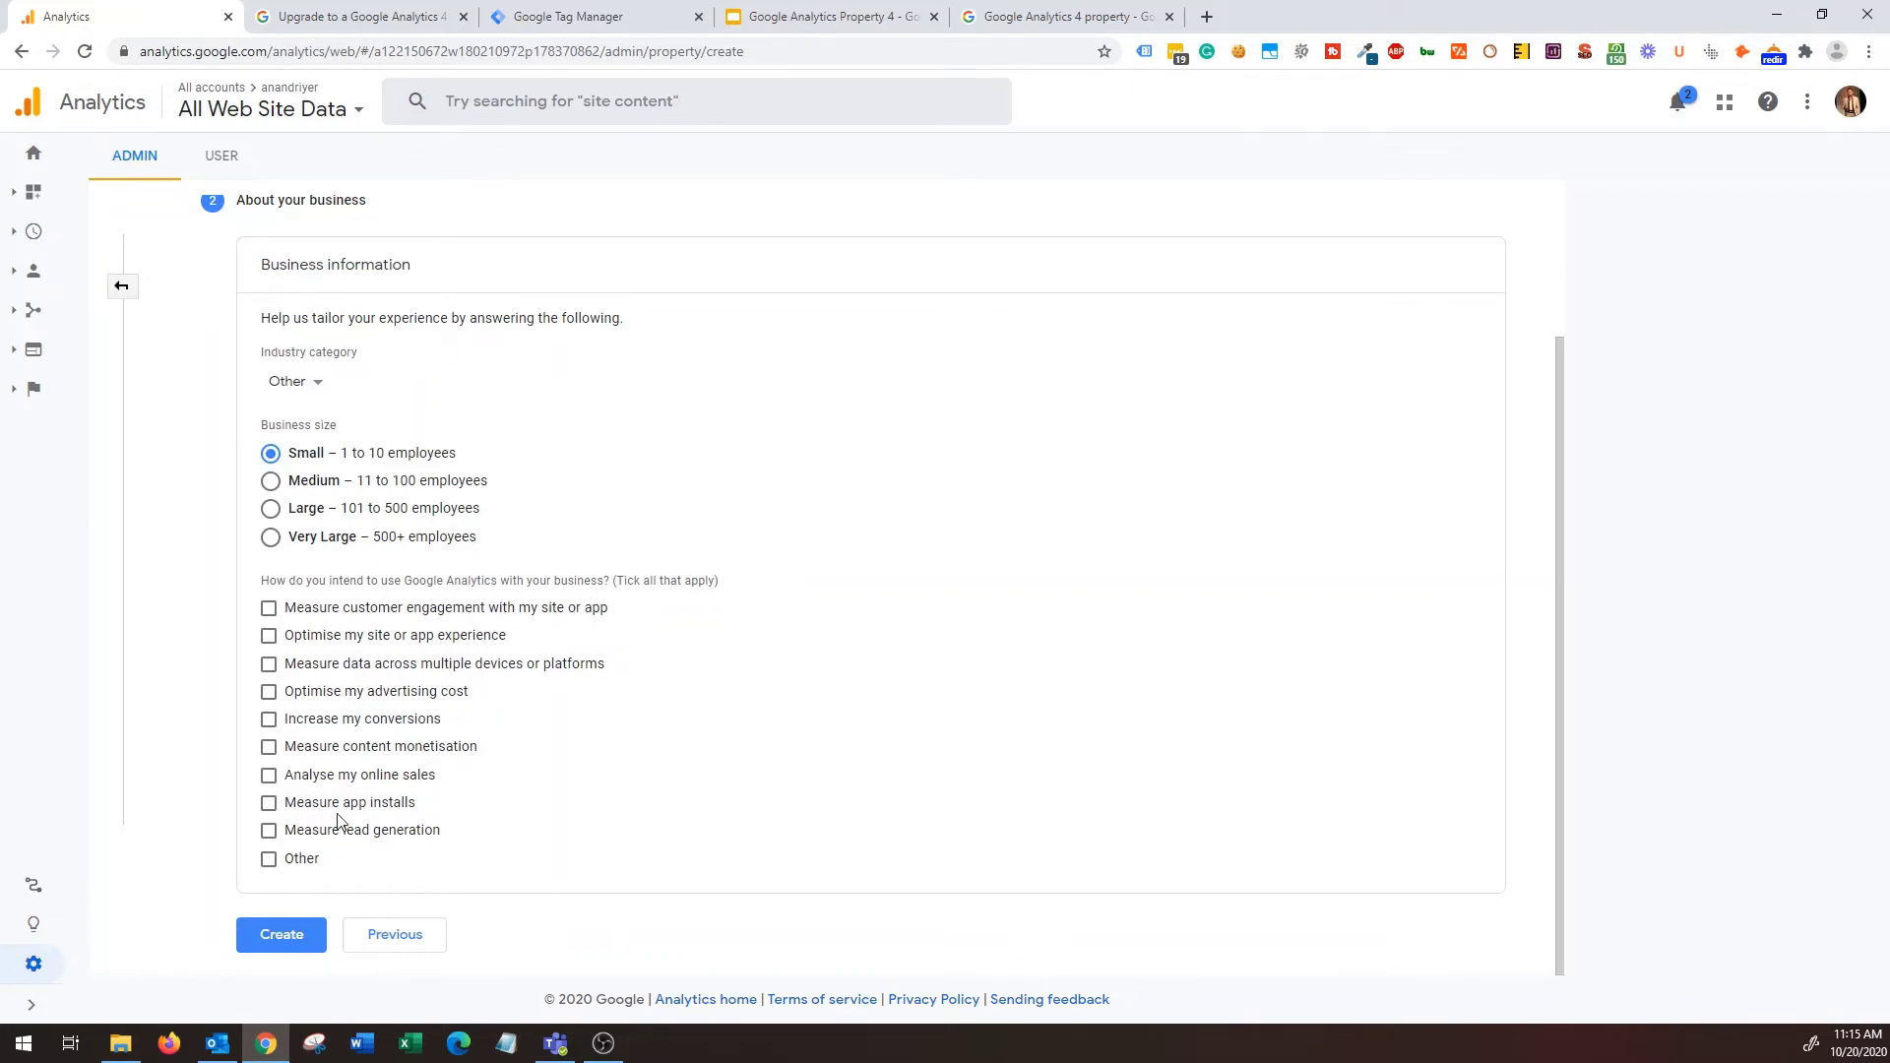
Tick seven intended uses, from customer engagement to lead generation, and create the property.
{"action": "left_click", "coordinate": [374, 611]}
{"action": "left_click", "coordinate": [415, 645]}
{"action": "left_click", "coordinate": [269, 692]}
{"action": "left_click", "coordinate": [269, 719]}
{"action": "left_click", "coordinate": [270, 750]}
{"action": "left_click", "coordinate": [267, 777]}
{"action": "left_click", "coordinate": [268, 832]}
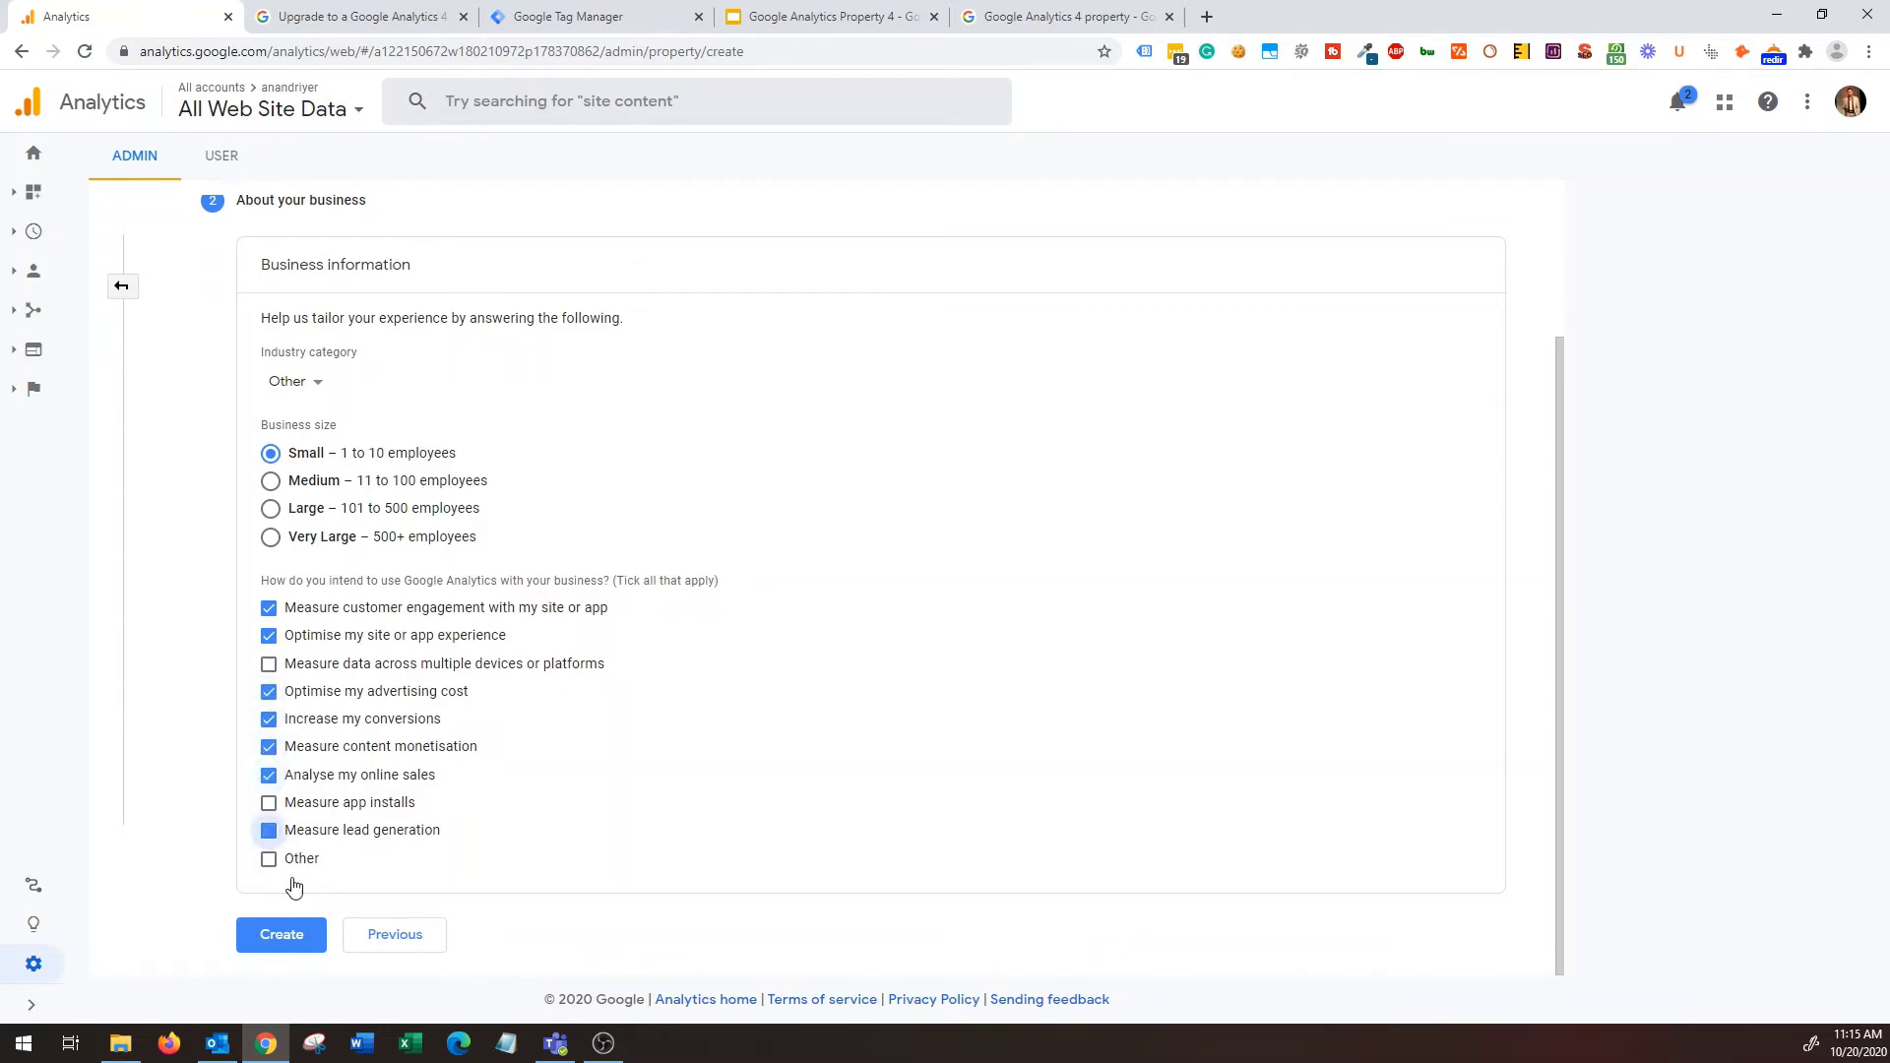
{"action": "left_click", "coordinate": [283, 937]}
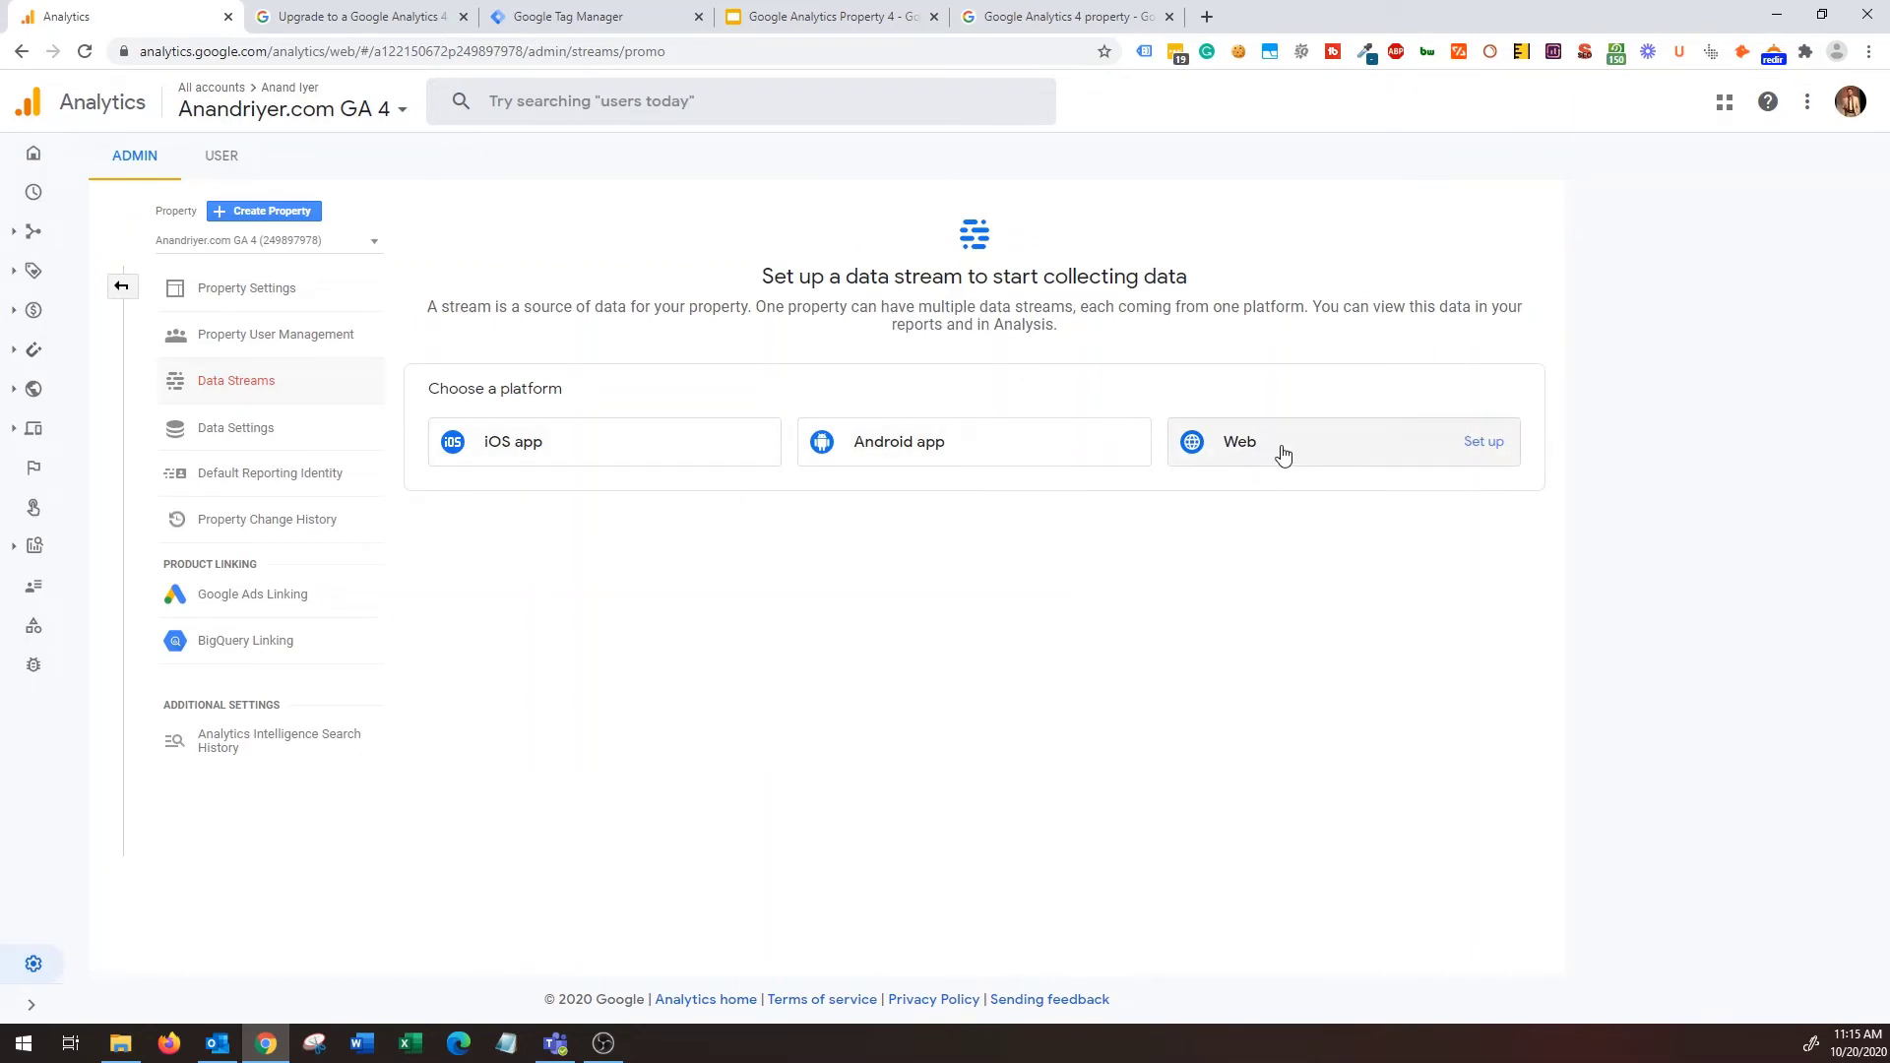
Set up a web data stream with the site's www URL and a website stream name.
{"action": "left_click", "coordinate": [1453, 451]}
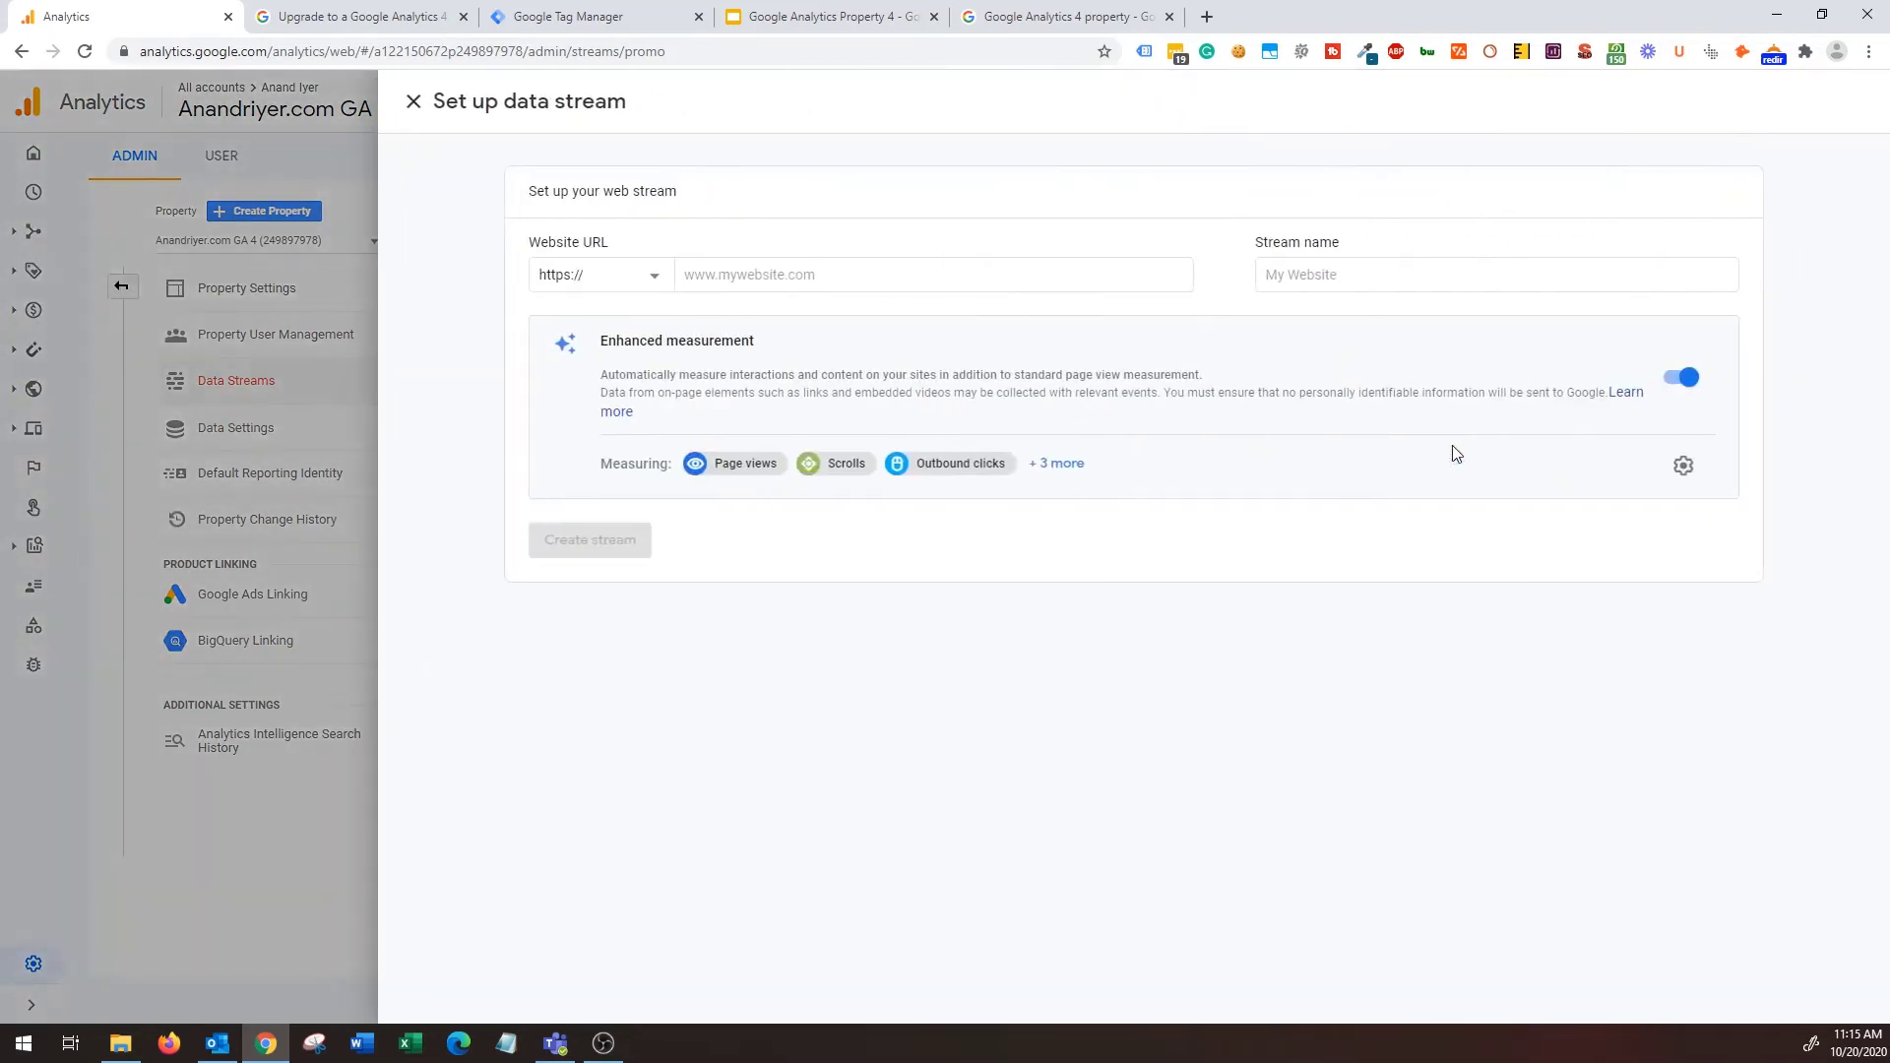
{"action": "left_click", "coordinate": [800, 280]}
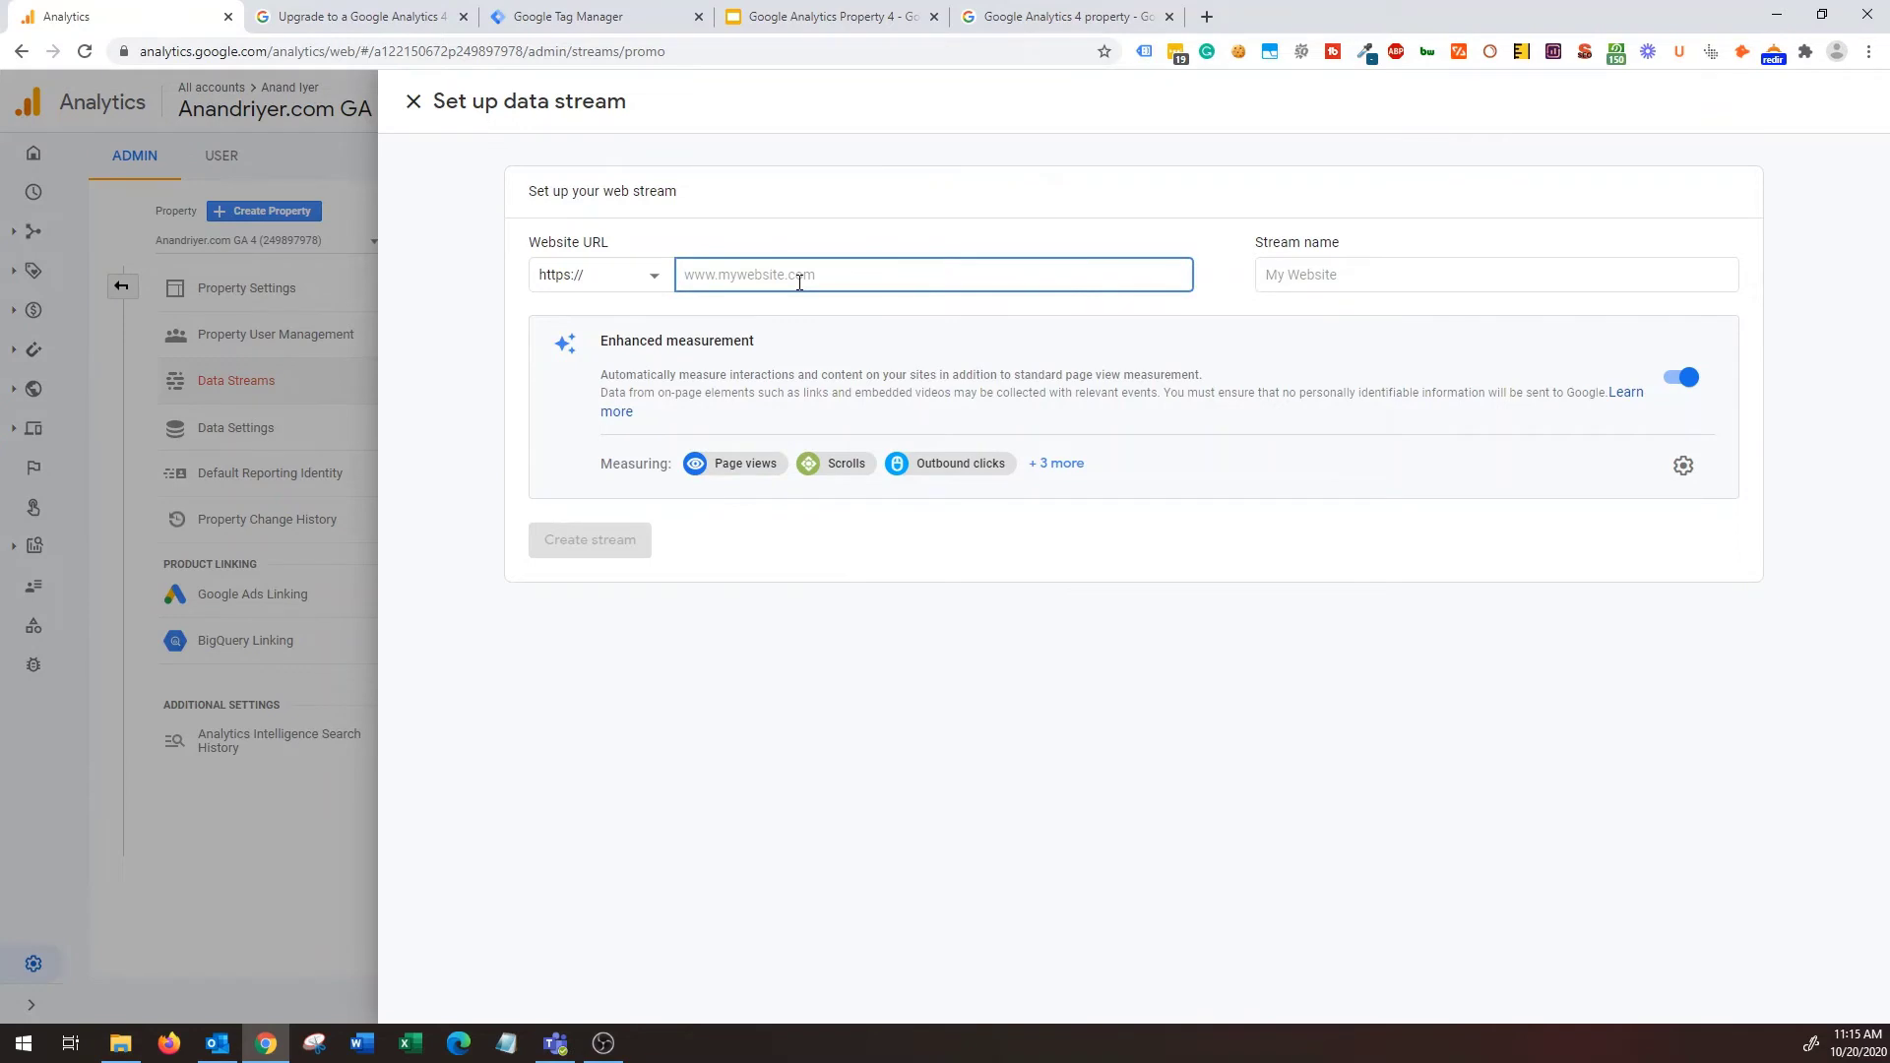
{"action": "type", "text": "www.anandriyer.com"}
{"action": "left_click", "coordinate": [1375, 271]}
{"action": "type", "text": "Anand I"}
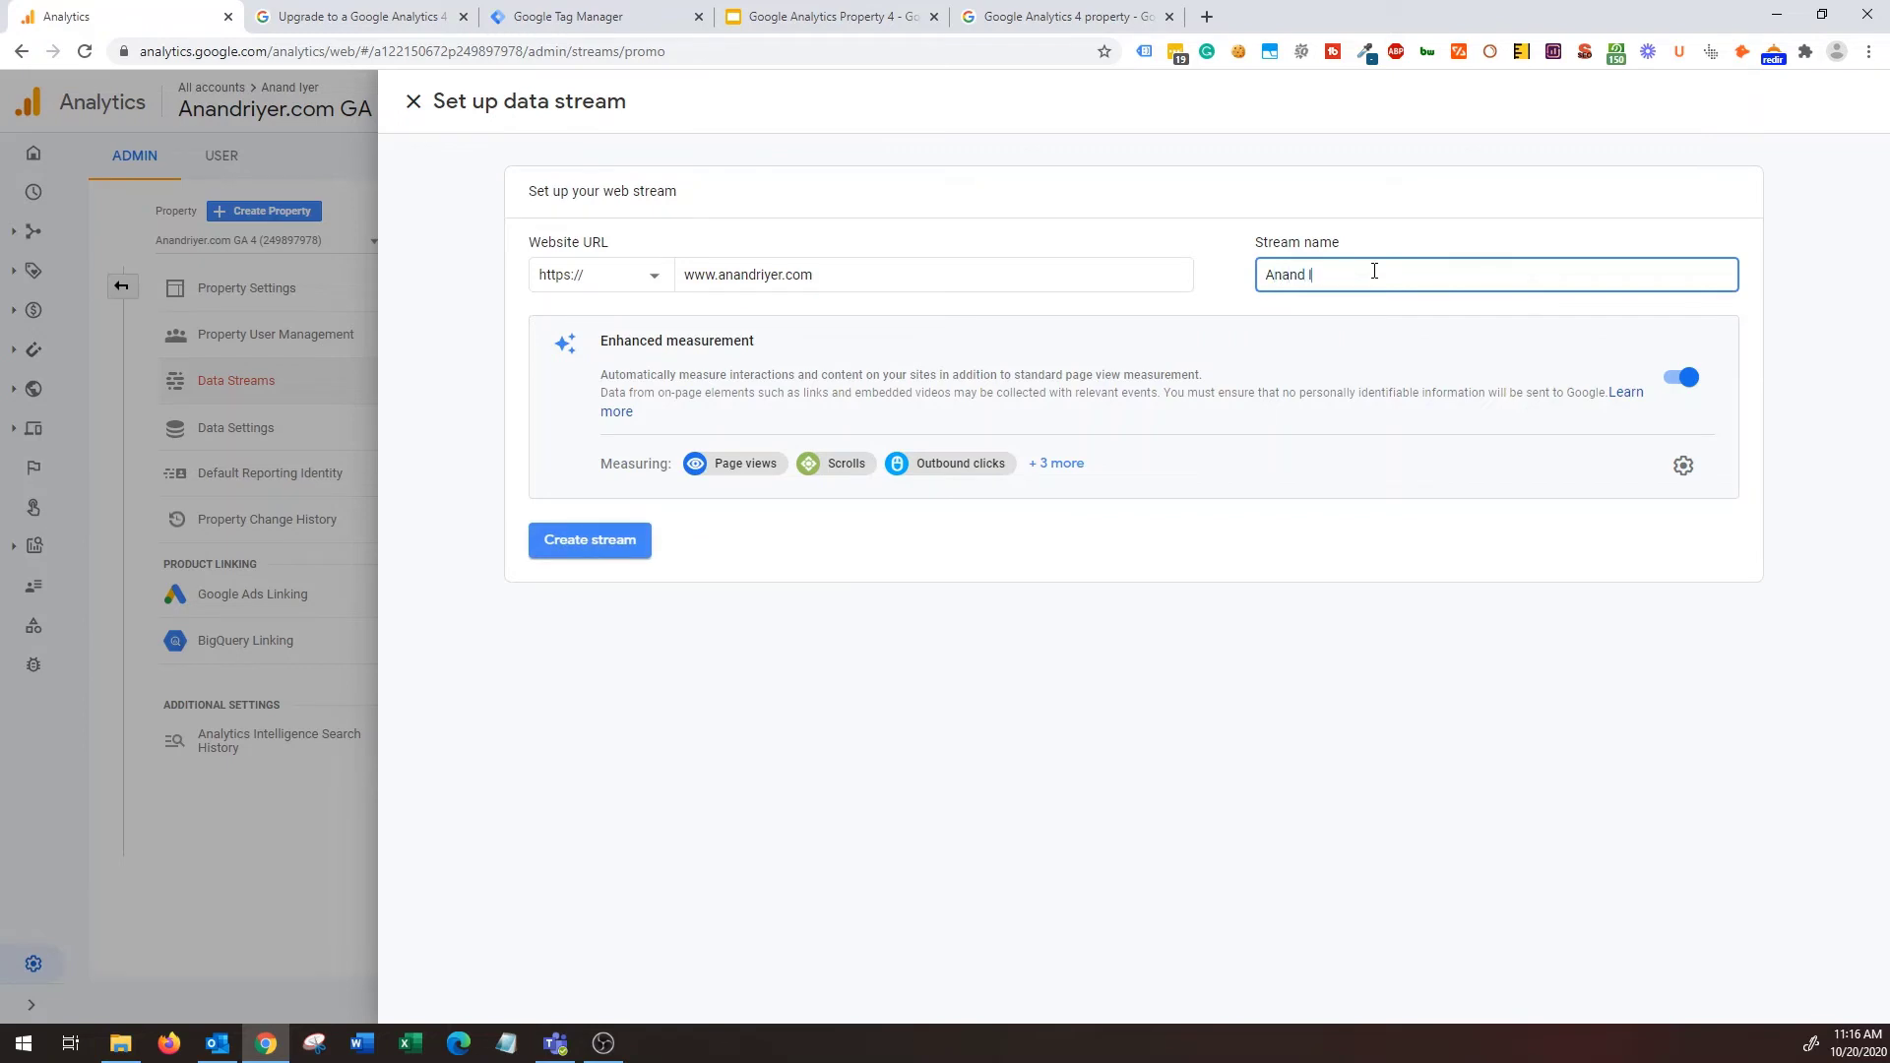
{"action": "type", "text": "yer Website"}
{"action": "left_click", "coordinate": [1024, 197]}
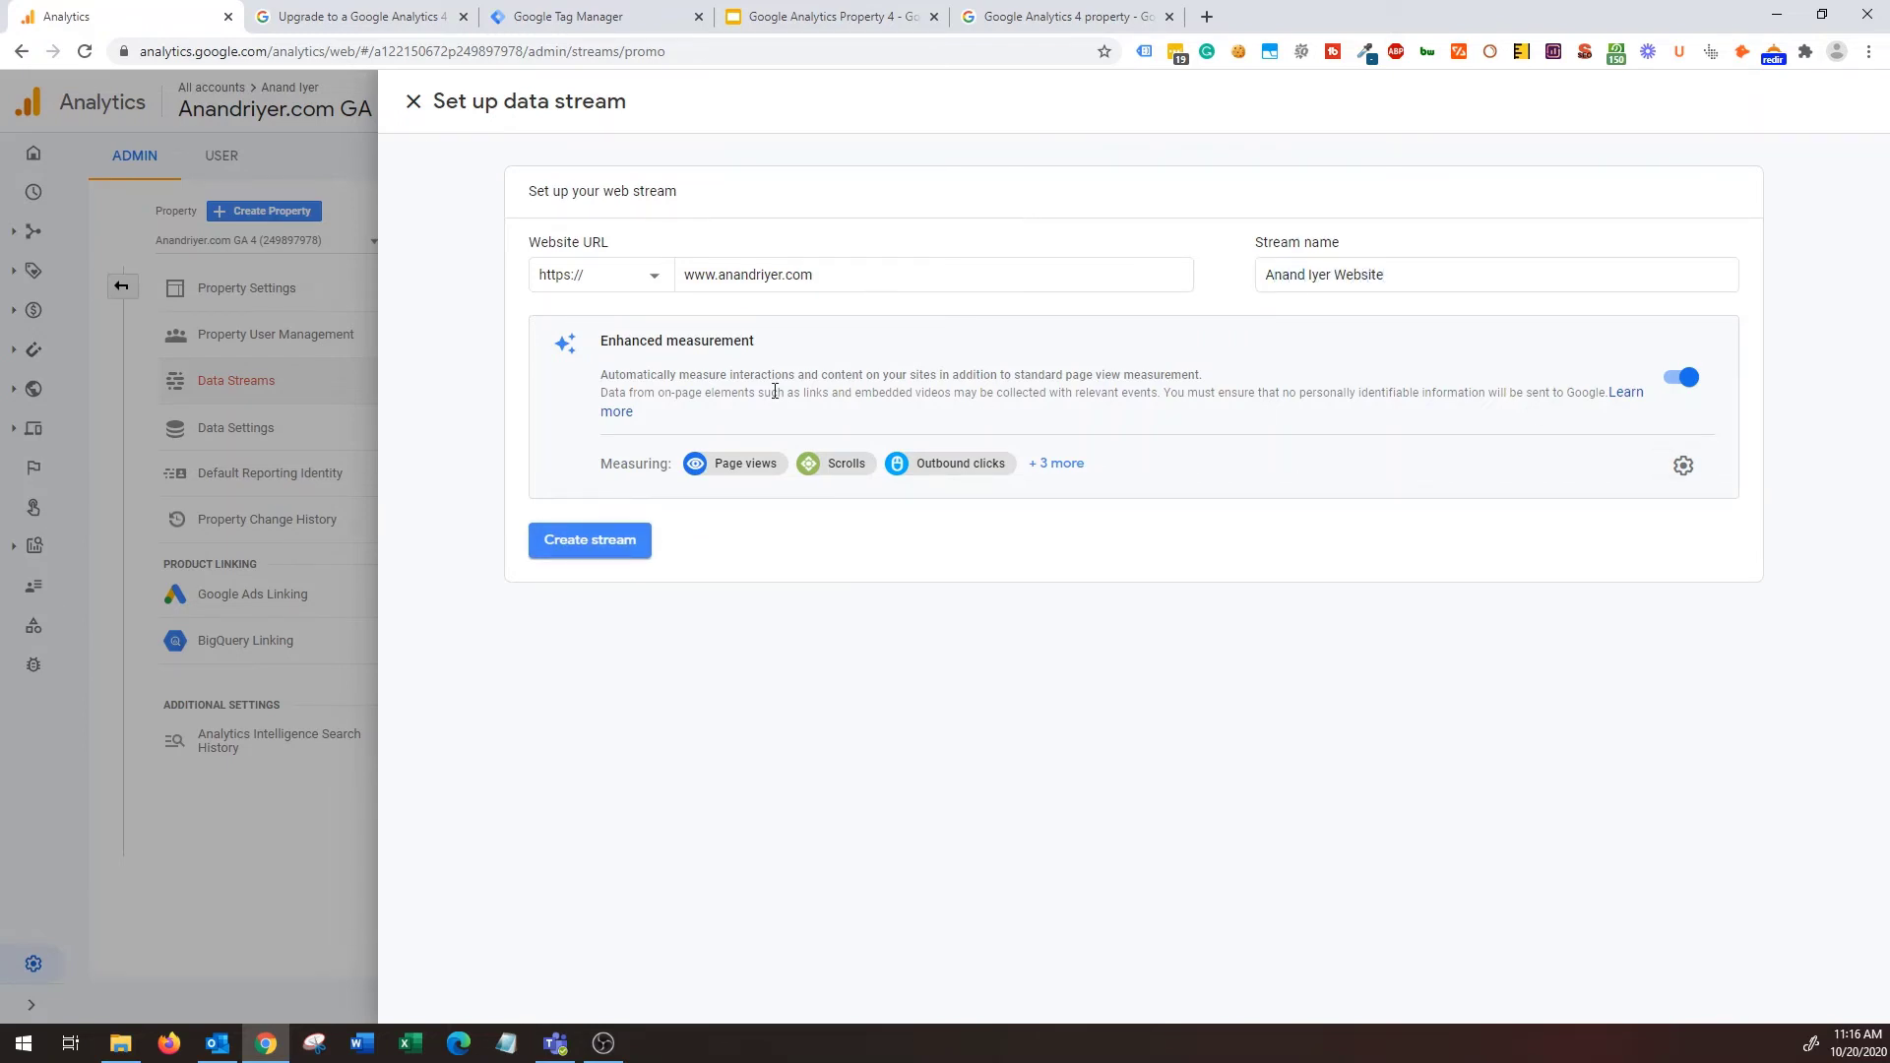
Expand all six Enhanced measurement interaction types and open their settings.
{"action": "left_click_drag", "start_coordinate": [603, 340], "coordinate": [776, 346]}
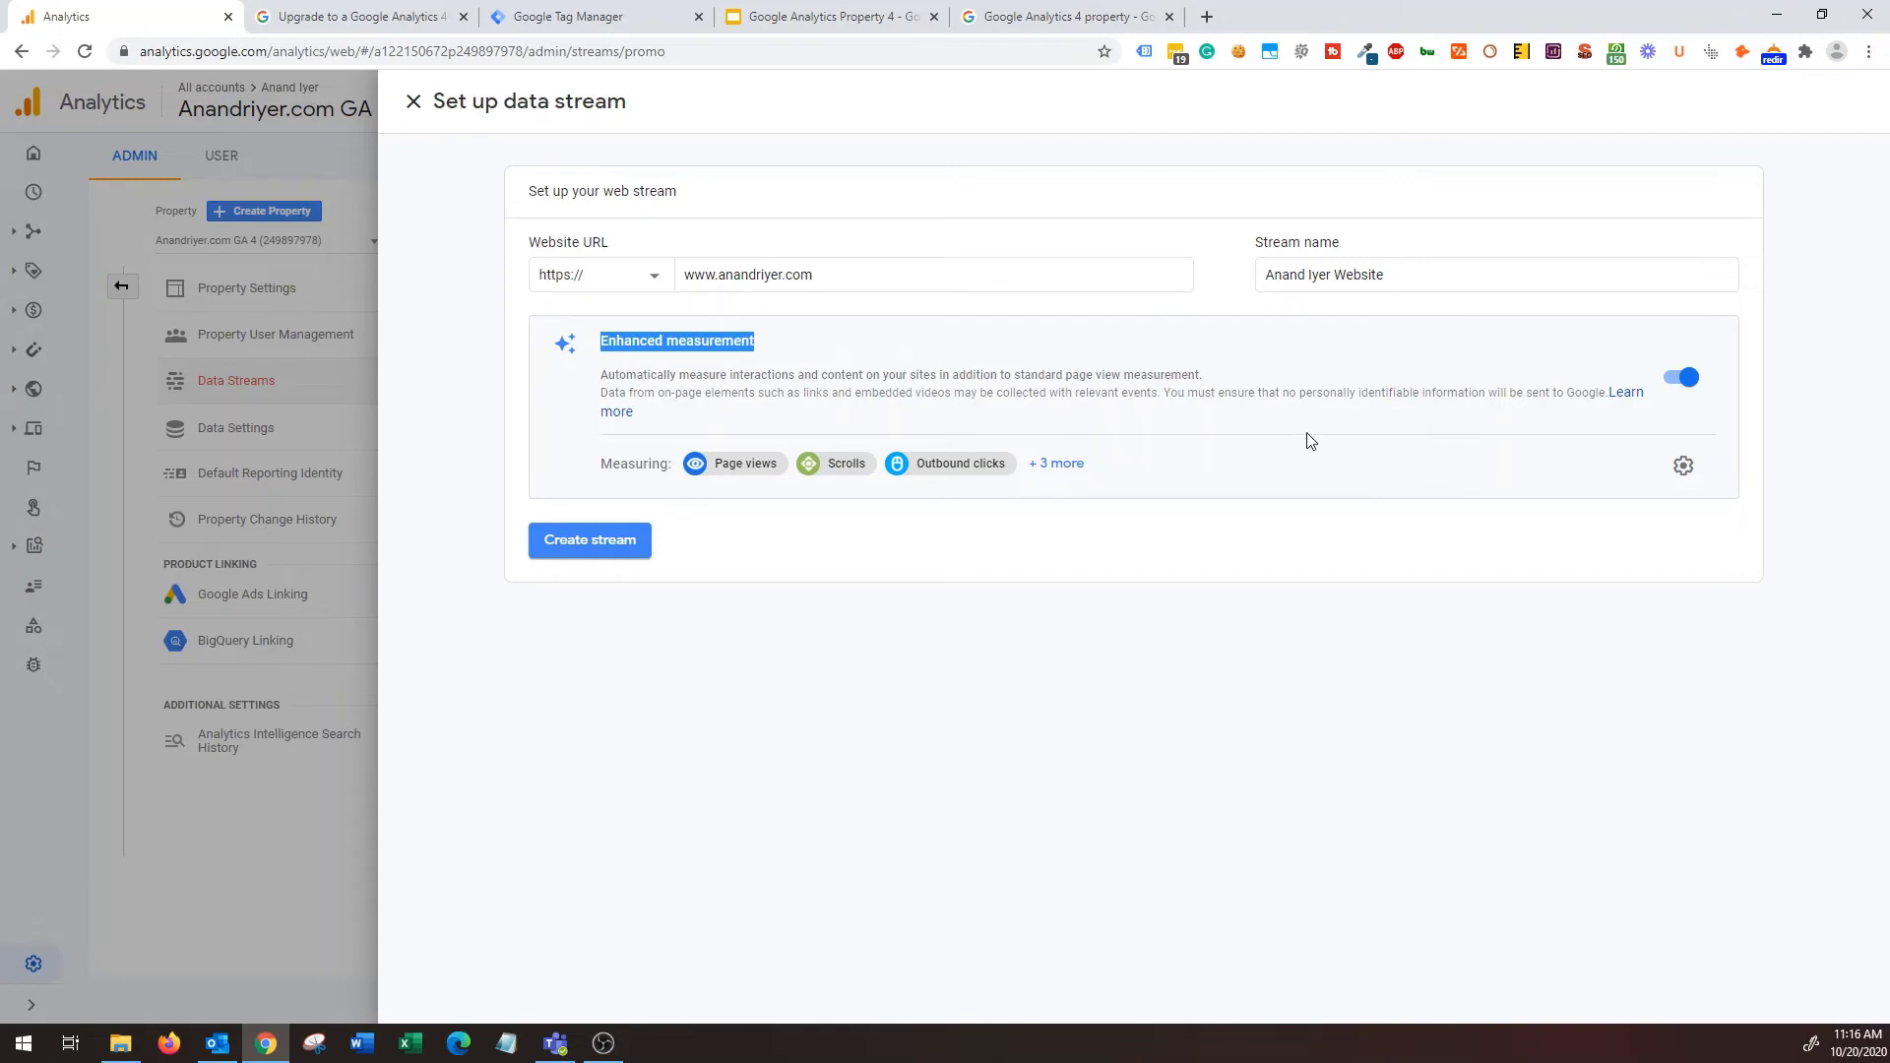
{"action": "left_click", "coordinate": [1064, 470]}
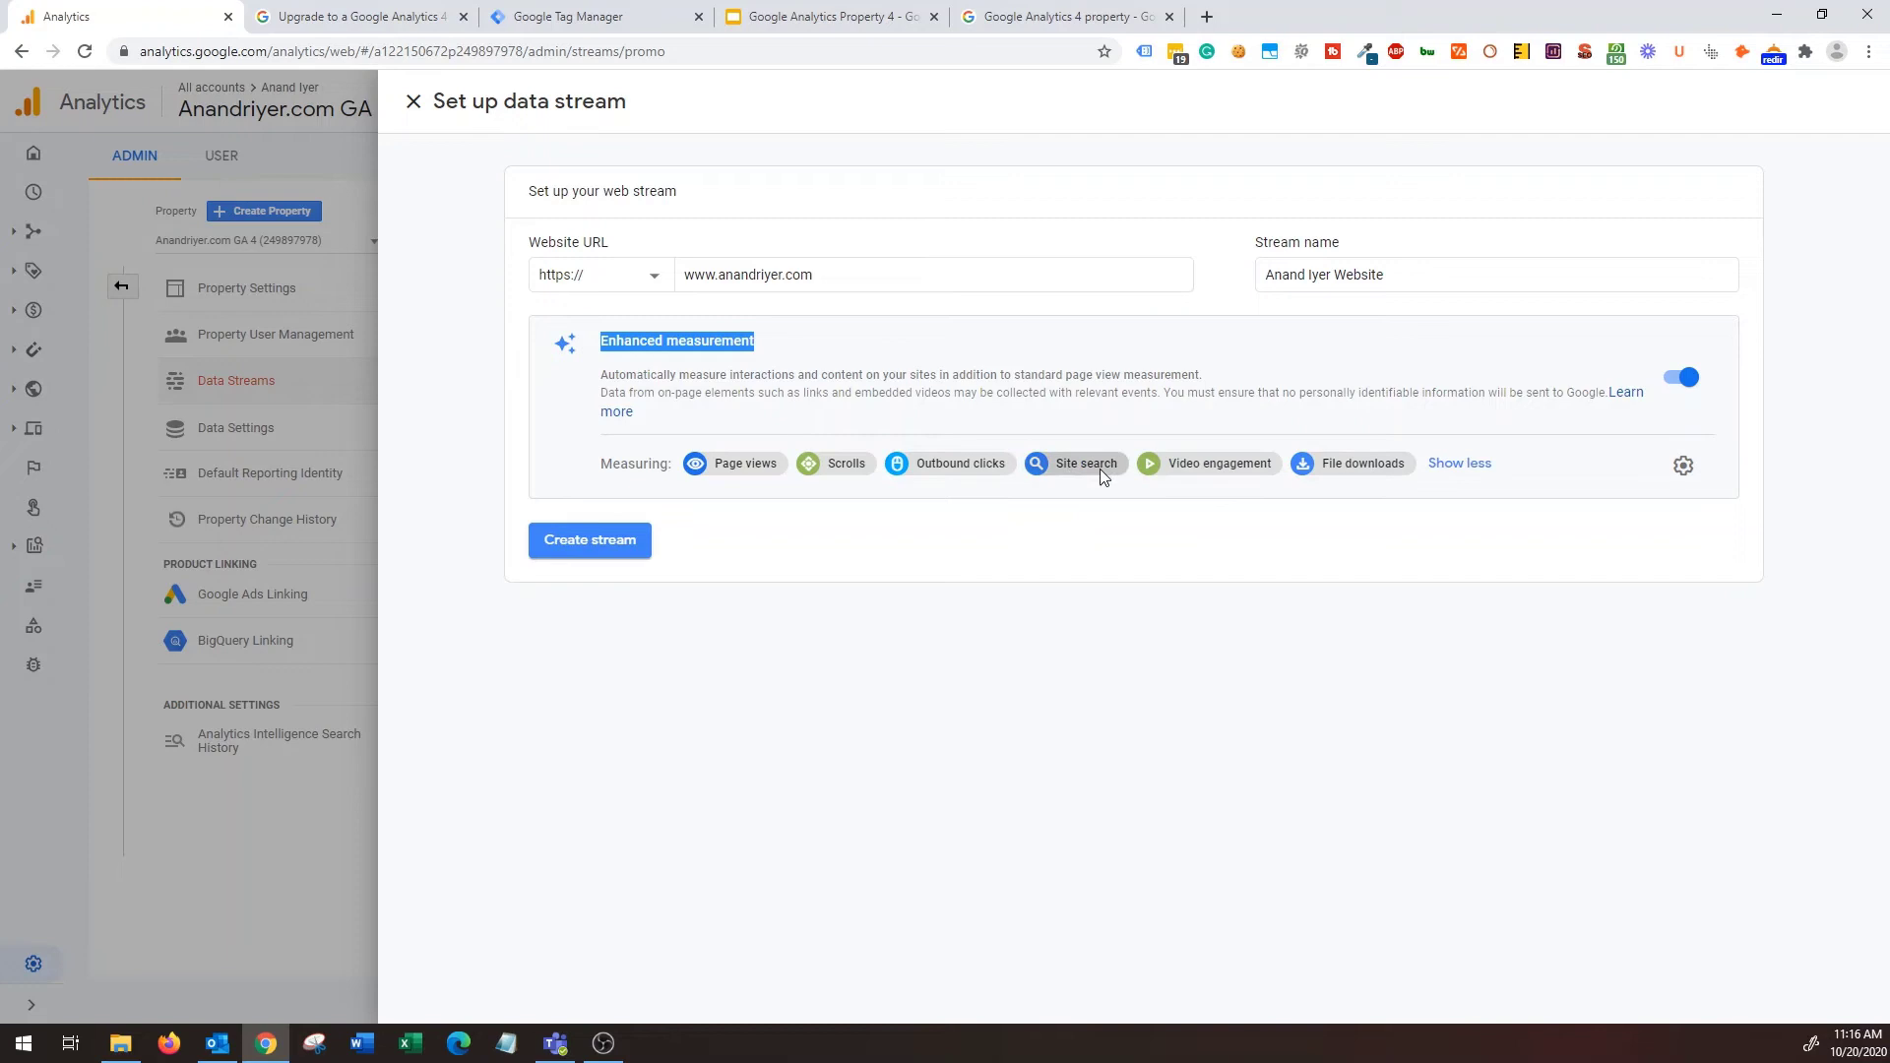
{"action": "left_click", "coordinate": [1683, 467]}
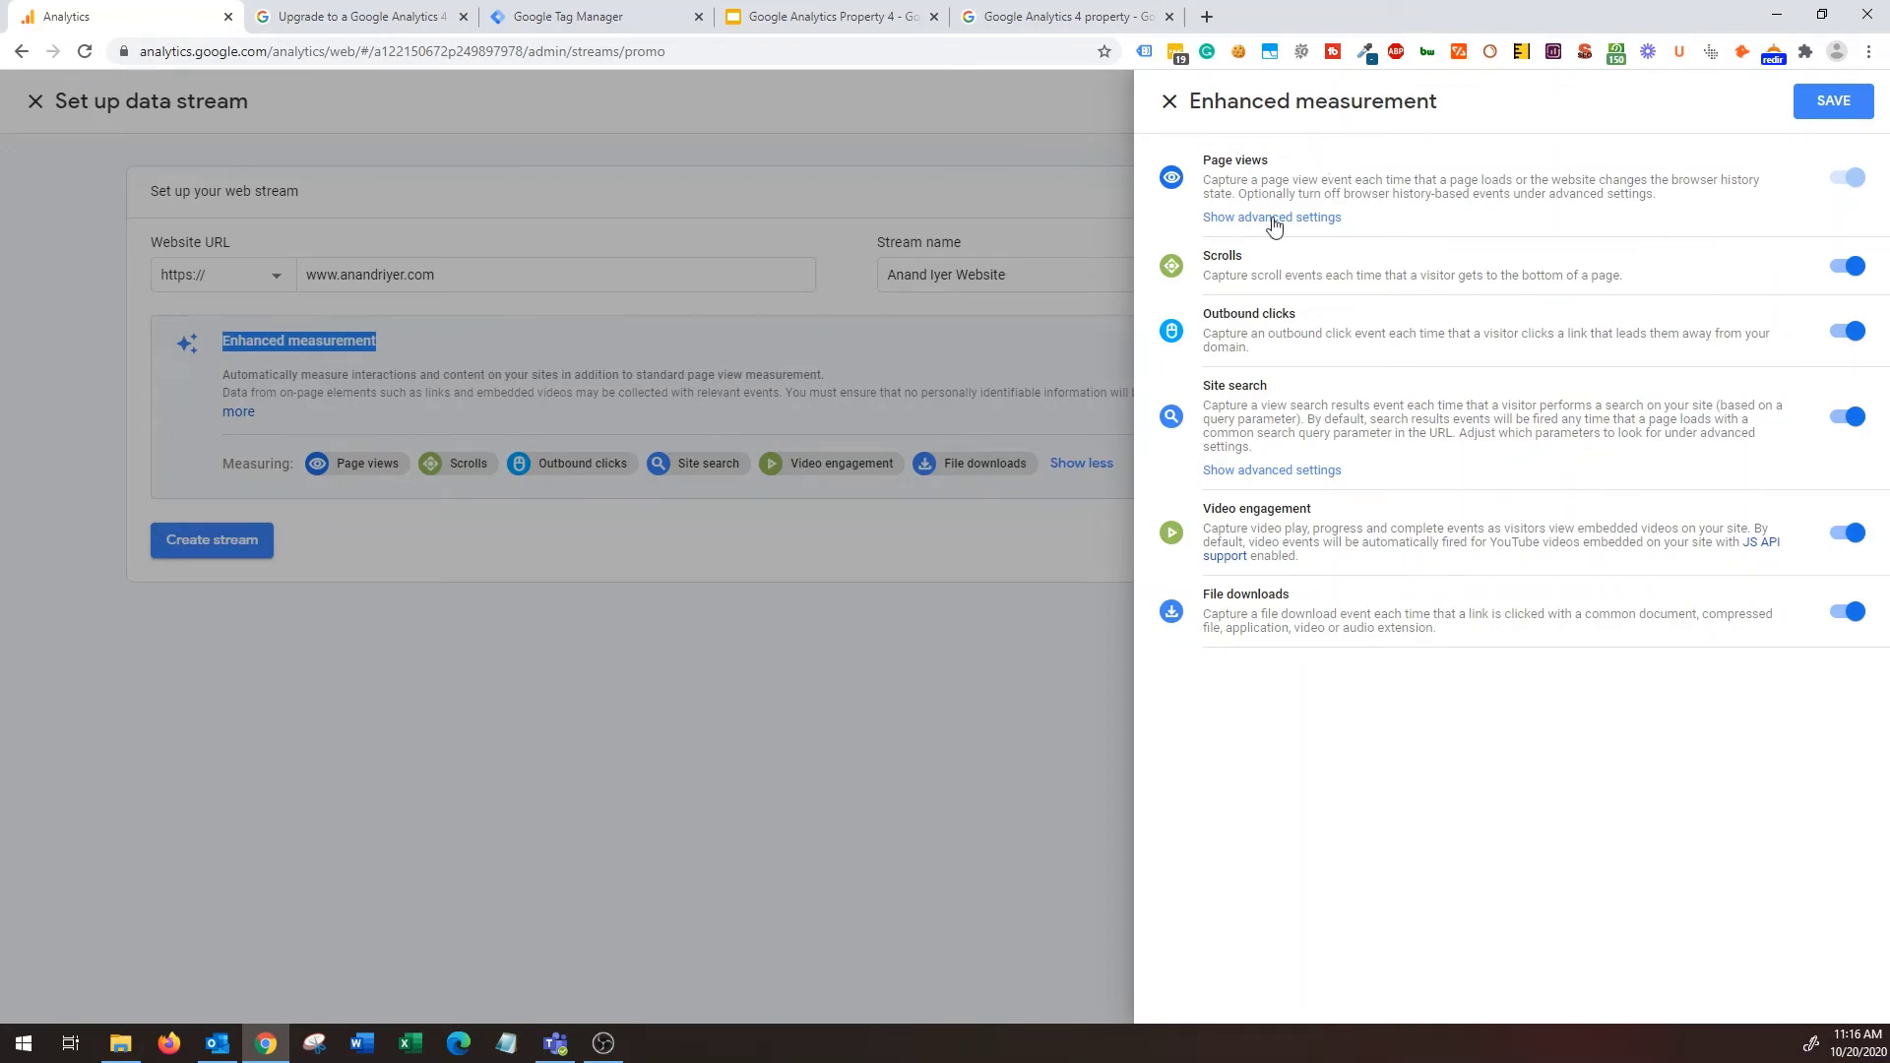
Review the six Enhanced measurement toggles, including Scrolls, and close the panel unchanged.
{"action": "left_click_drag", "start_coordinate": [1207, 258], "coordinate": [1274, 264]}
{"action": "left_click", "coordinate": [1218, 279]}
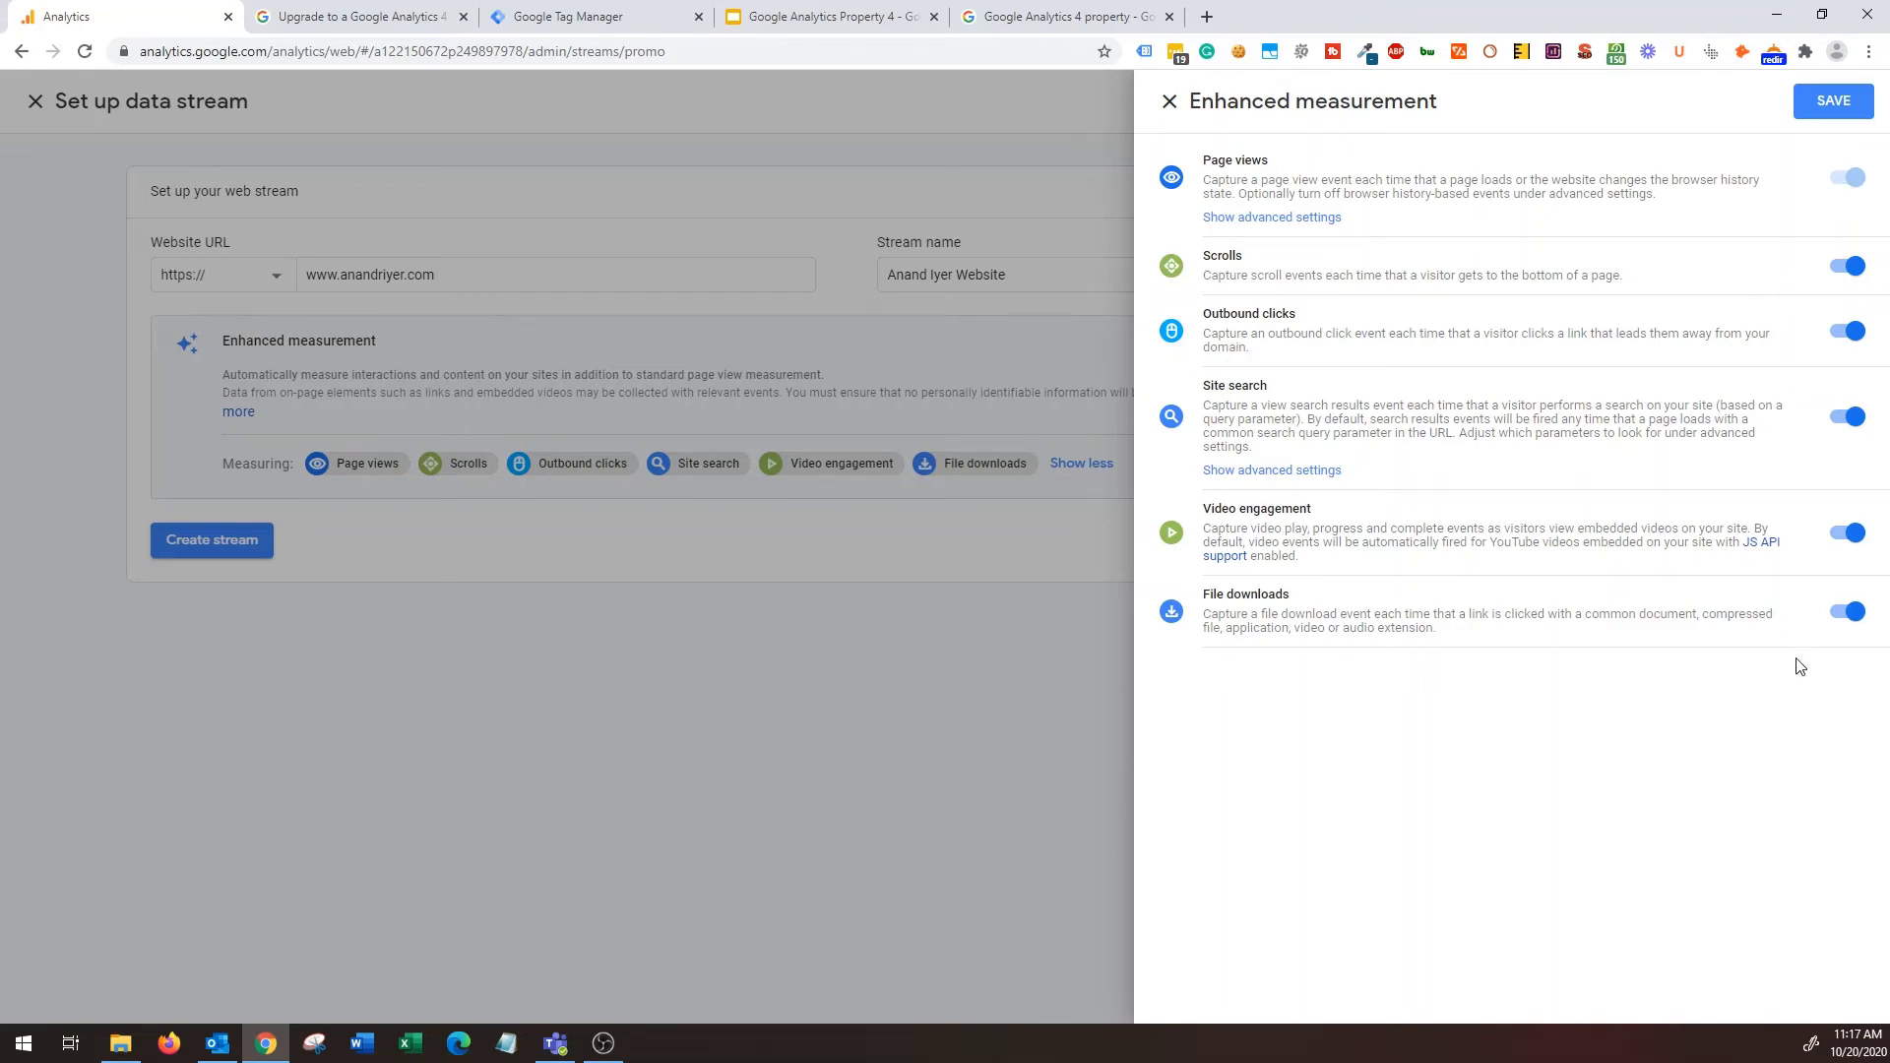
{"action": "left_click", "coordinate": [1824, 110]}
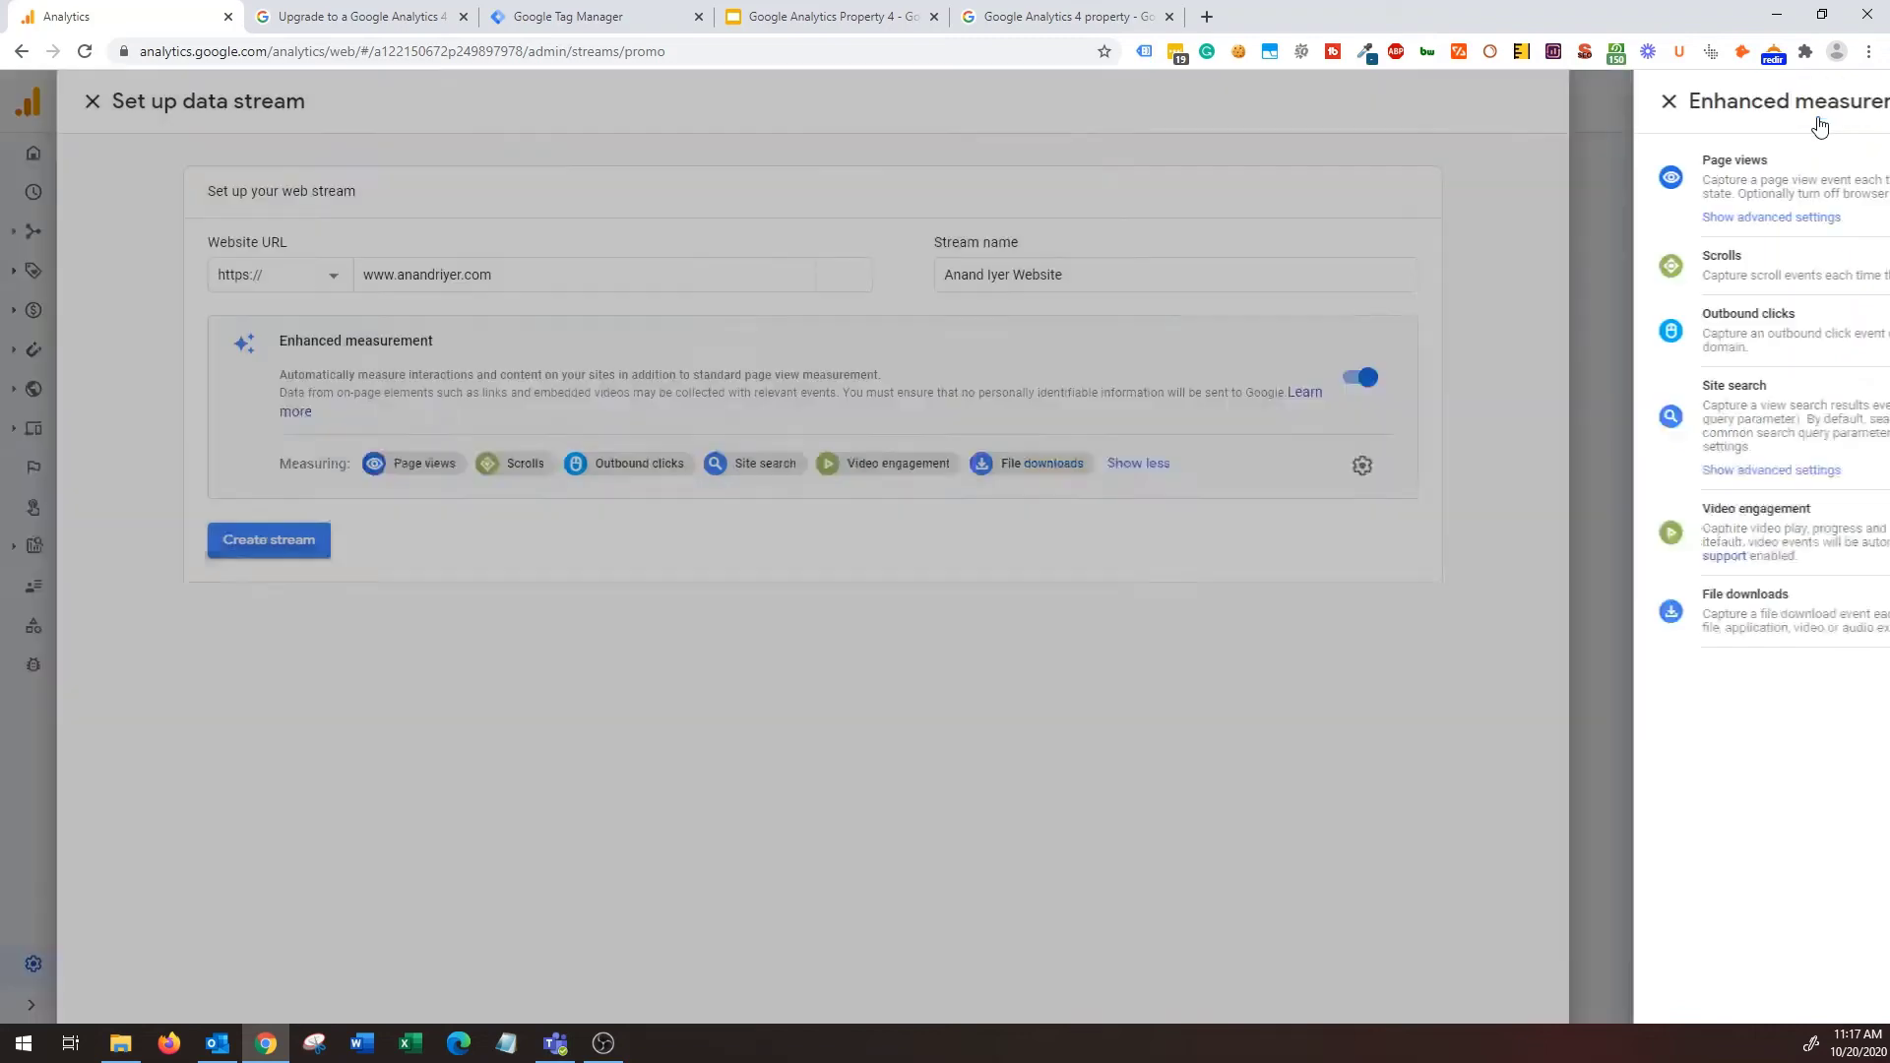
Create the web stream, copy its measurement ID, and view the existing on-page tag instructions.
{"action": "left_click", "coordinate": [640, 549]}
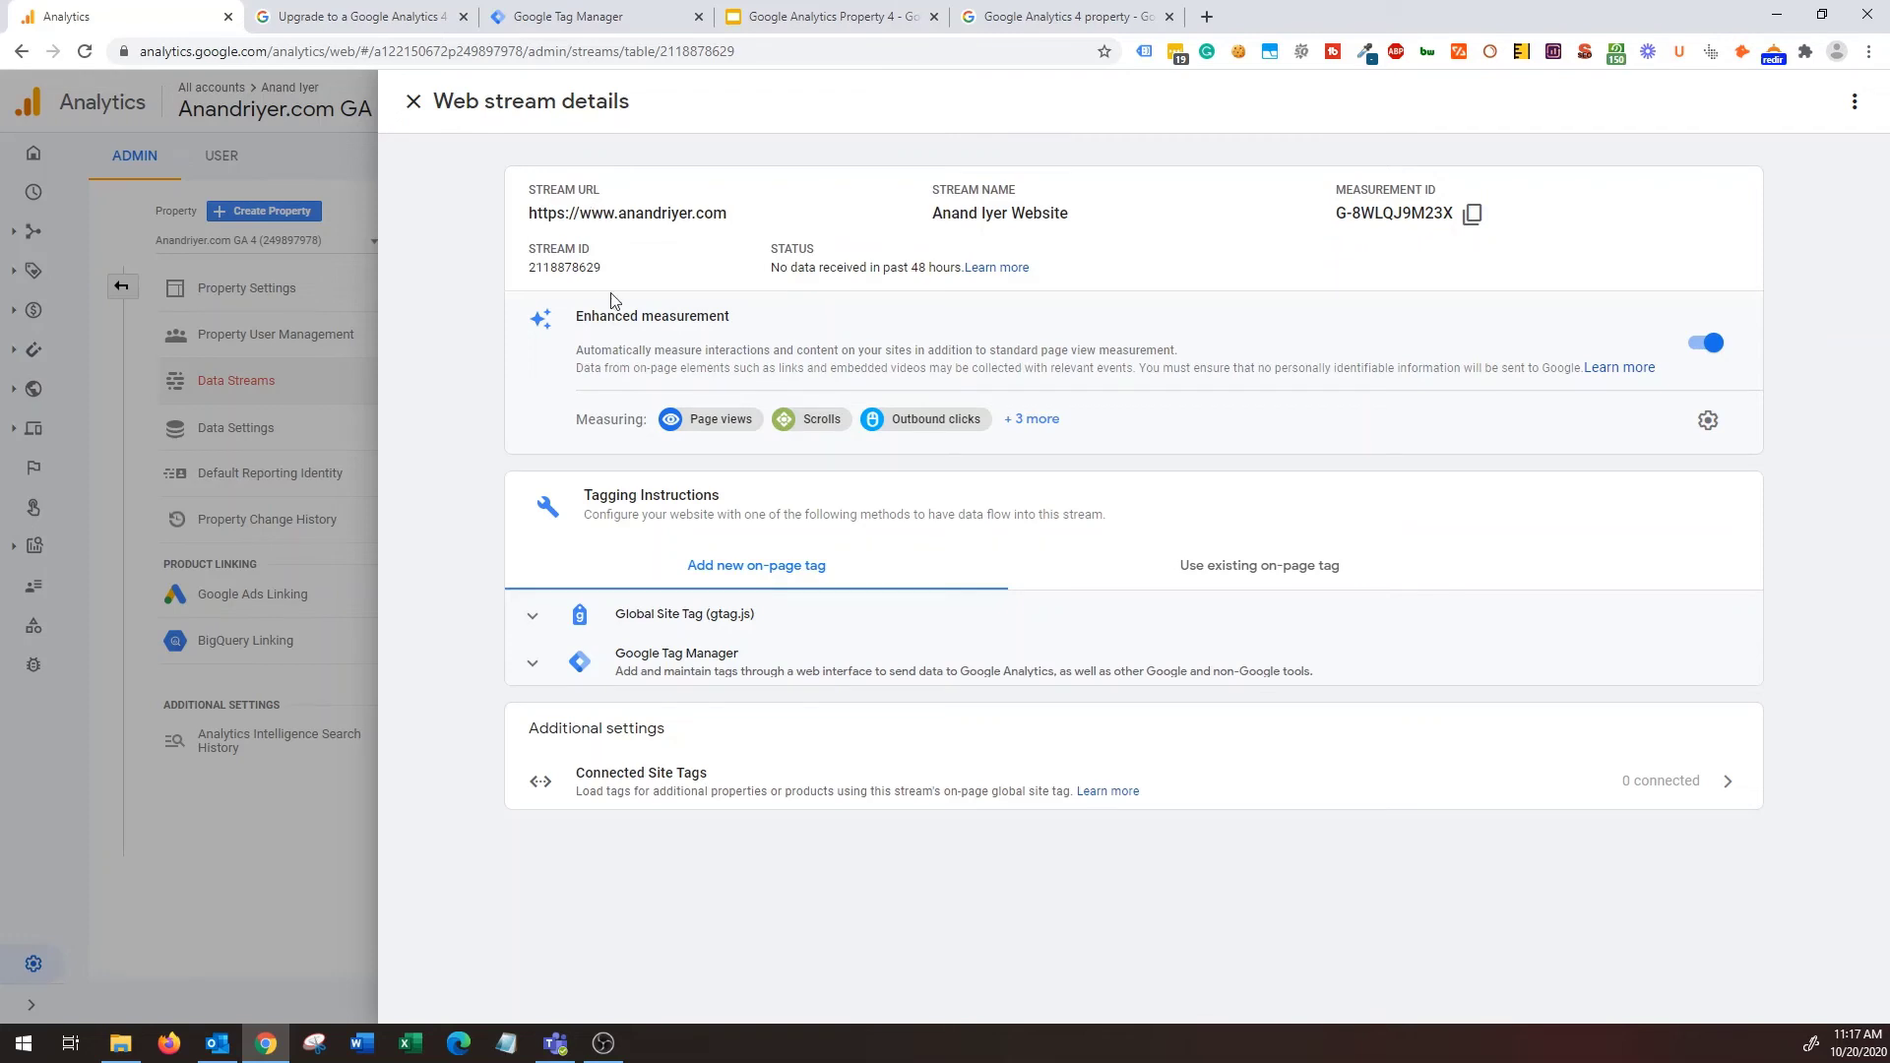
{"action": "left_click", "coordinate": [1474, 217]}
{"action": "left_click", "coordinate": [766, 634]}
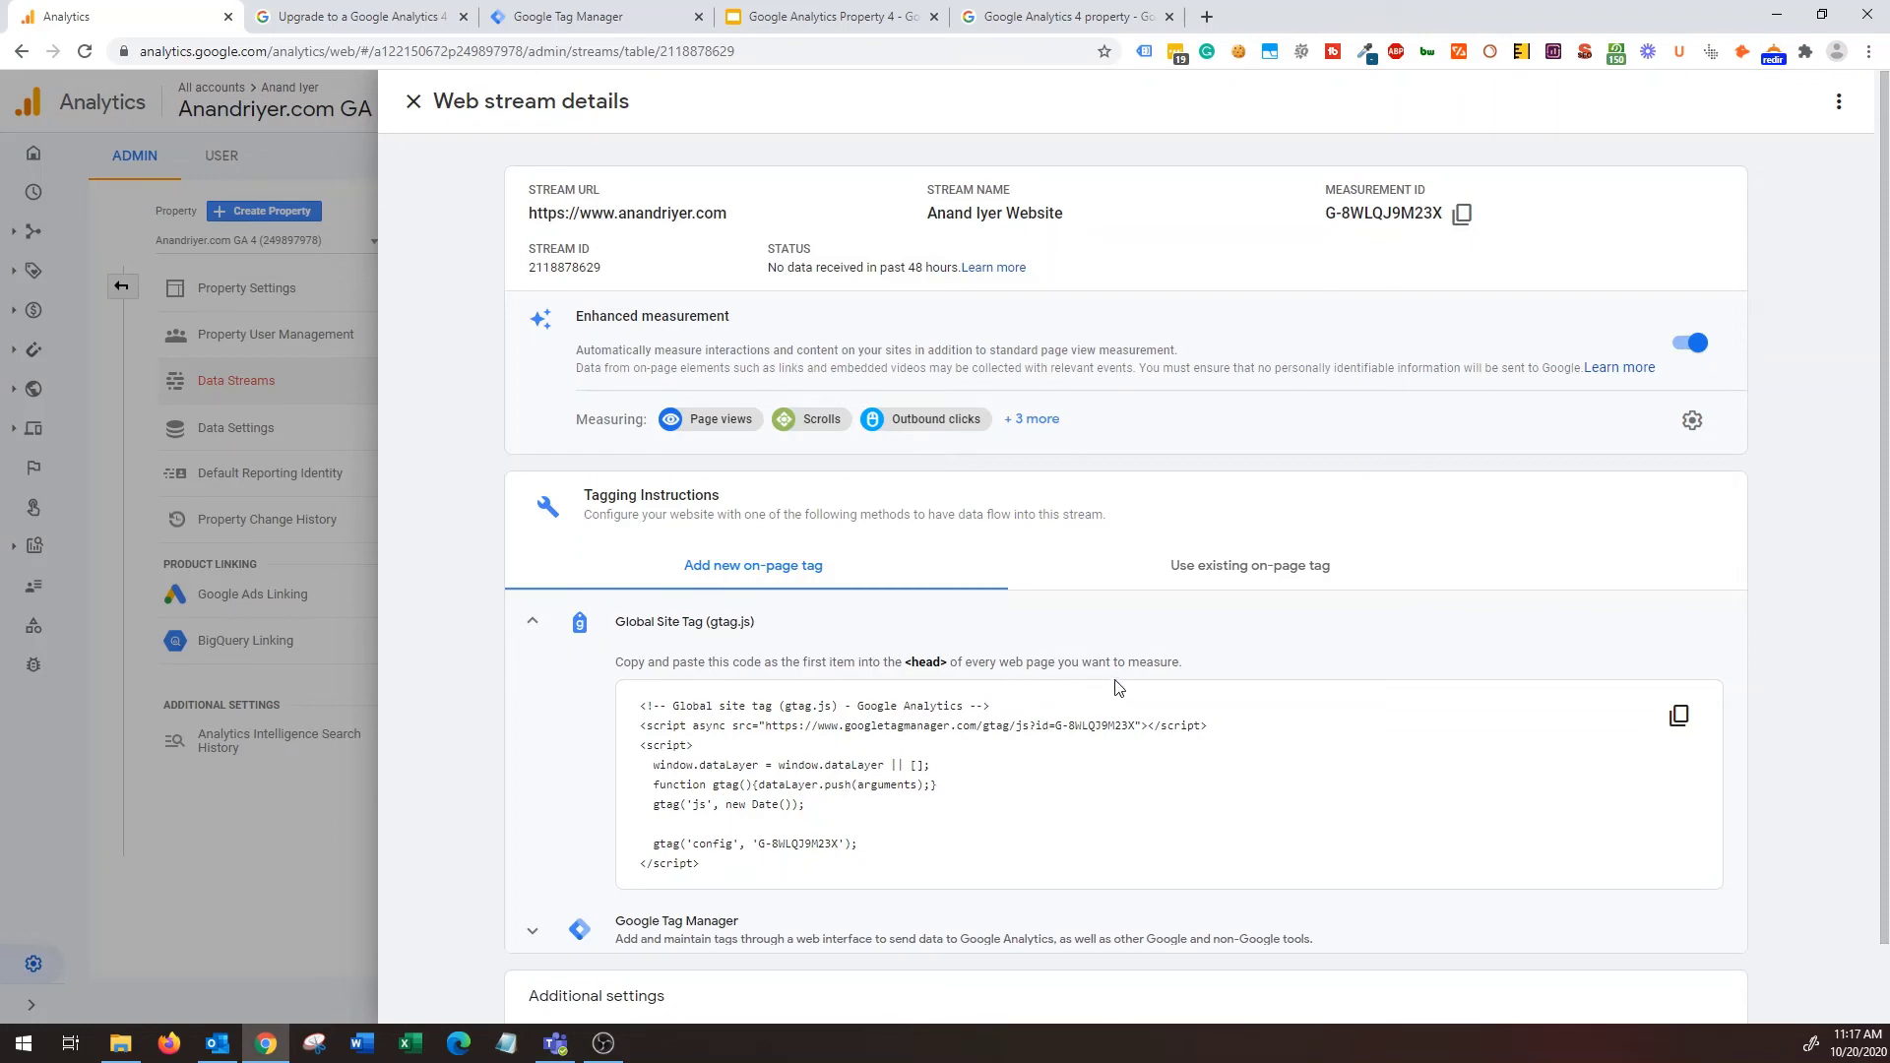
{"action": "scroll", "coordinate": [1118, 687], "scroll_direction": "down", "scroll_amount": 1}
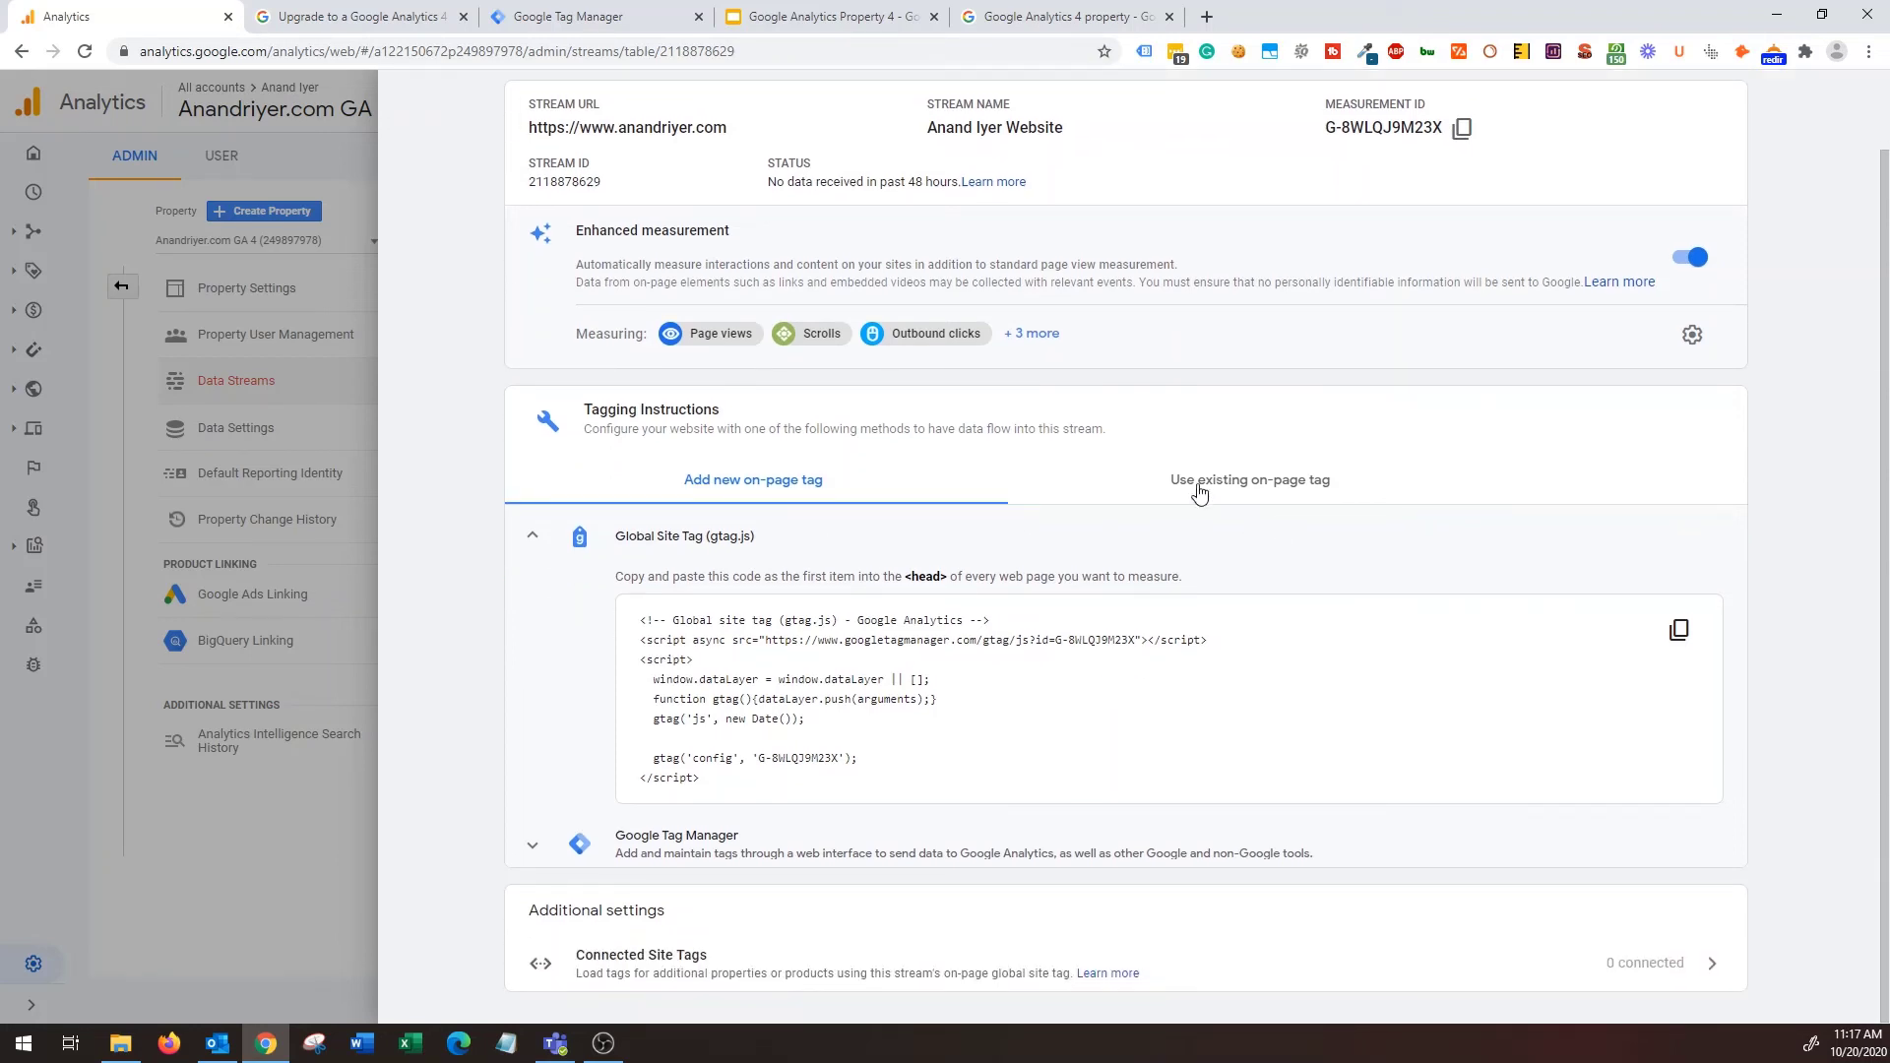
{"action": "left_click", "coordinate": [1020, 840]}
{"action": "scroll", "coordinate": [1020, 840], "scroll_direction": "down", "scroll_amount": 2}
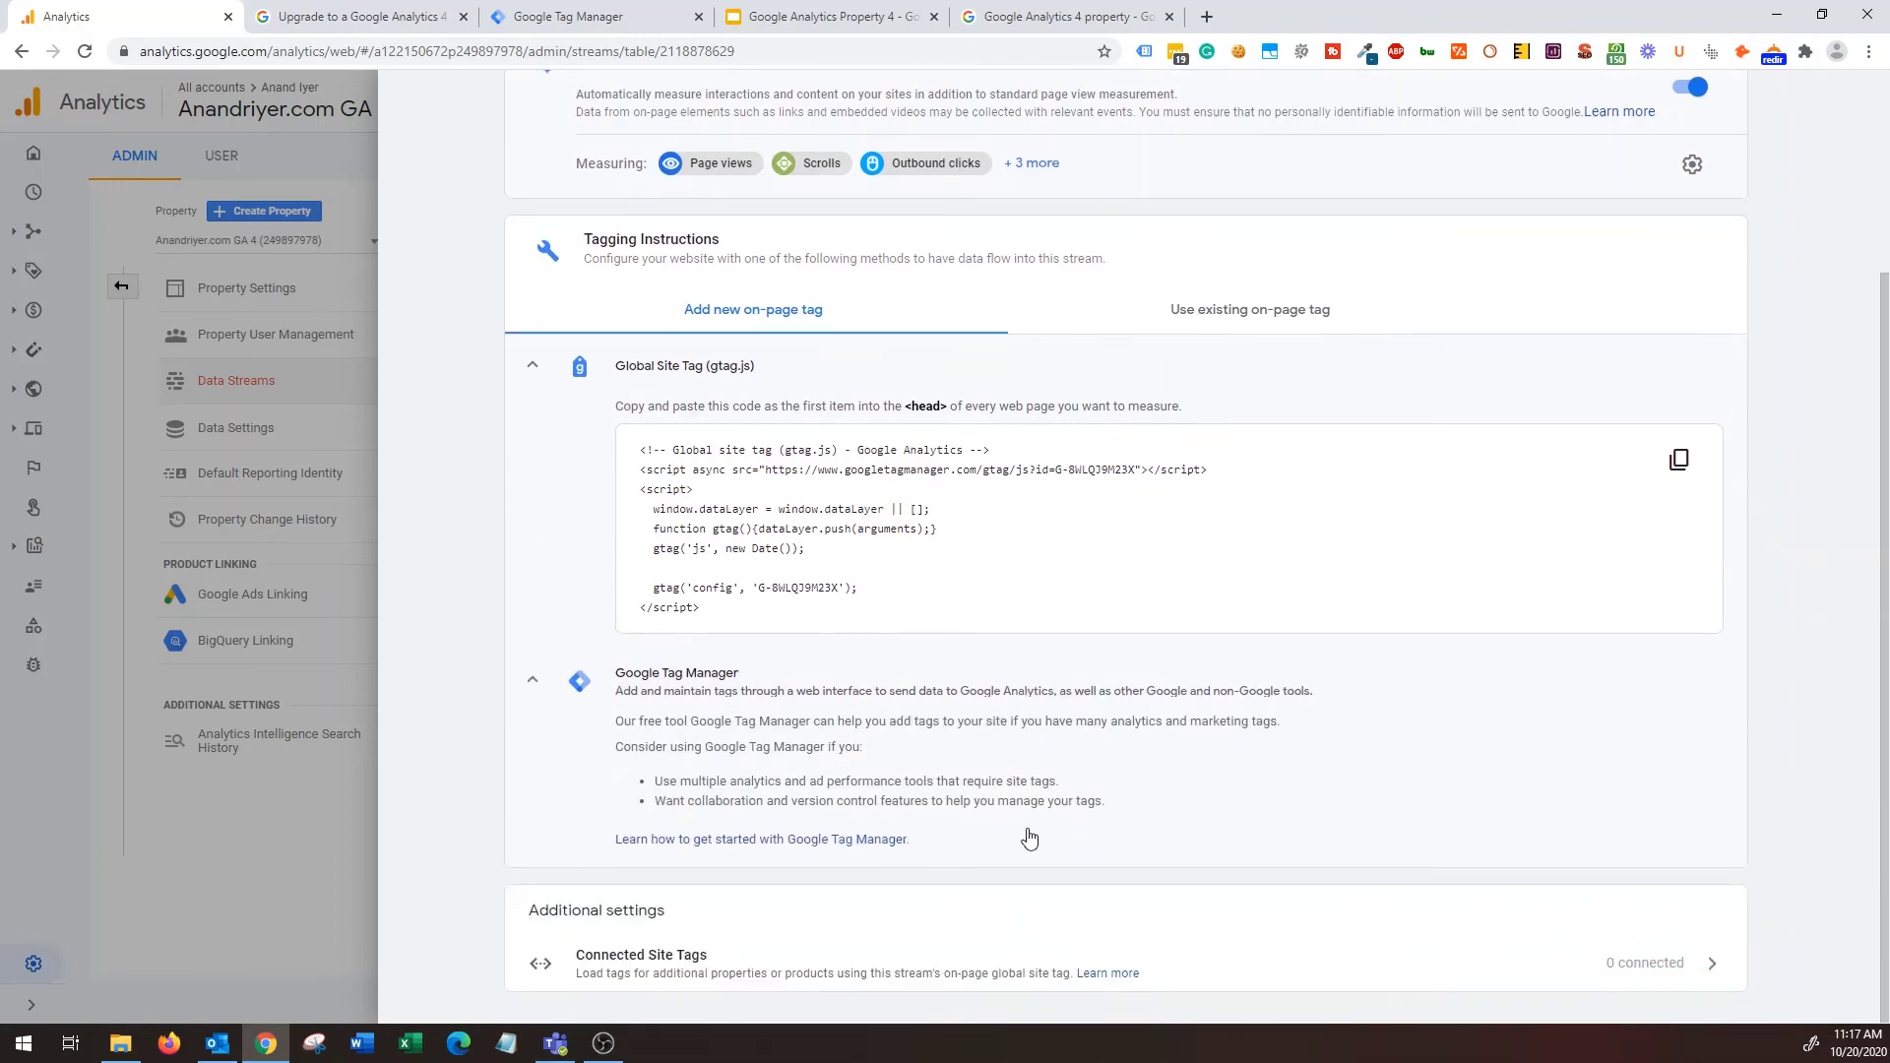
{"action": "left_click", "coordinate": [1172, 325]}
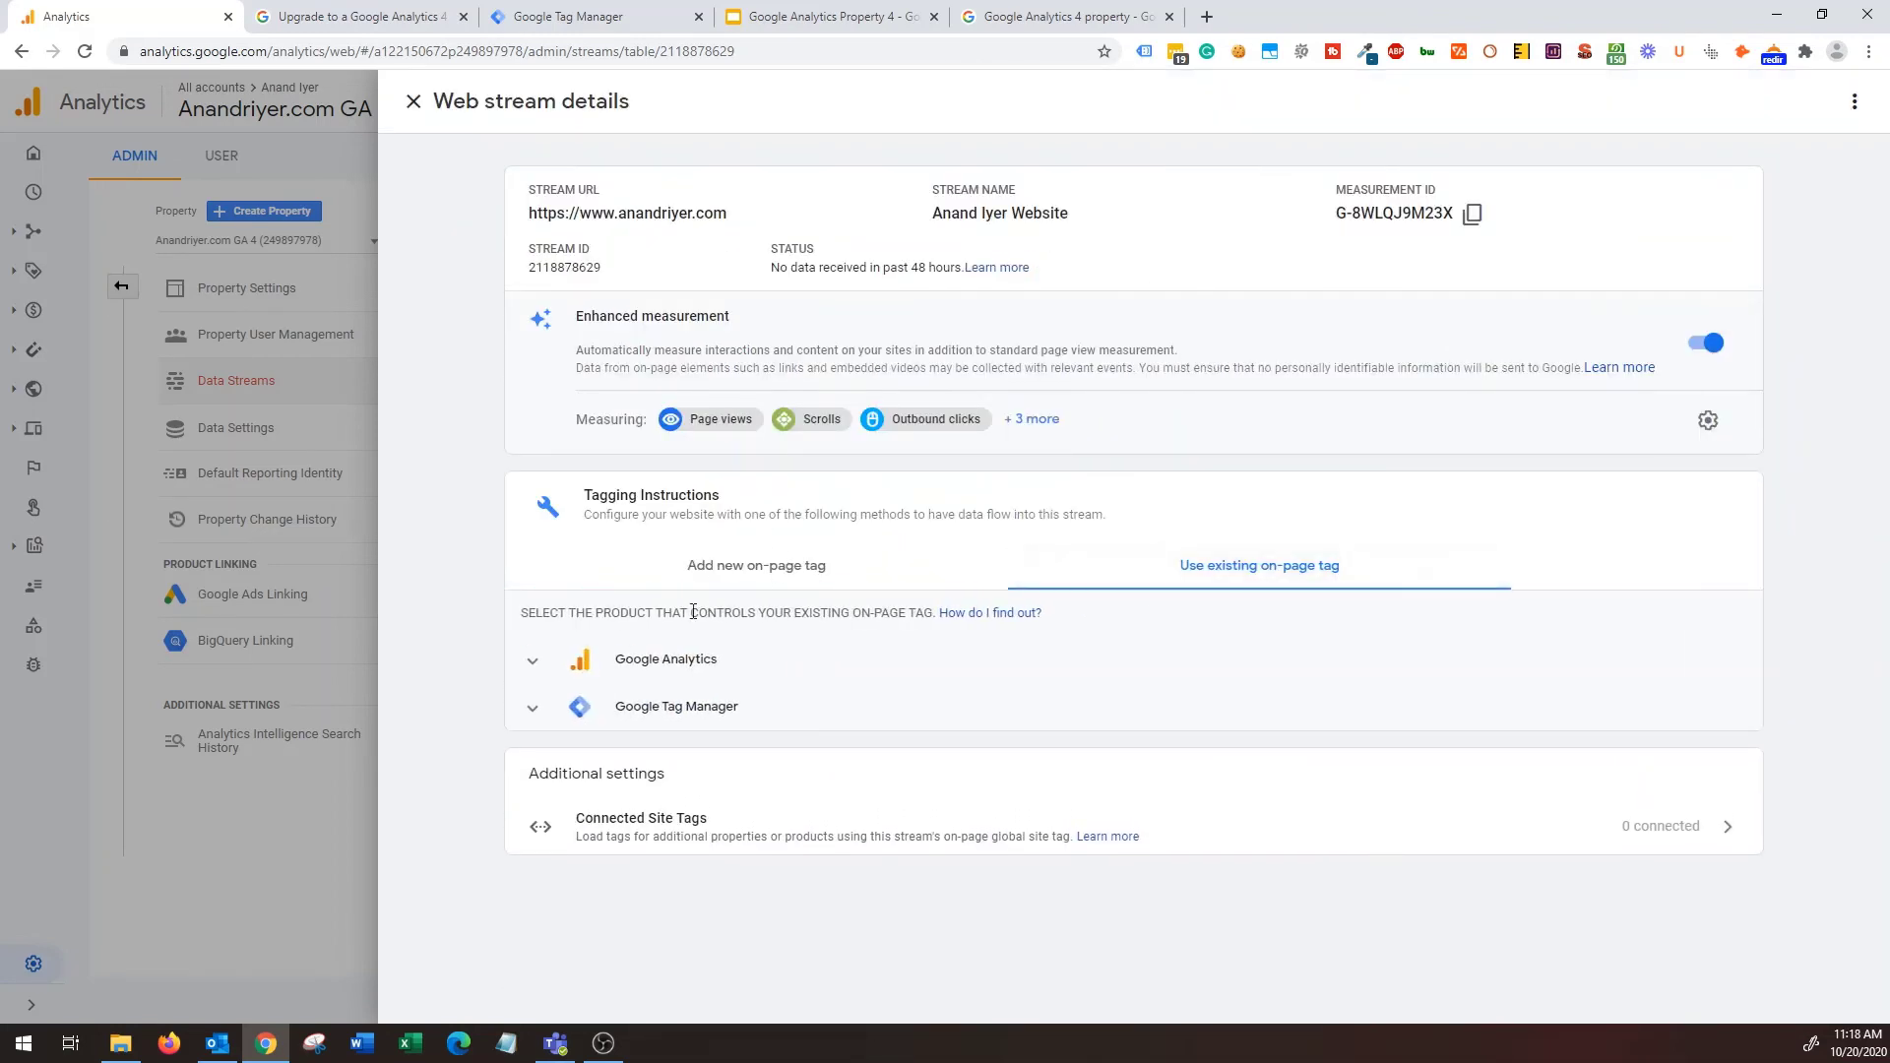
Review the Tag Manager setup steps, copy the measurement ID, and go to Tag Manager.
{"action": "left_click", "coordinate": [726, 707]}
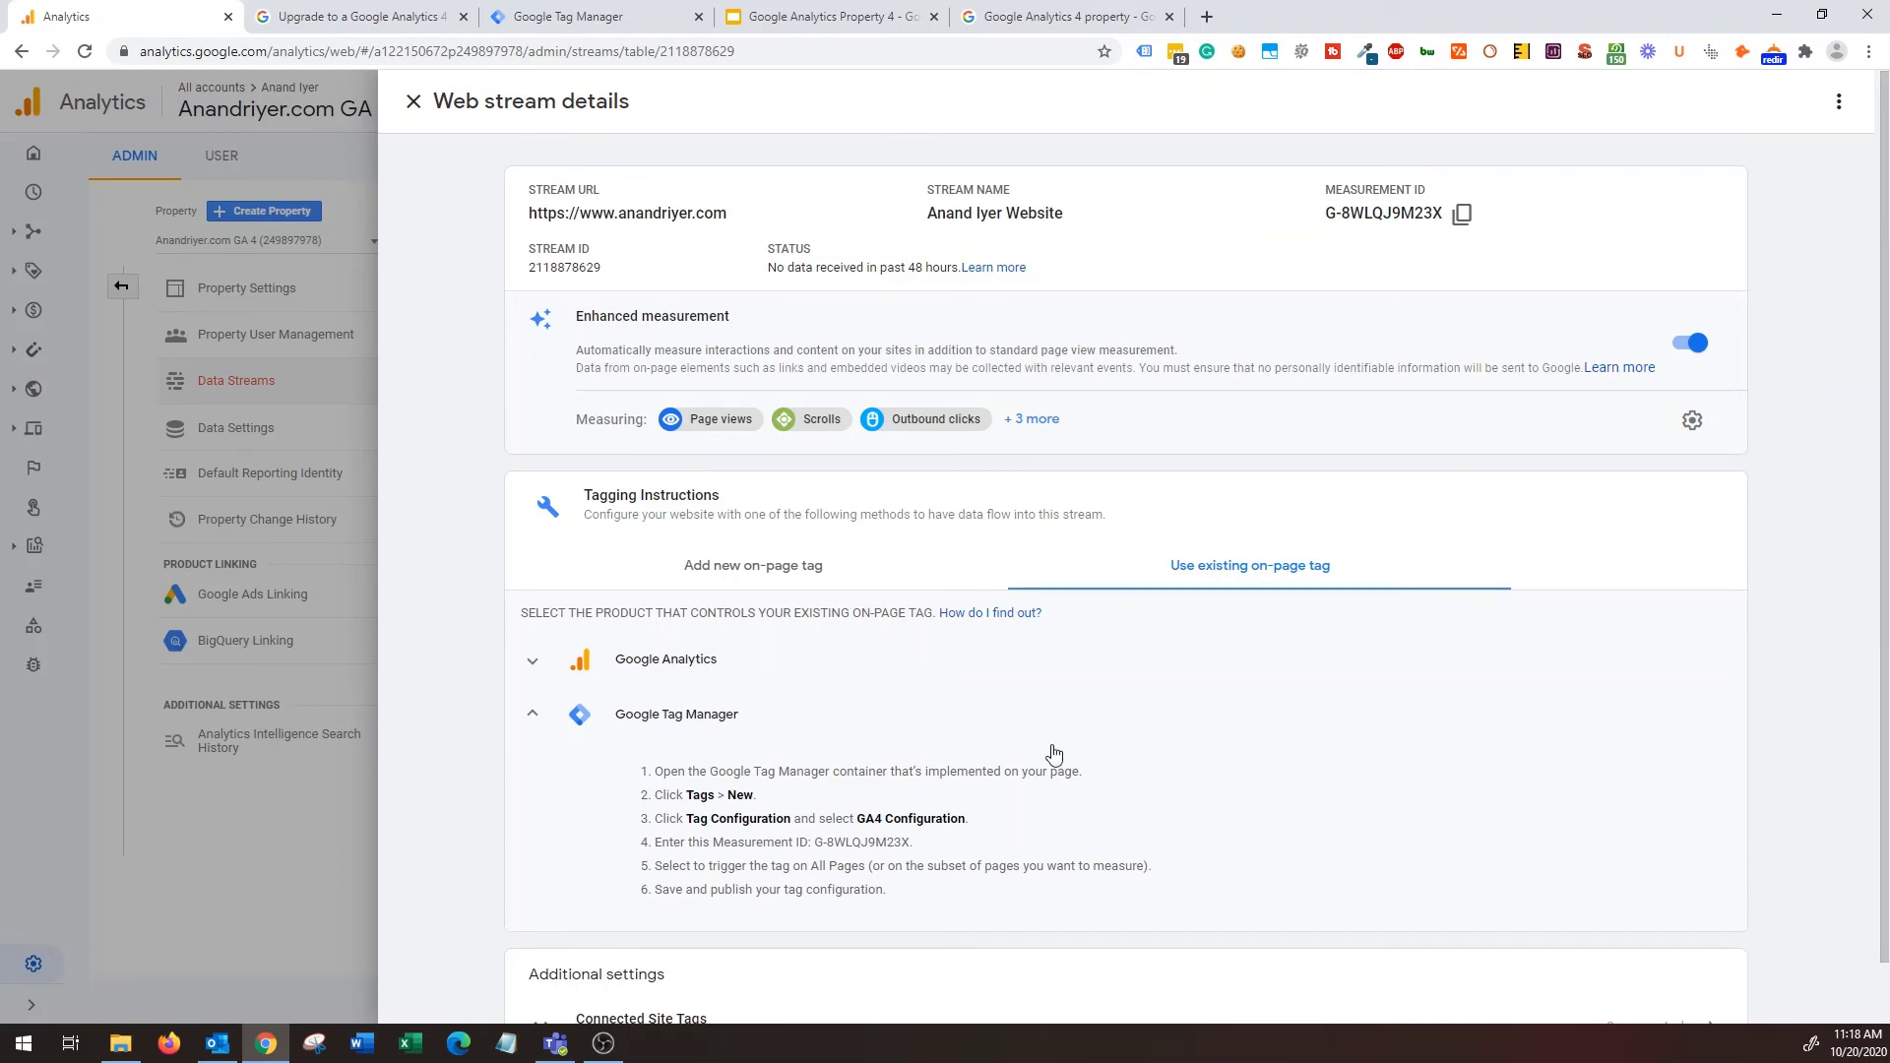
{"action": "left_click", "coordinate": [740, 566]}
{"action": "left_click", "coordinate": [1462, 213]}
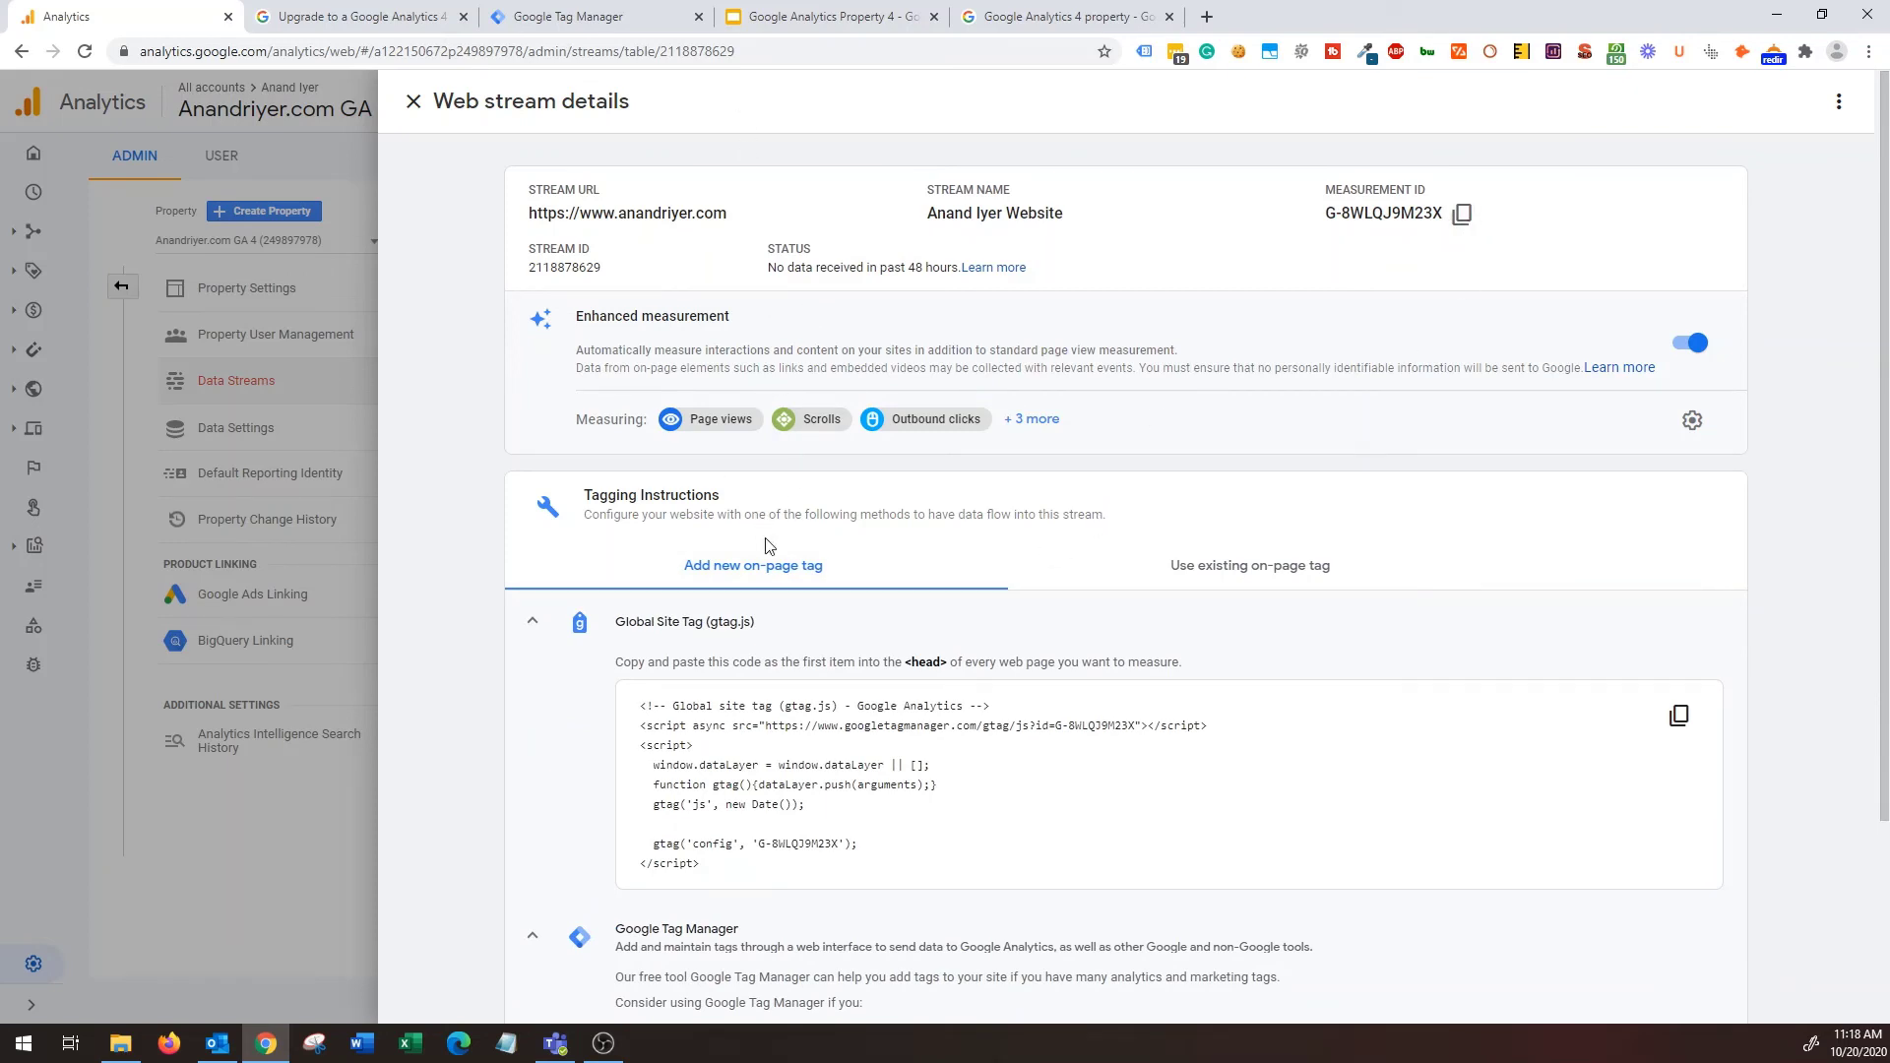
{"action": "left_click", "coordinate": [568, 8]}
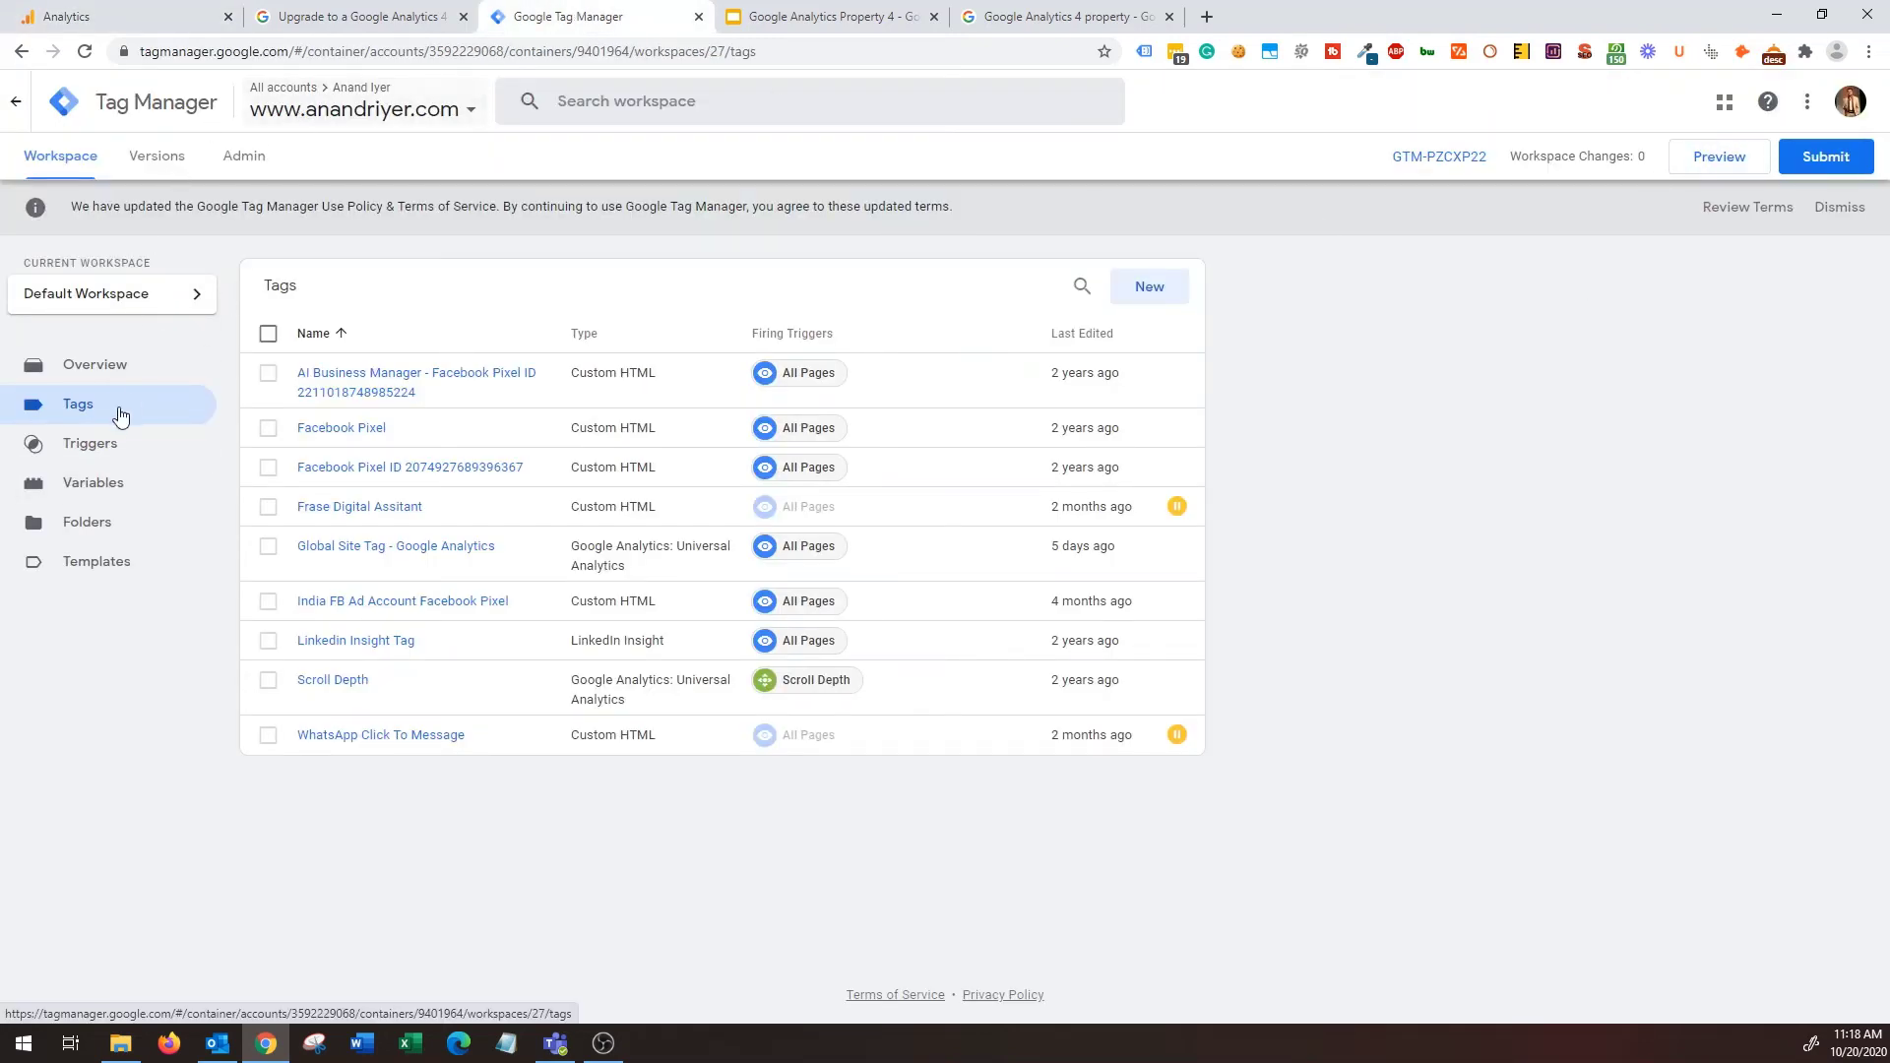
Create a new tag named 'Google Analytics 4' plus the site owner's name and 'Website'.
{"action": "left_click", "coordinate": [1170, 300]}
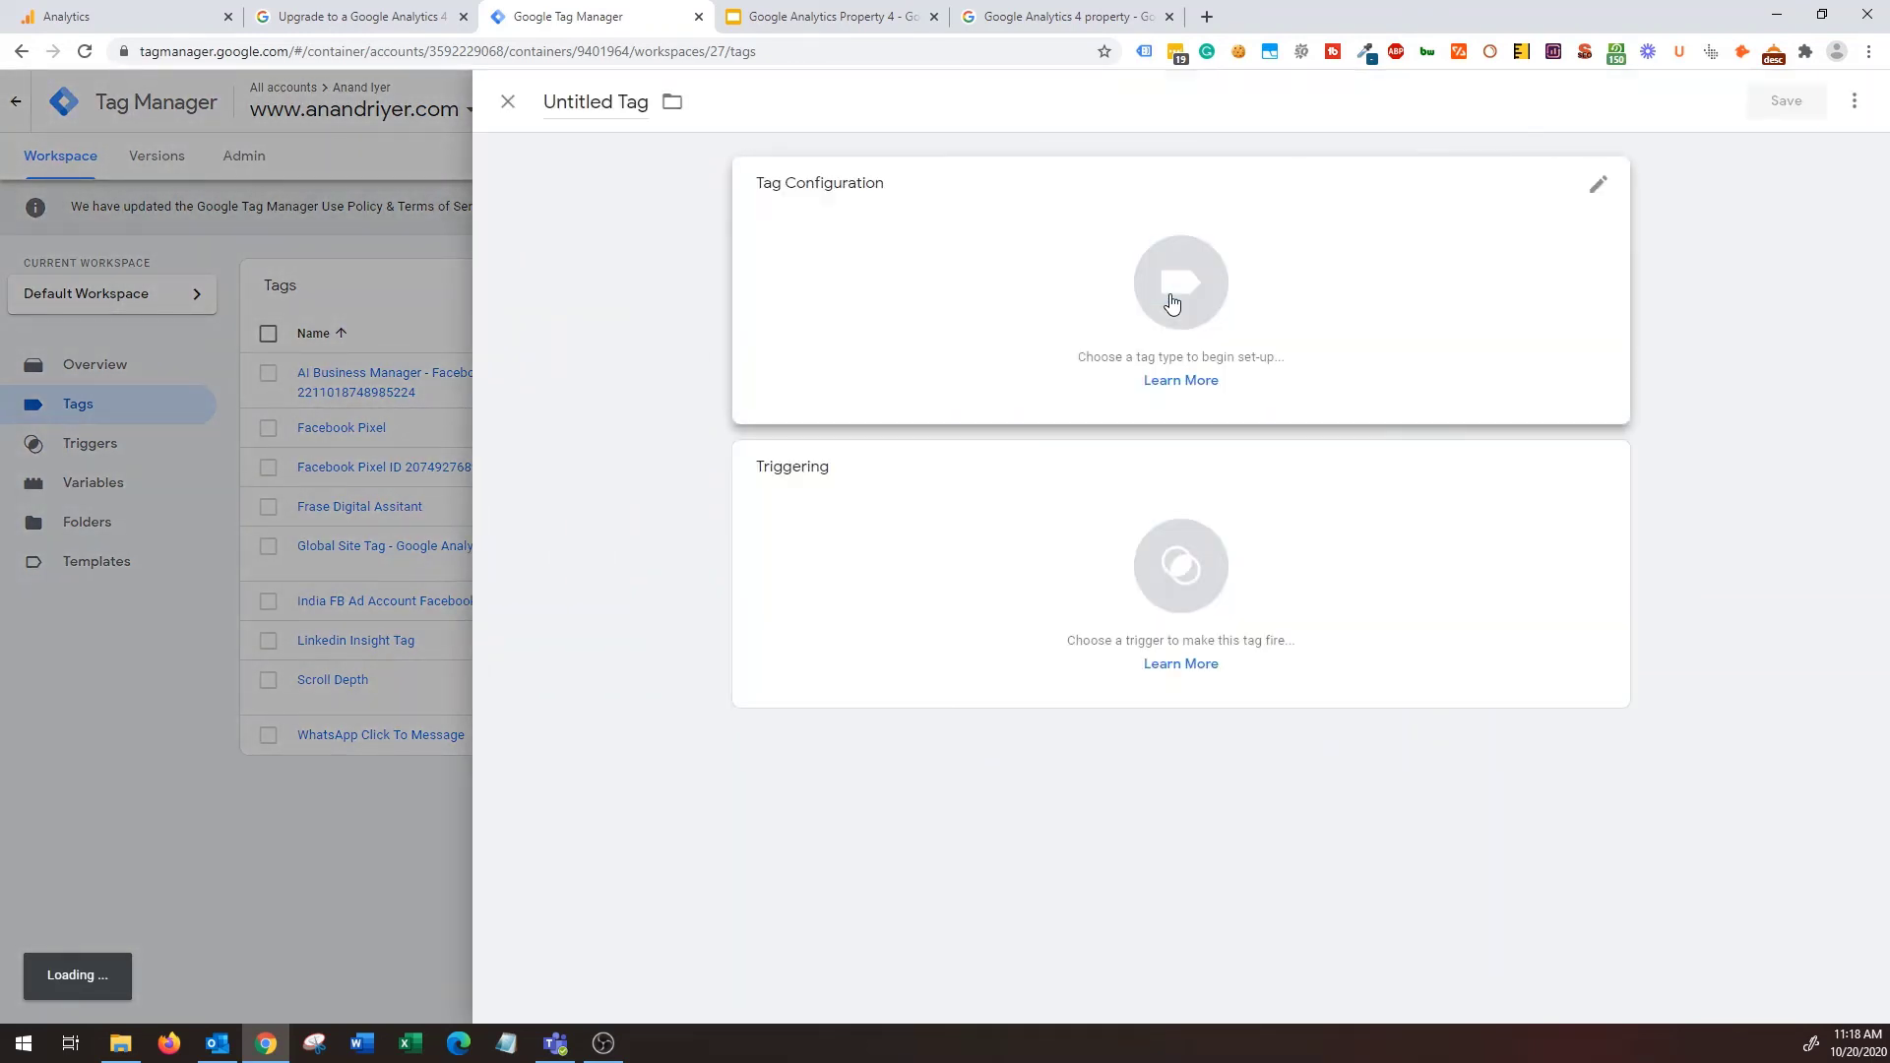
{"action": "double_click", "coordinate": [608, 102]}
{"action": "triple_click", "coordinate": [607, 102]}
{"action": "type", "text": "Go"}
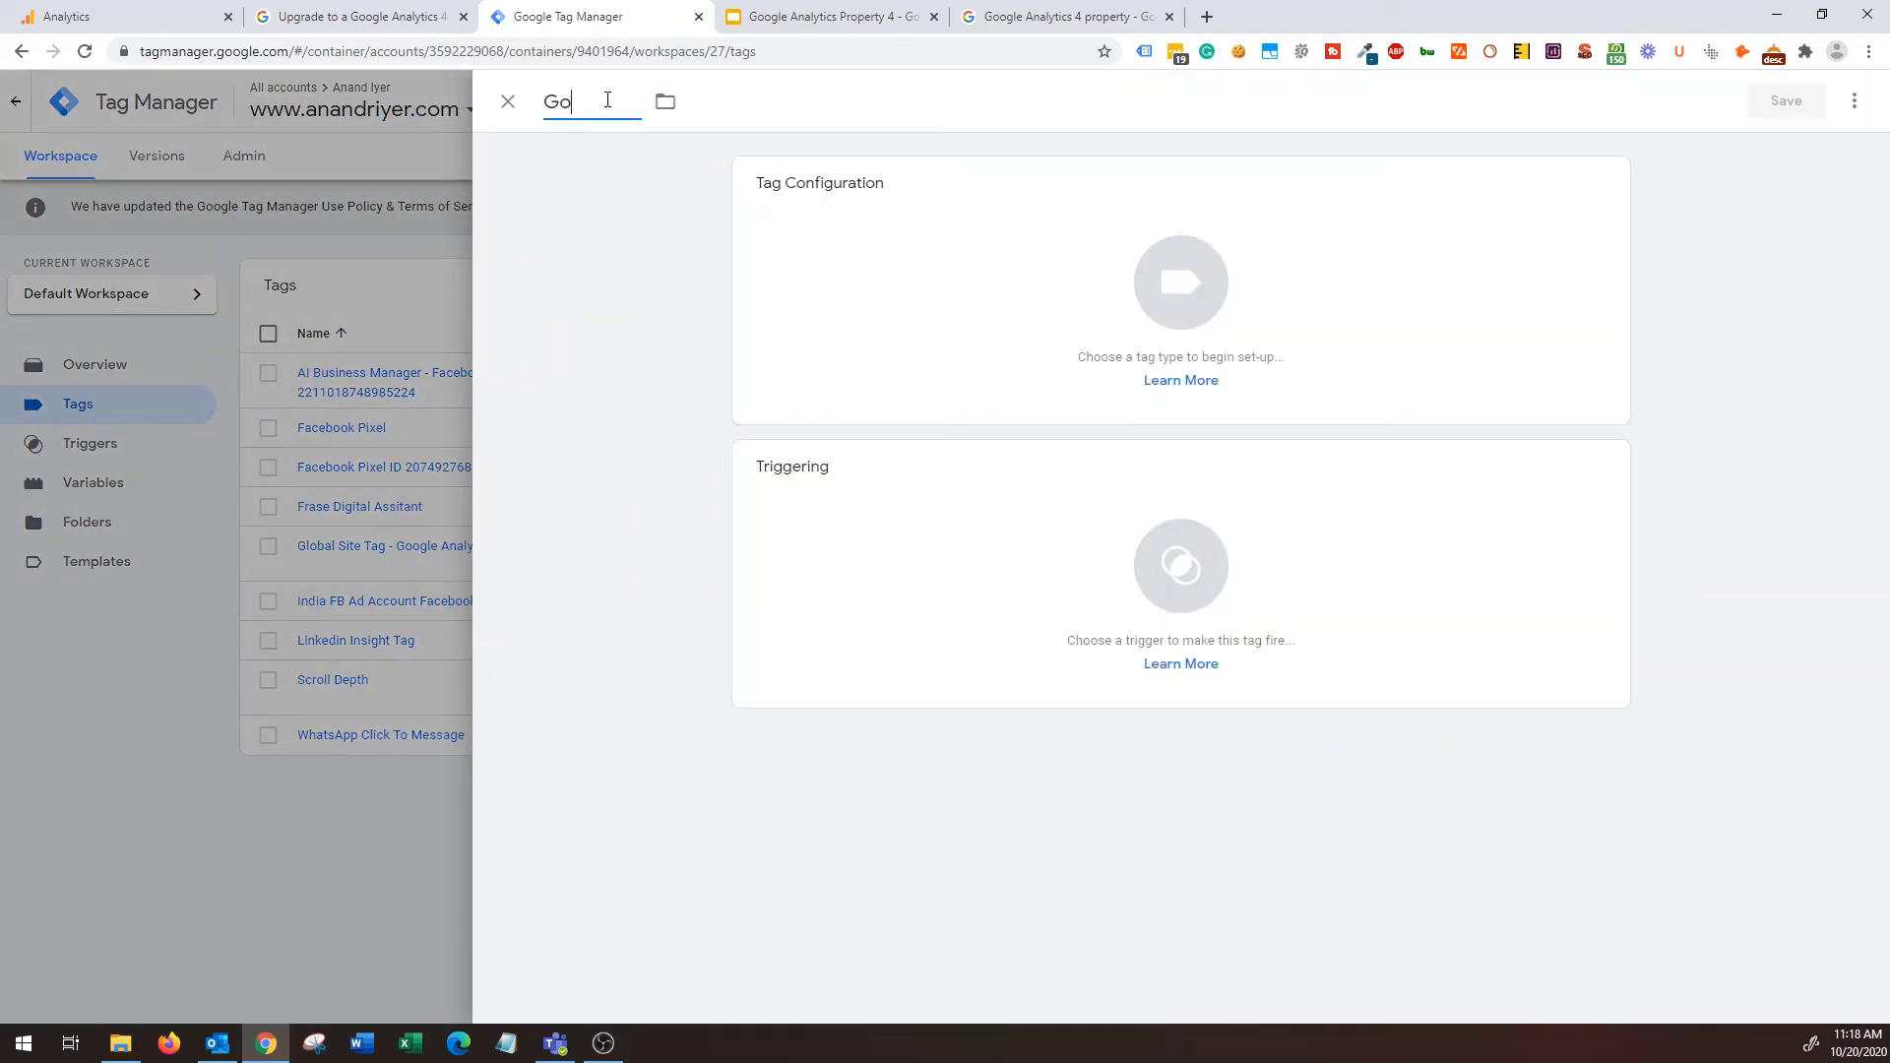
{"action": "type", "text": "ogle Analytics 4 Anand"}
{"action": "key", "text": "BackSpace"}
{"action": "key", "text": "BackSpace"}
{"action": "type", "text": "and"}
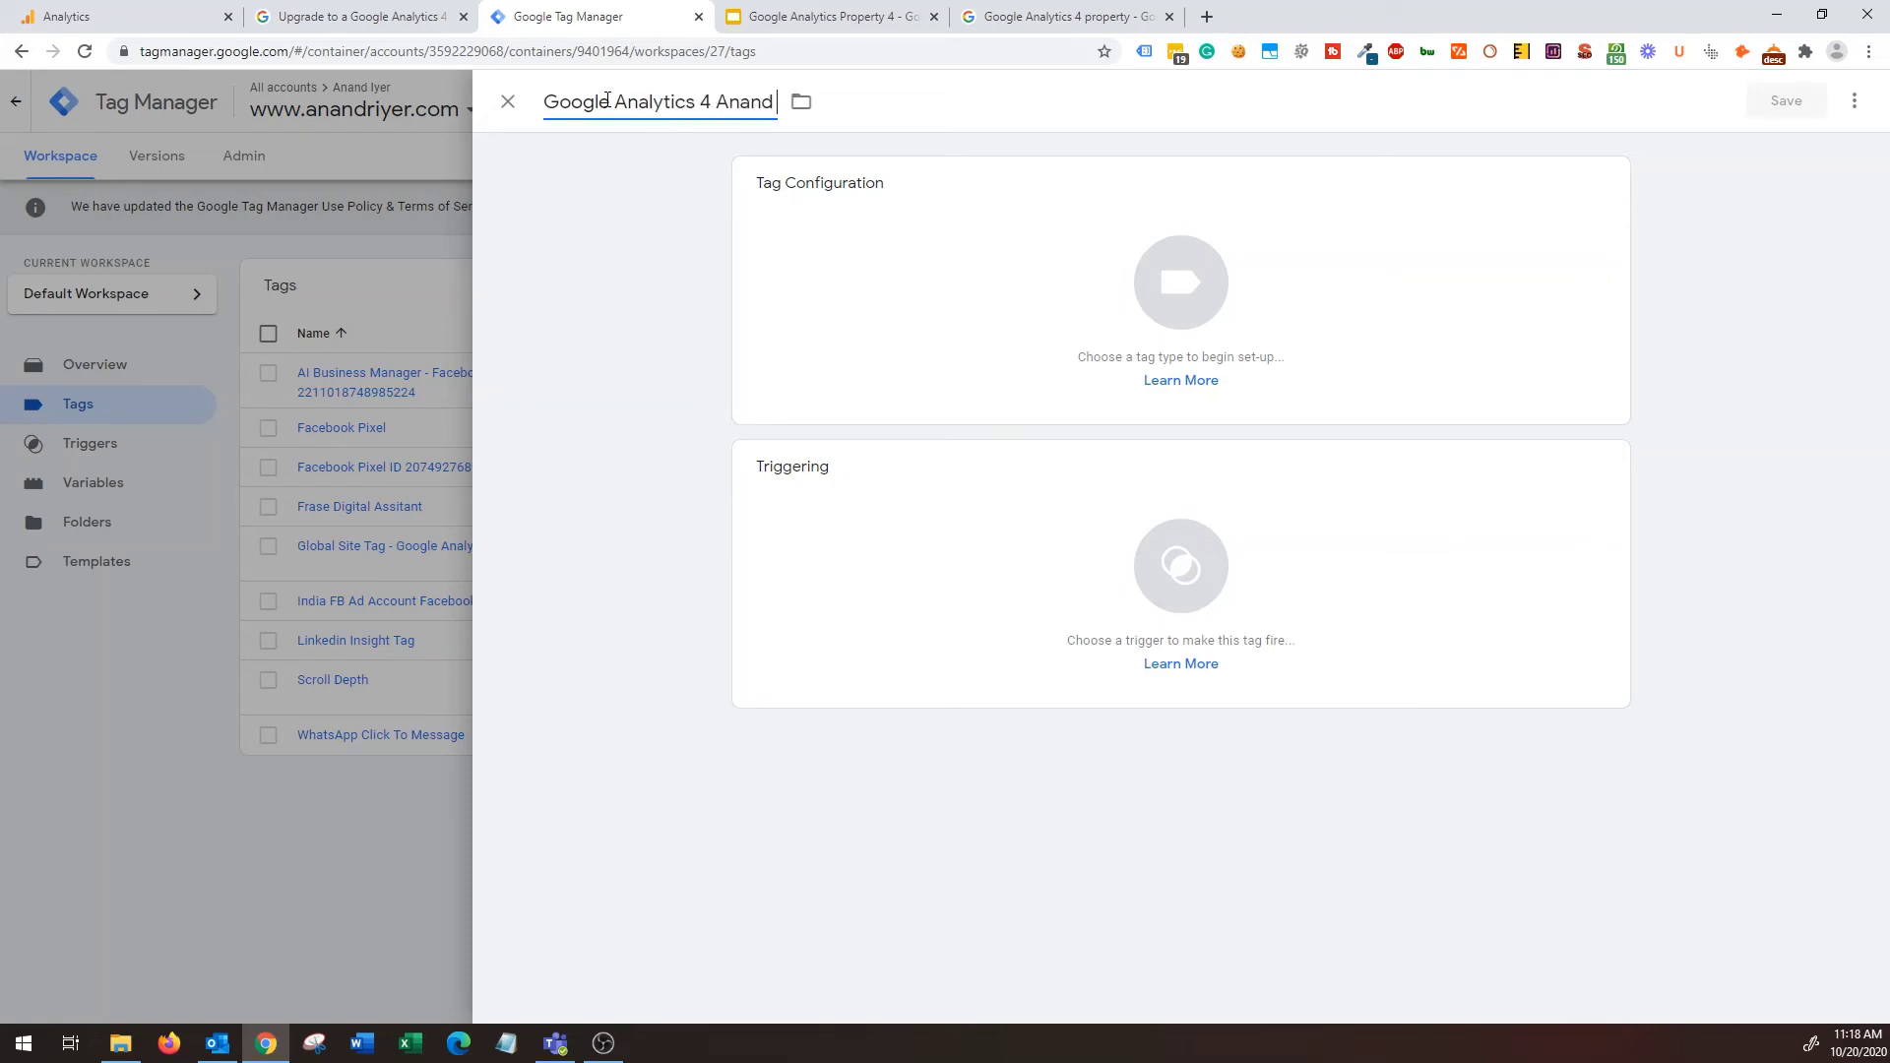
{"action": "type", "text": " Iyer Website"}
{"action": "left_click", "coordinate": [1122, 325]}
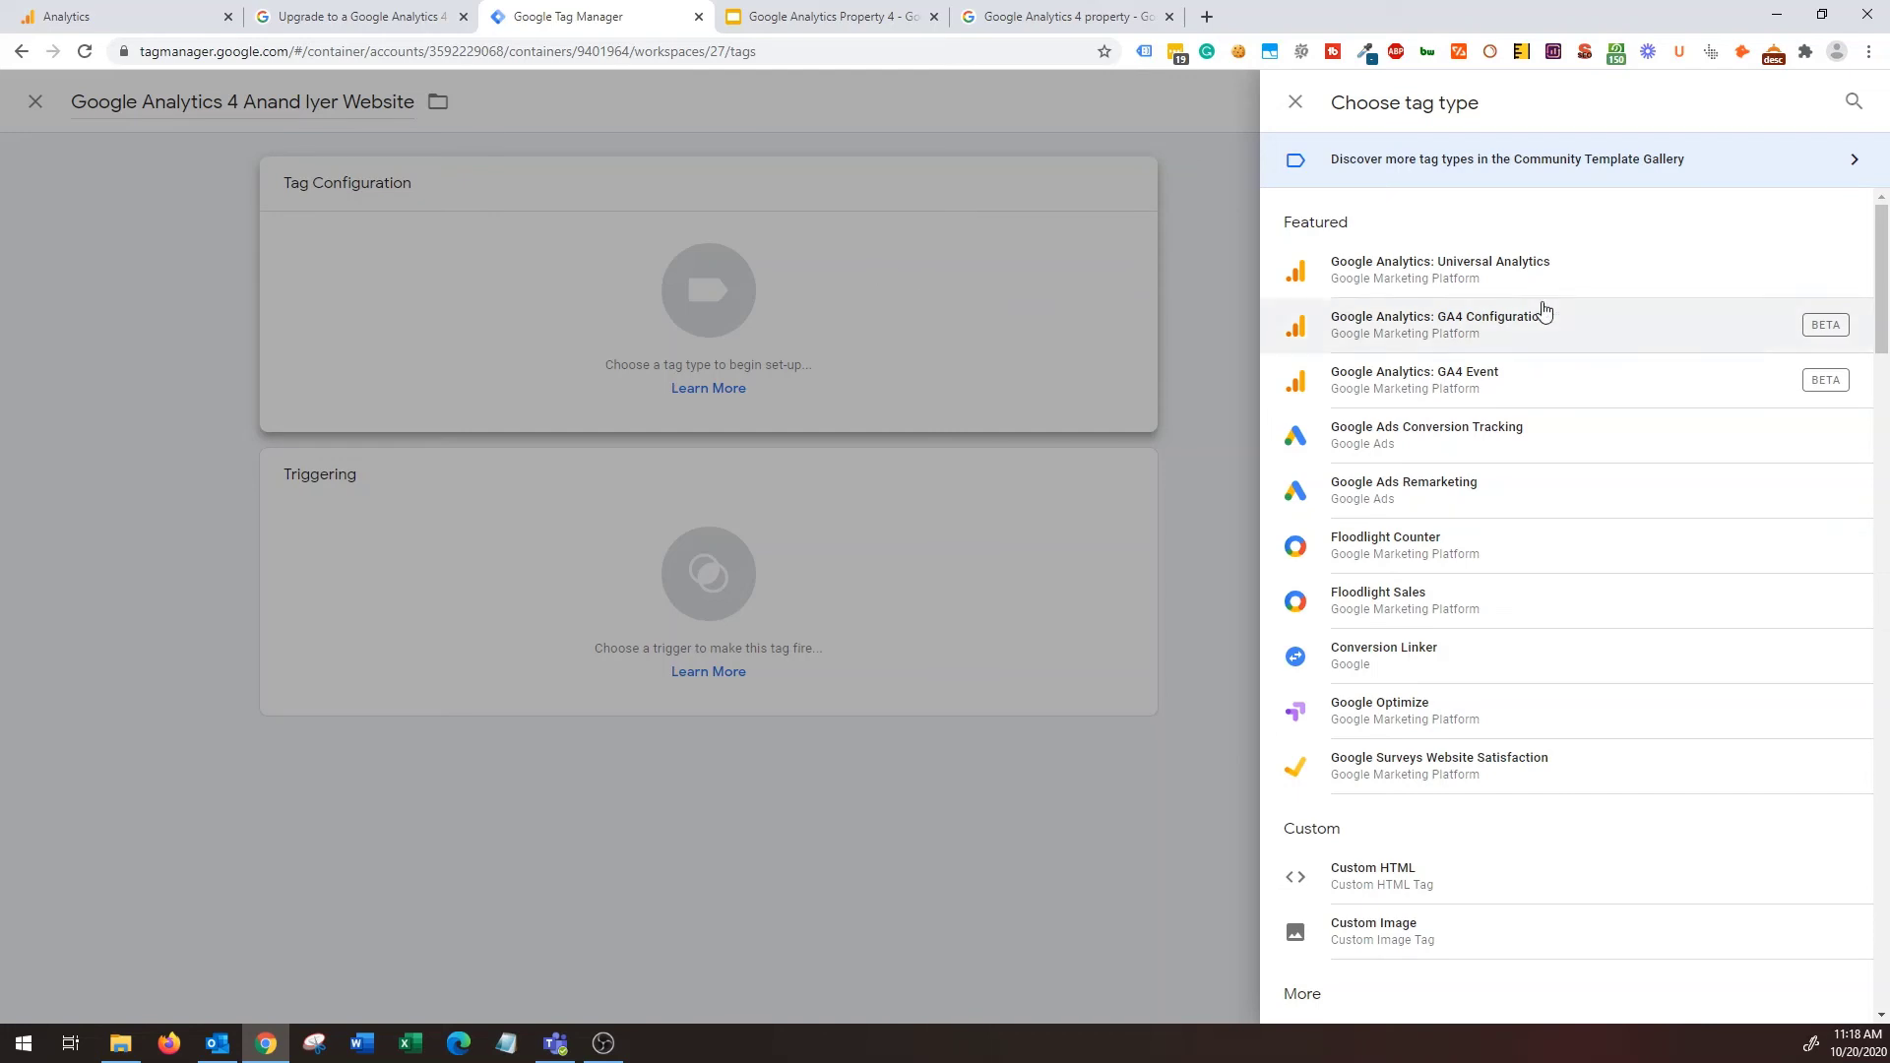
Make the tag a GA4 Configuration tag with the stream's measurement ID pasted in.
{"action": "left_click", "coordinate": [1596, 334]}
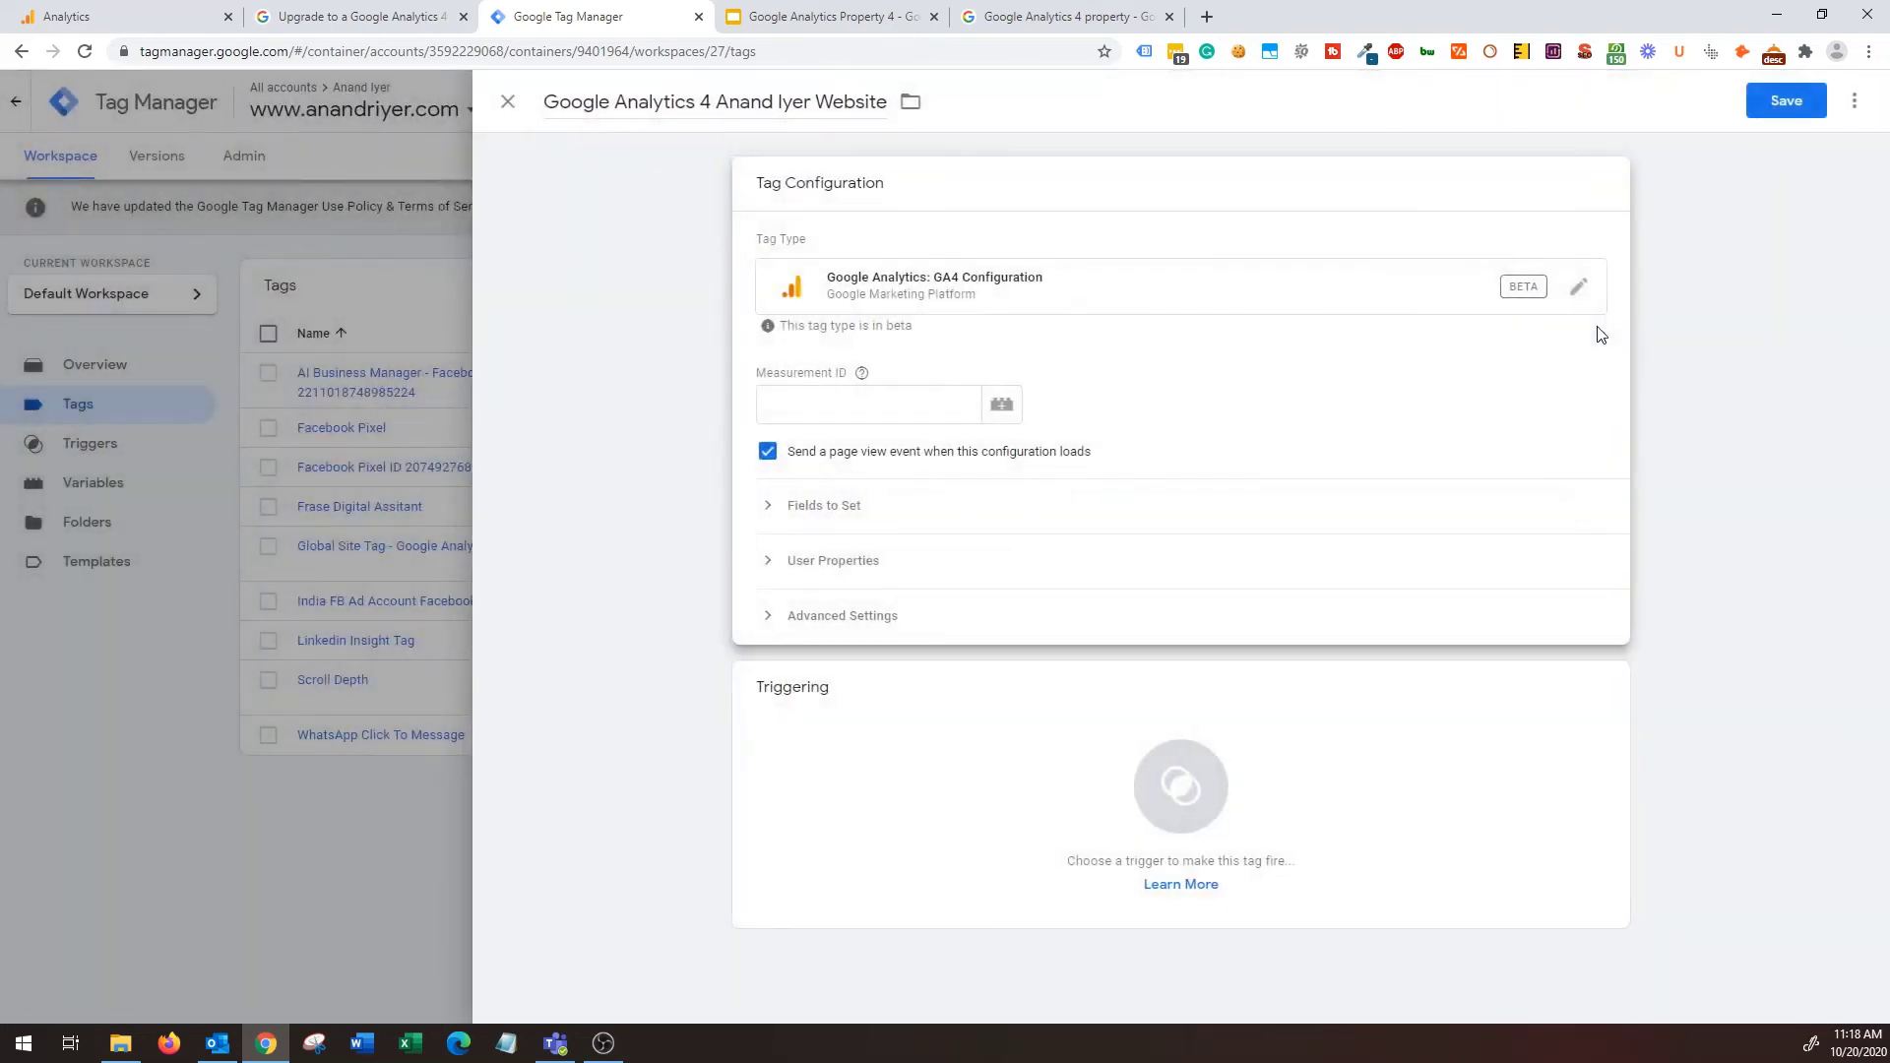
{"action": "left_click", "coordinate": [901, 417]}
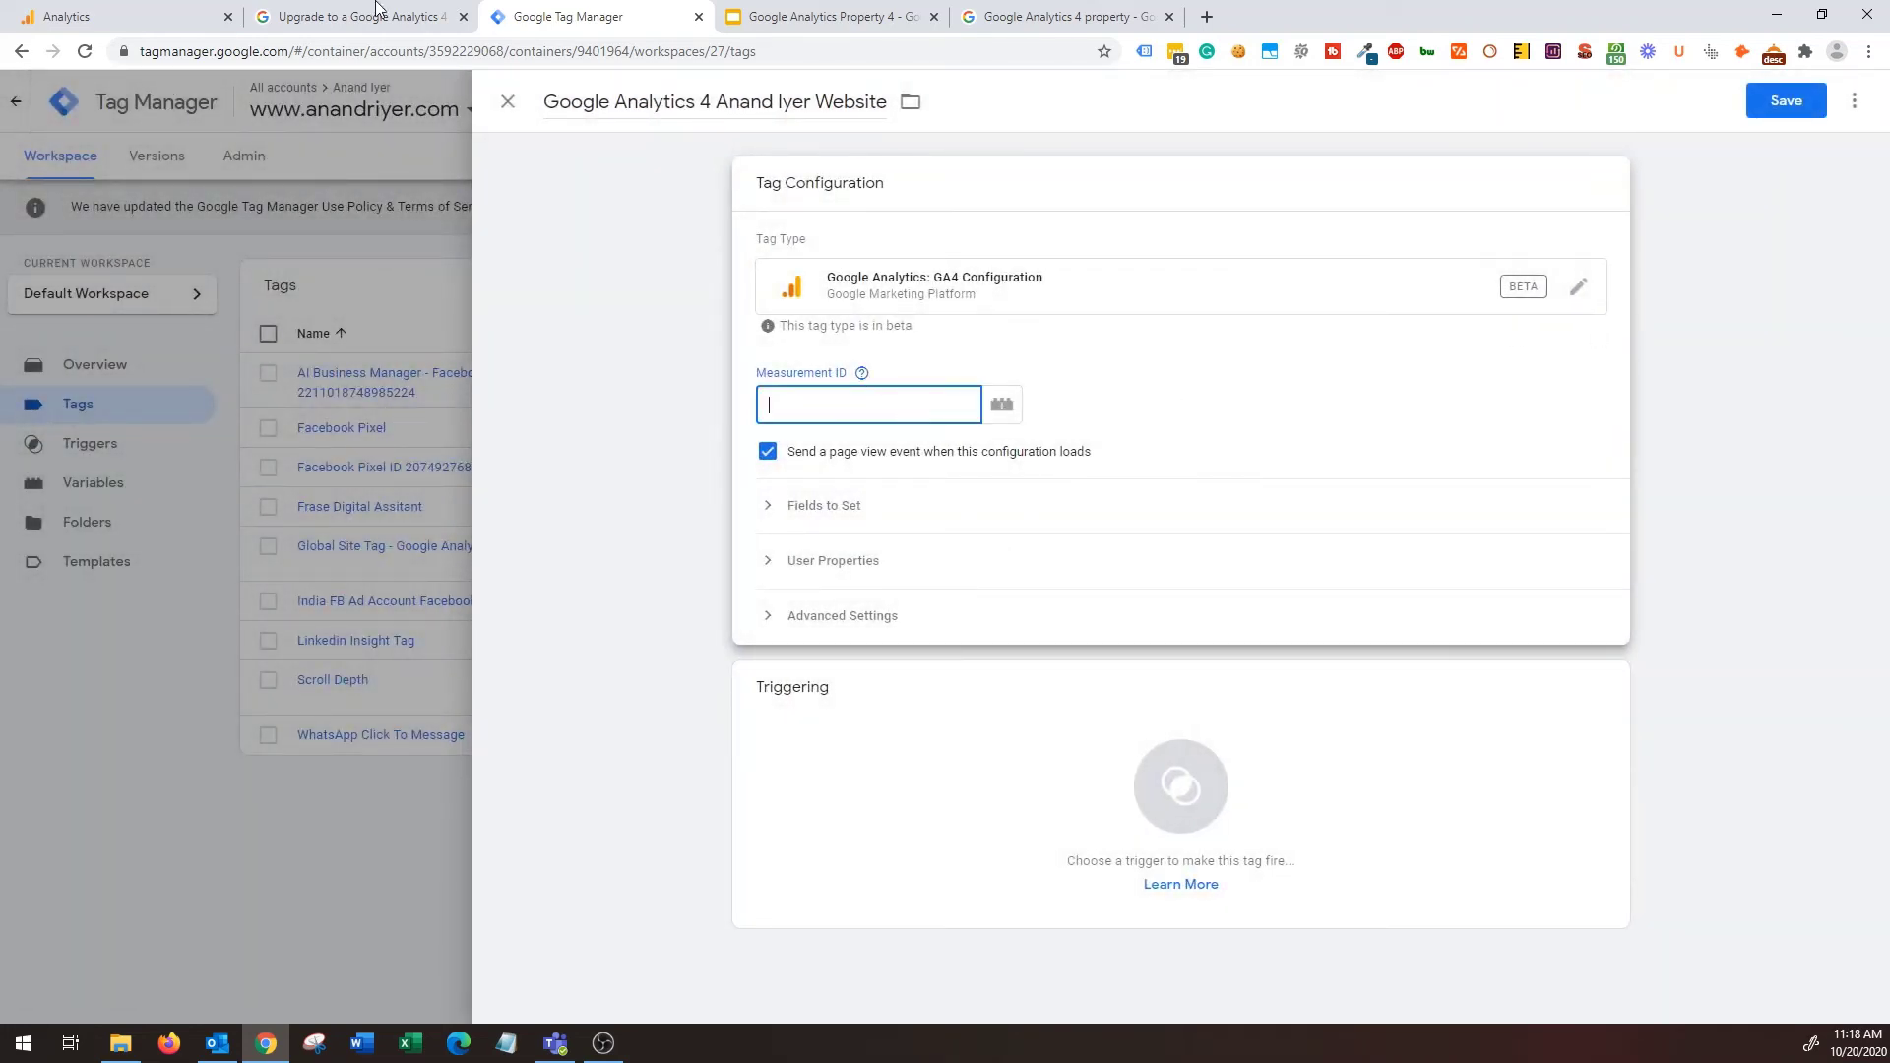
{"action": "left_click", "coordinate": [115, 14]}
{"action": "left_click", "coordinate": [1461, 220]}
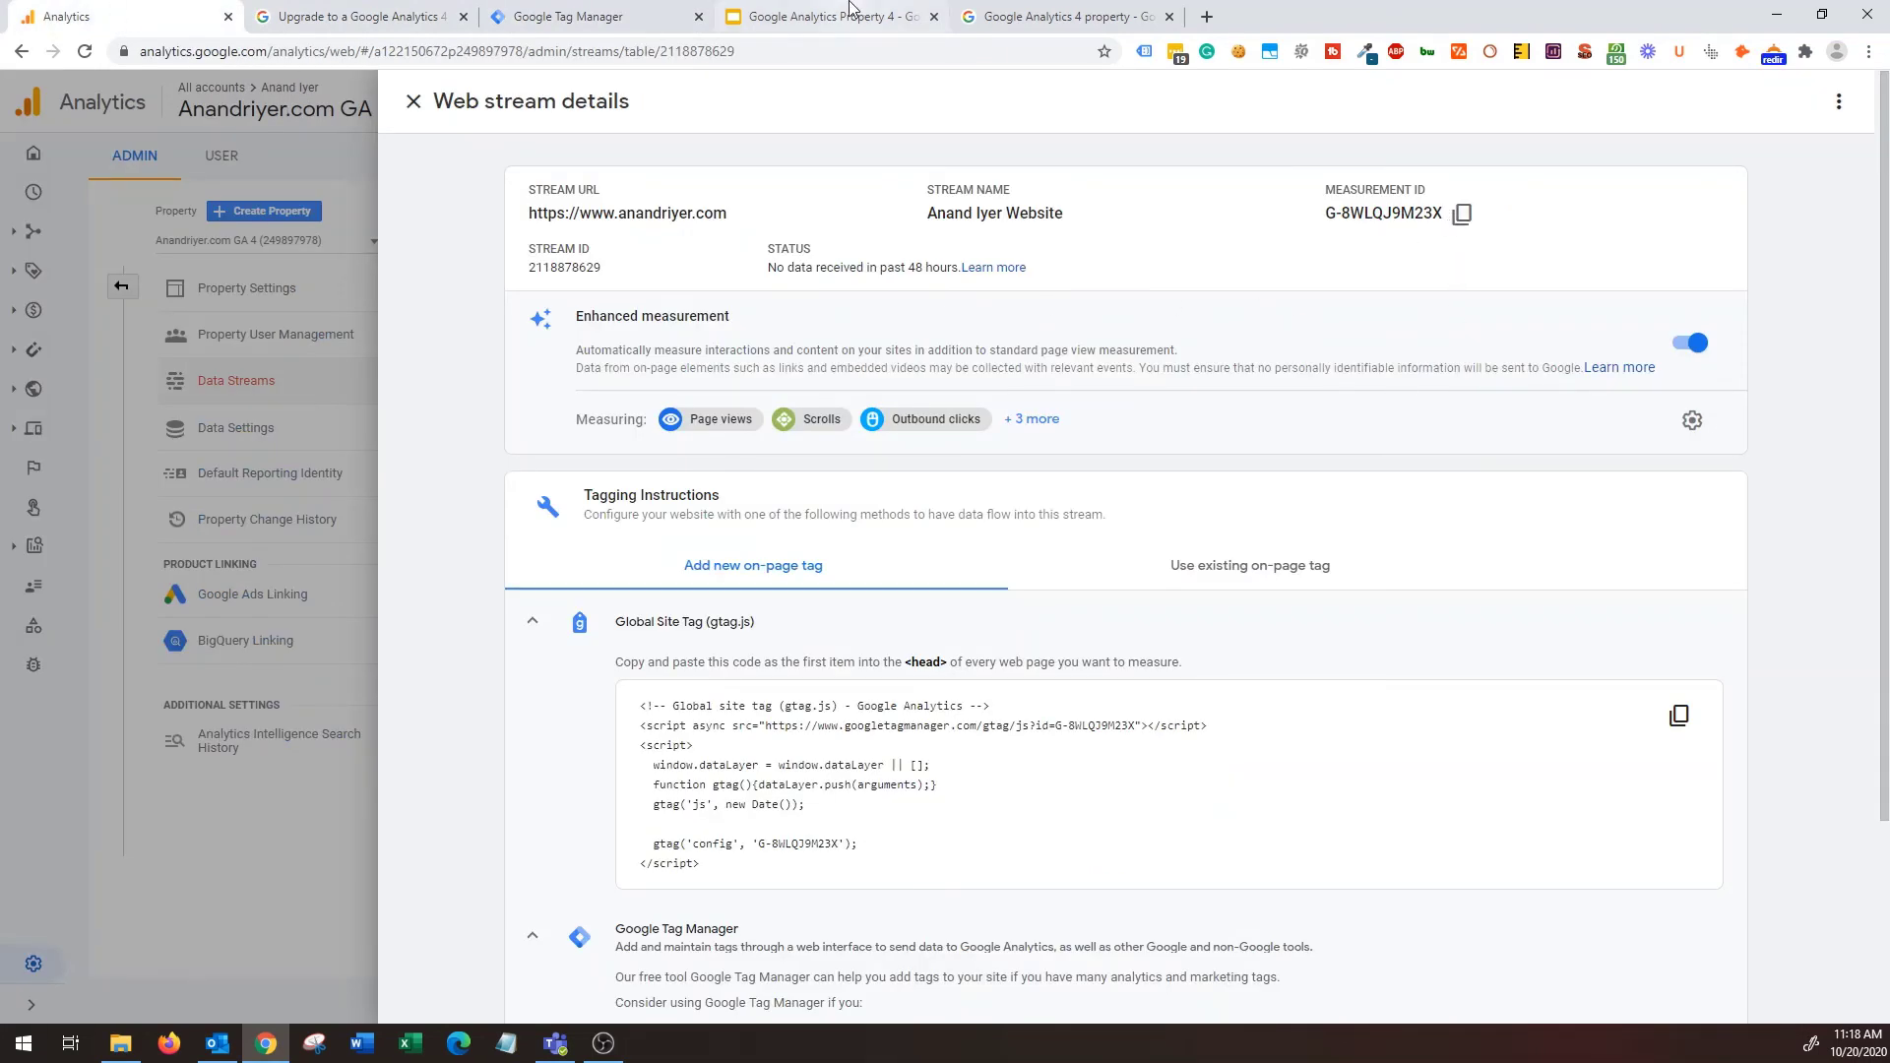
{"action": "left_click", "coordinate": [568, 16]}
{"action": "key", "text": "ctrl+v"}
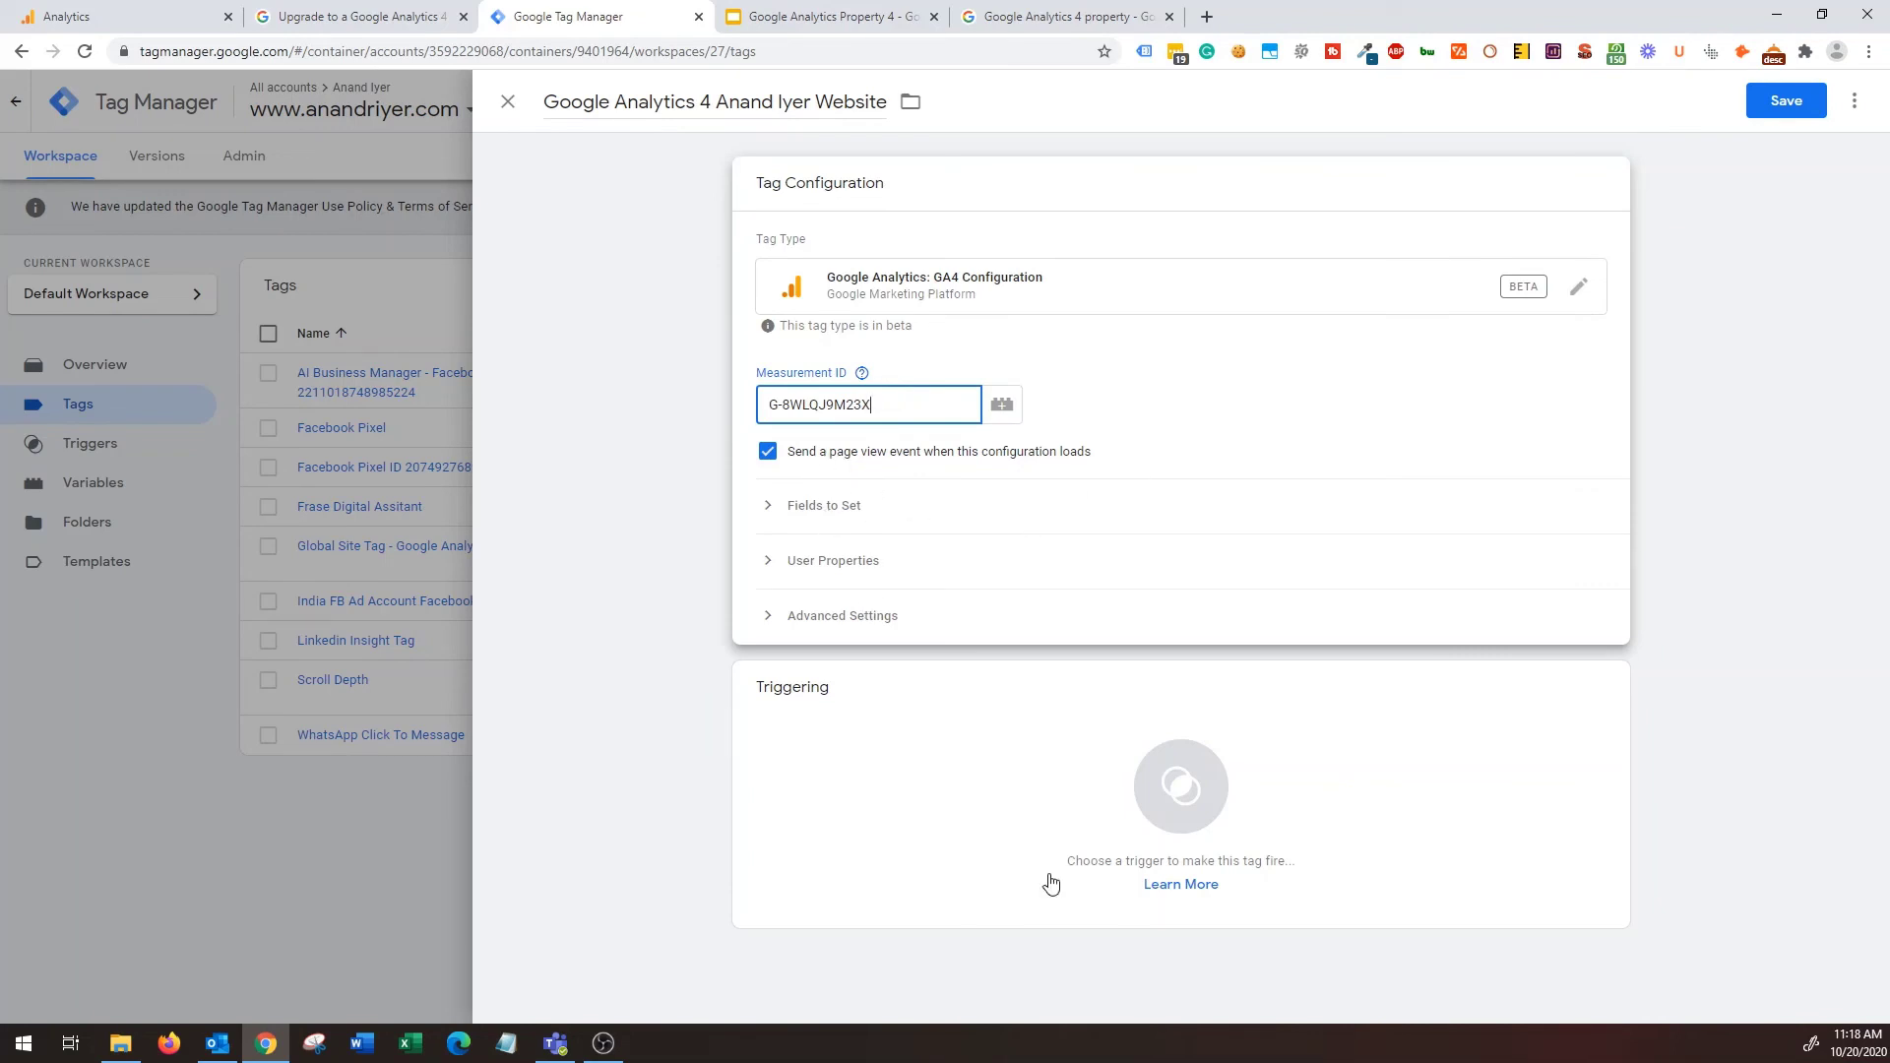
Set the tag to fire on All Pages and save it.
{"action": "left_click", "coordinate": [1141, 775]}
{"action": "left_click", "coordinate": [1140, 775]}
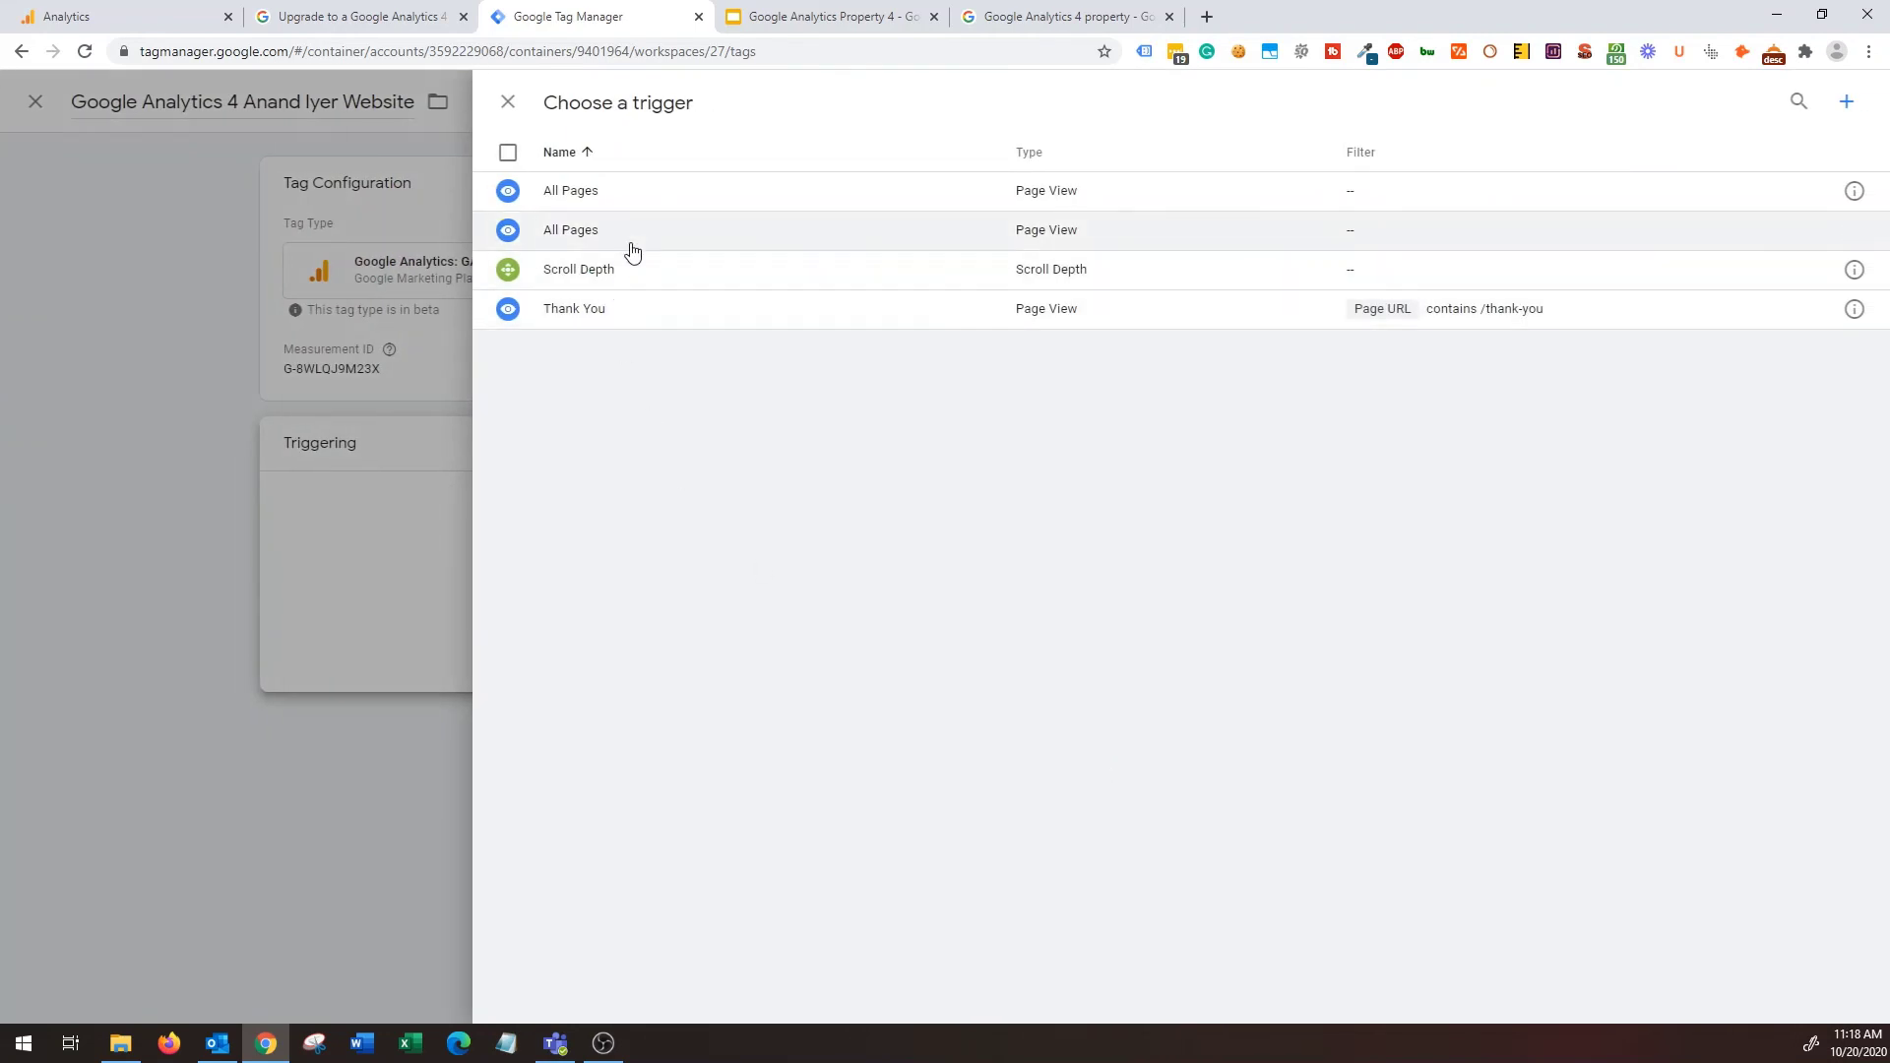
{"action": "left_click", "coordinate": [622, 192]}
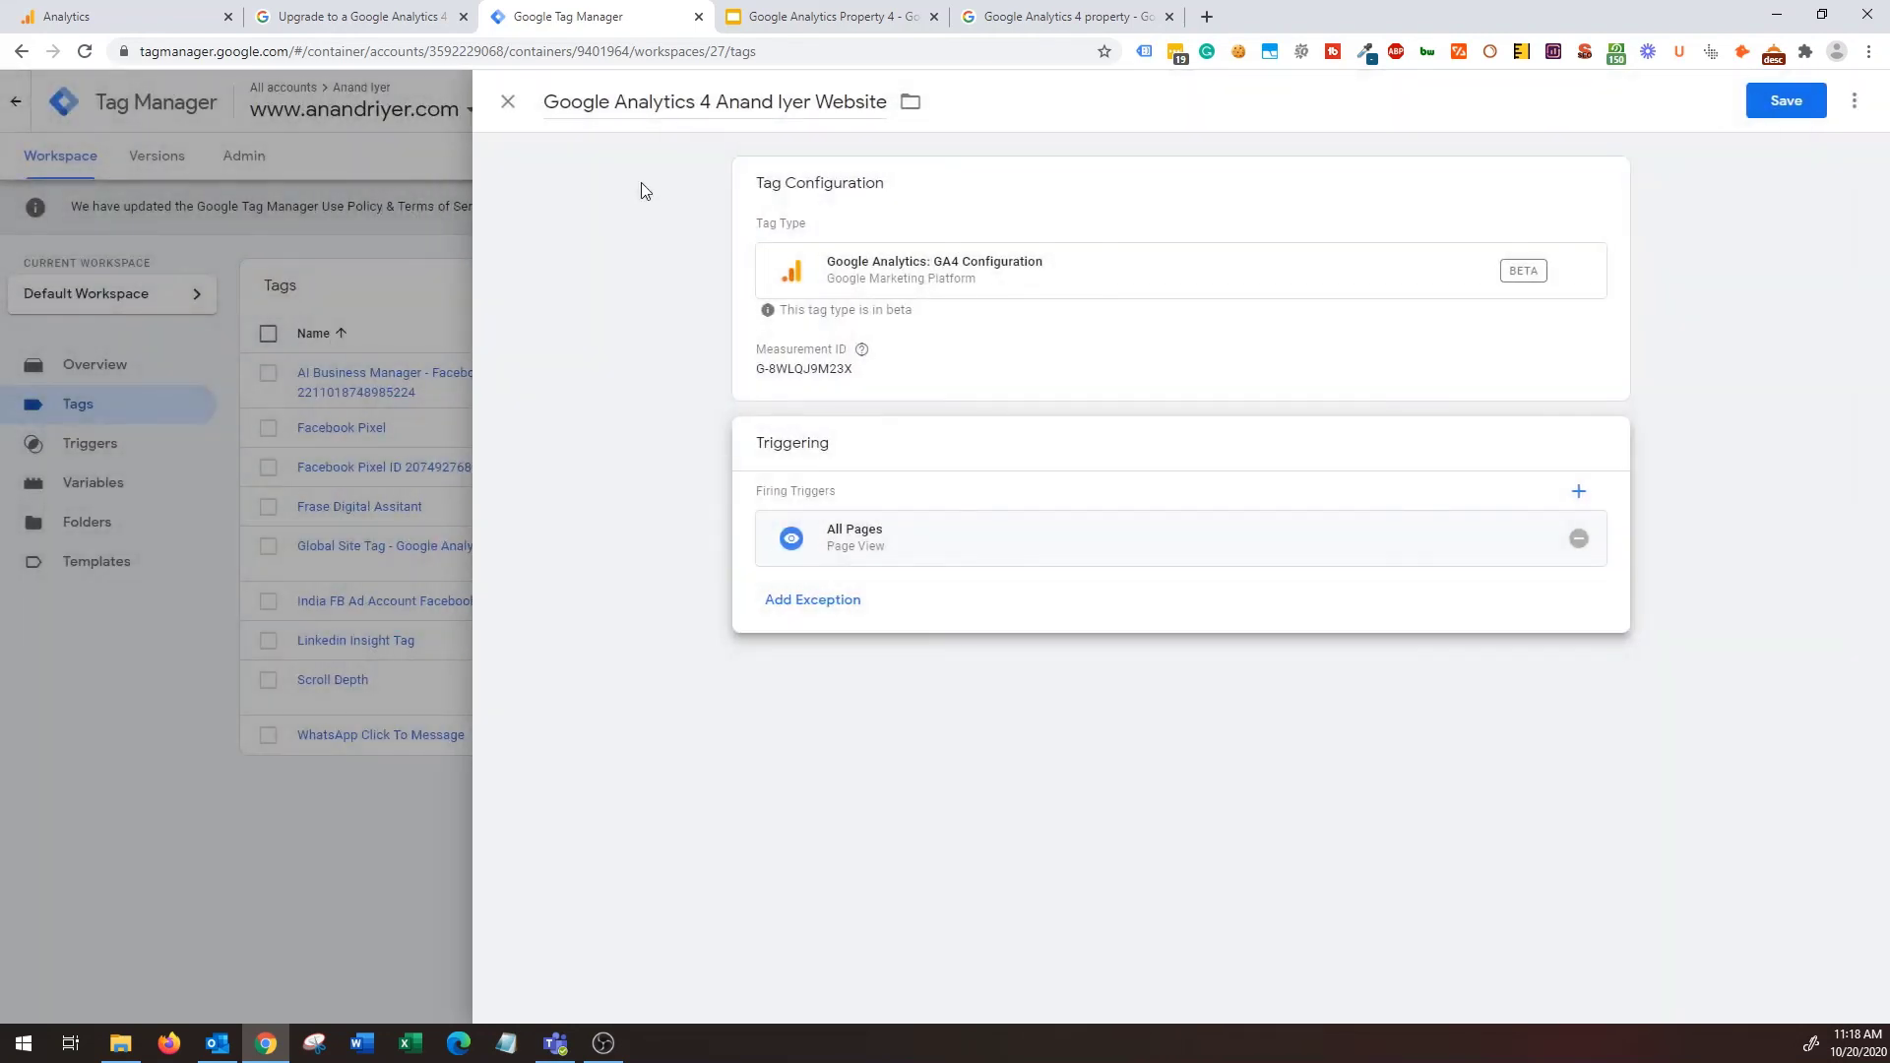
{"action": "left_click", "coordinate": [1774, 102]}
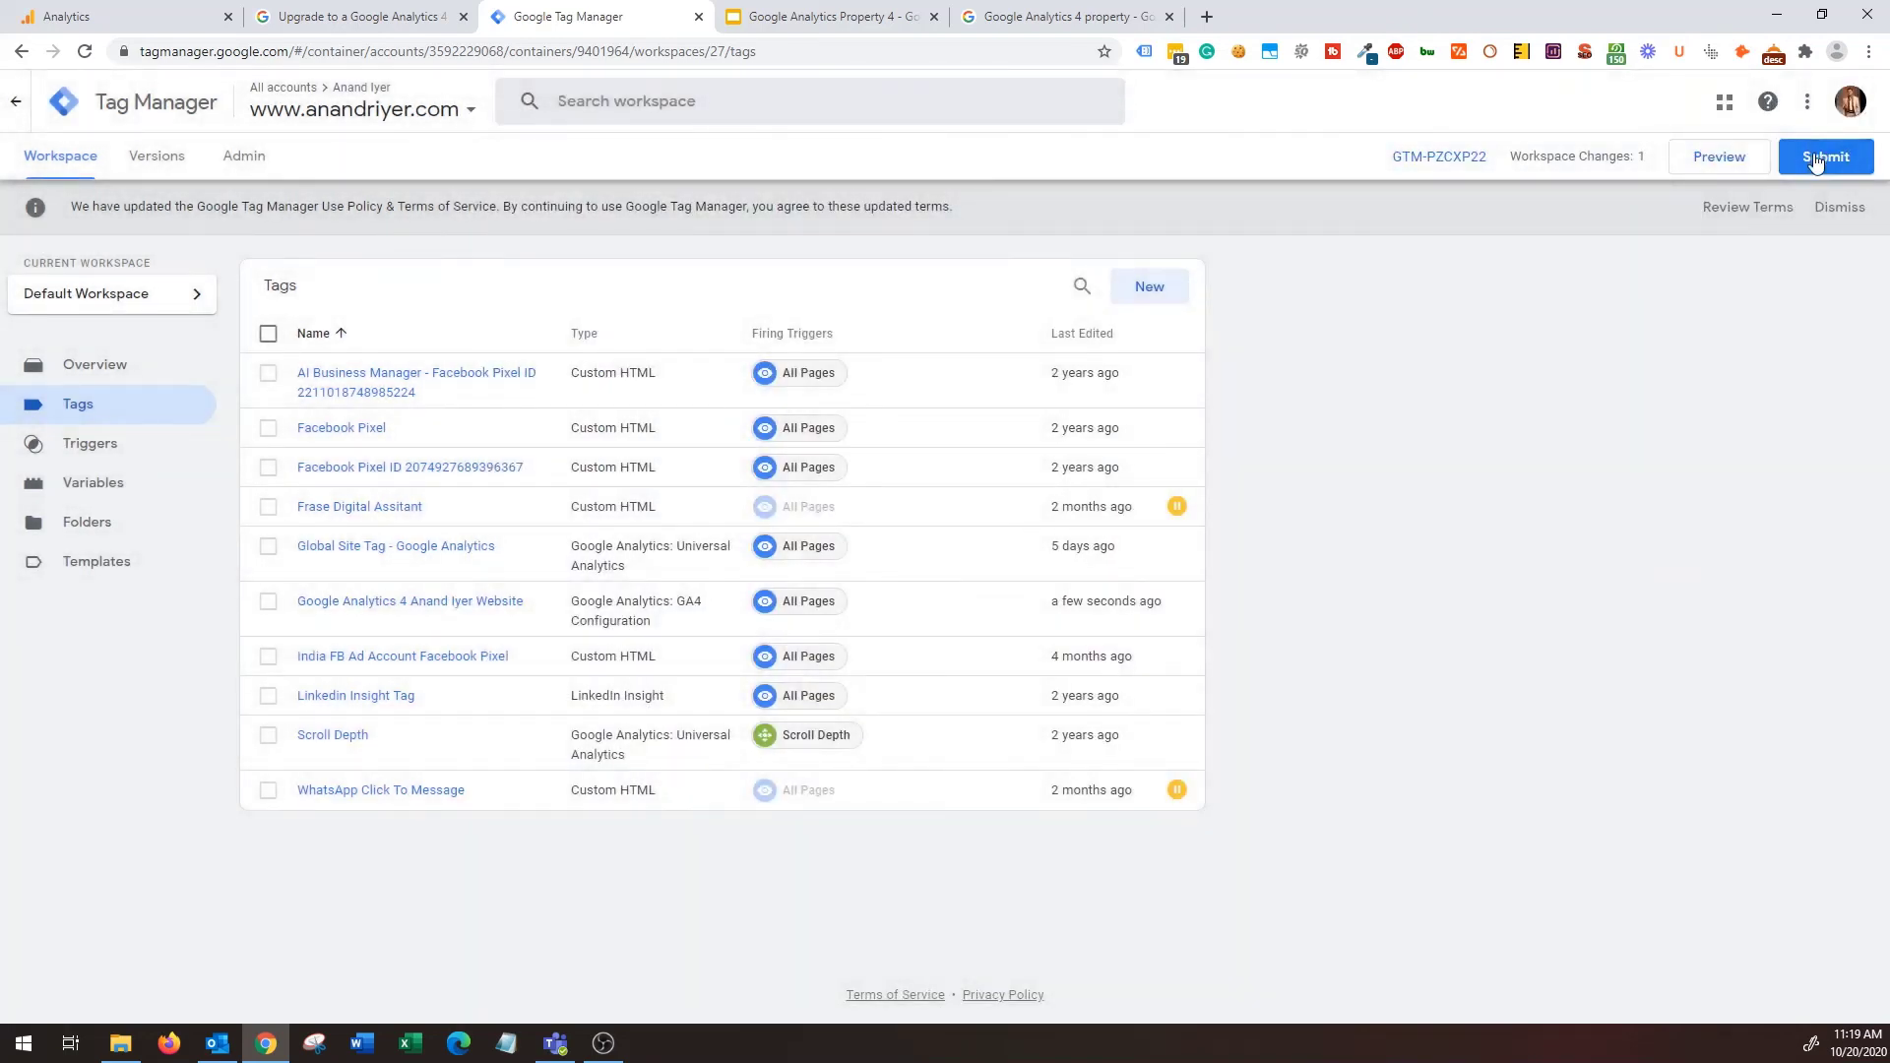
Submit and publish the workspace changes live as Version 20.
{"action": "left_click", "coordinate": [1735, 169]}
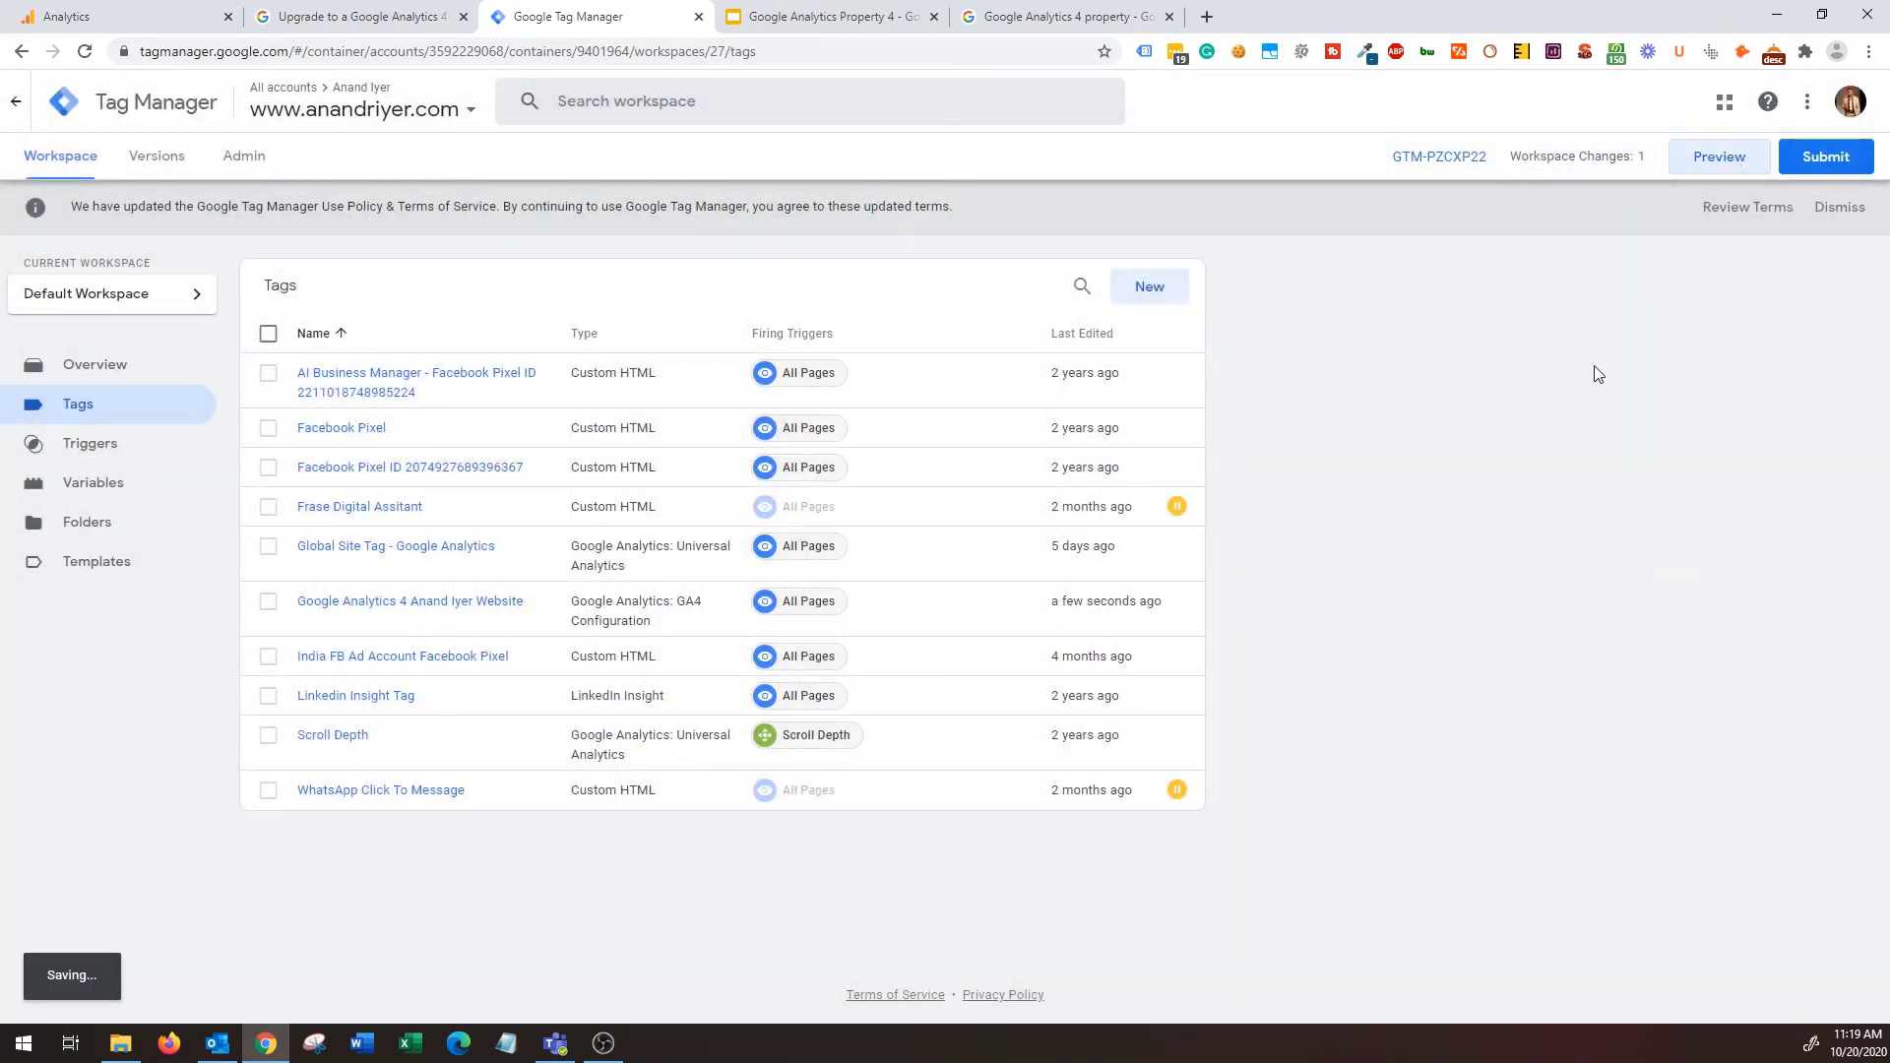
{"action": "key", "text": "ctrl+shift+Tab"}
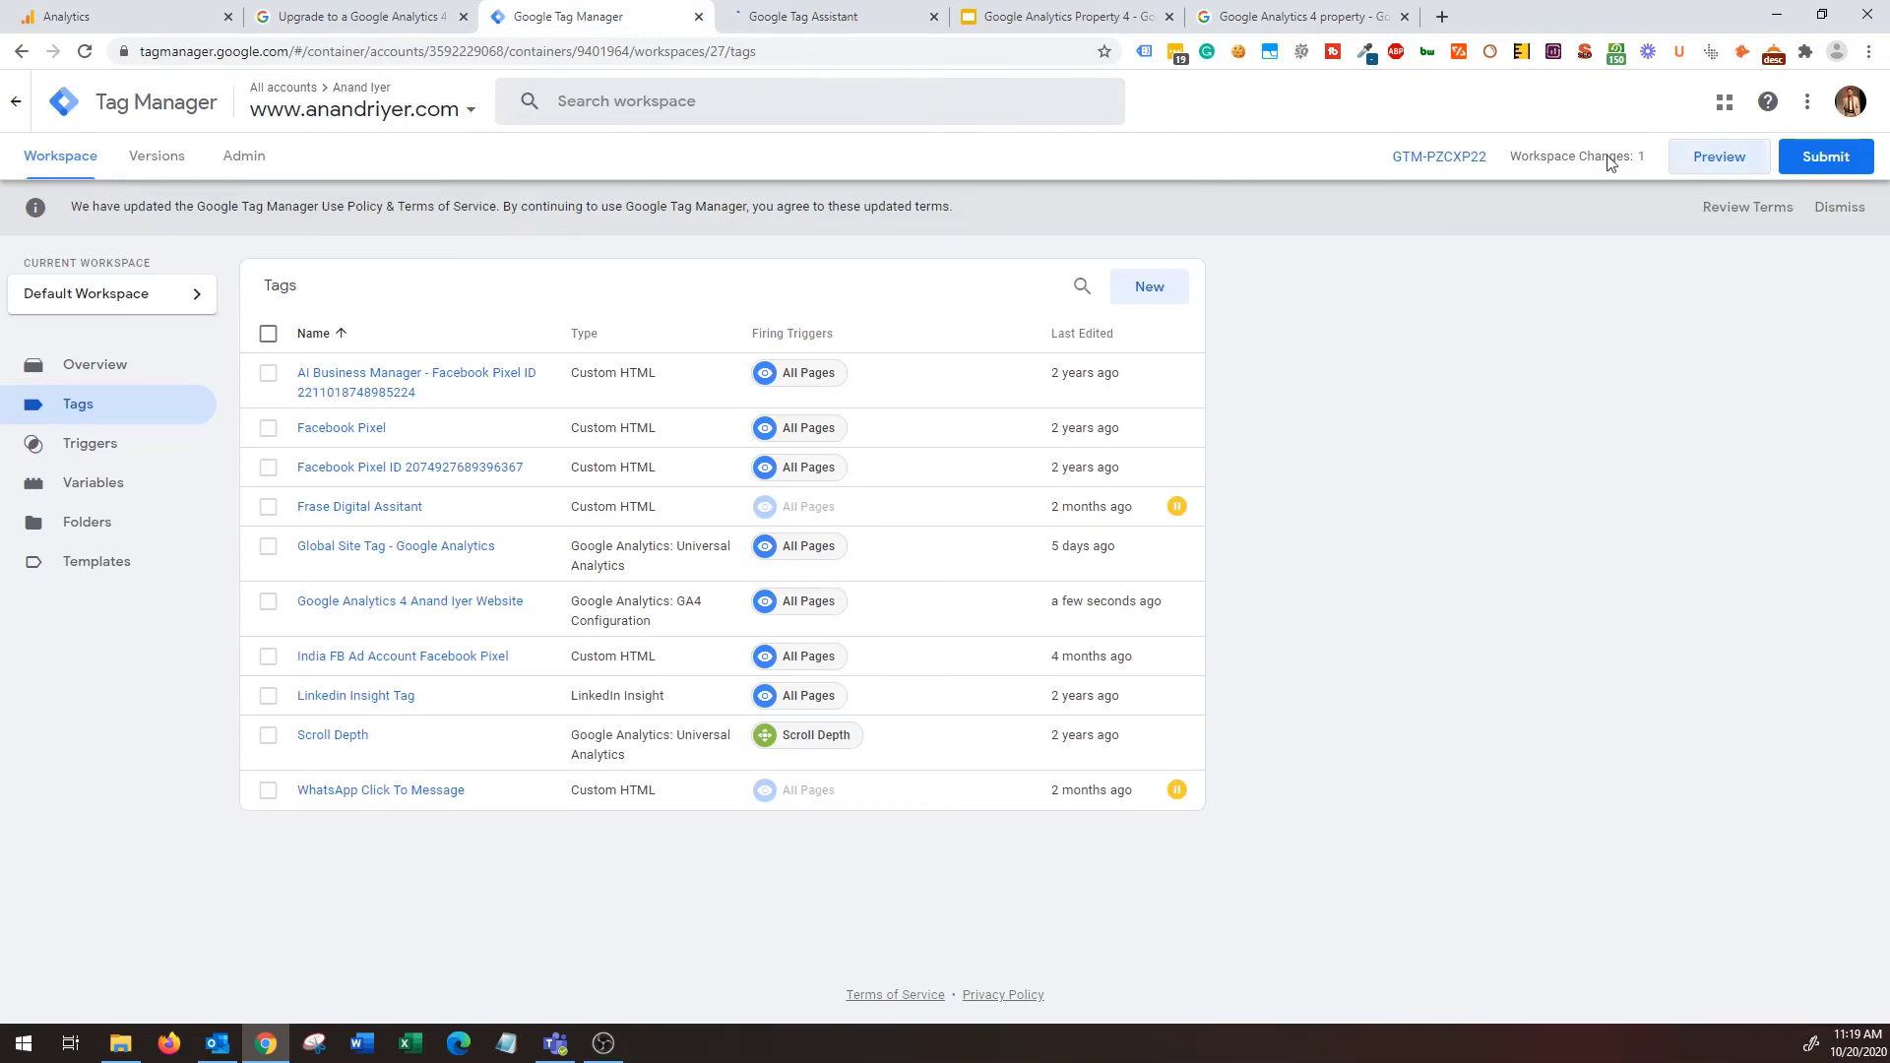
{"action": "left_click", "coordinate": [1826, 159]}
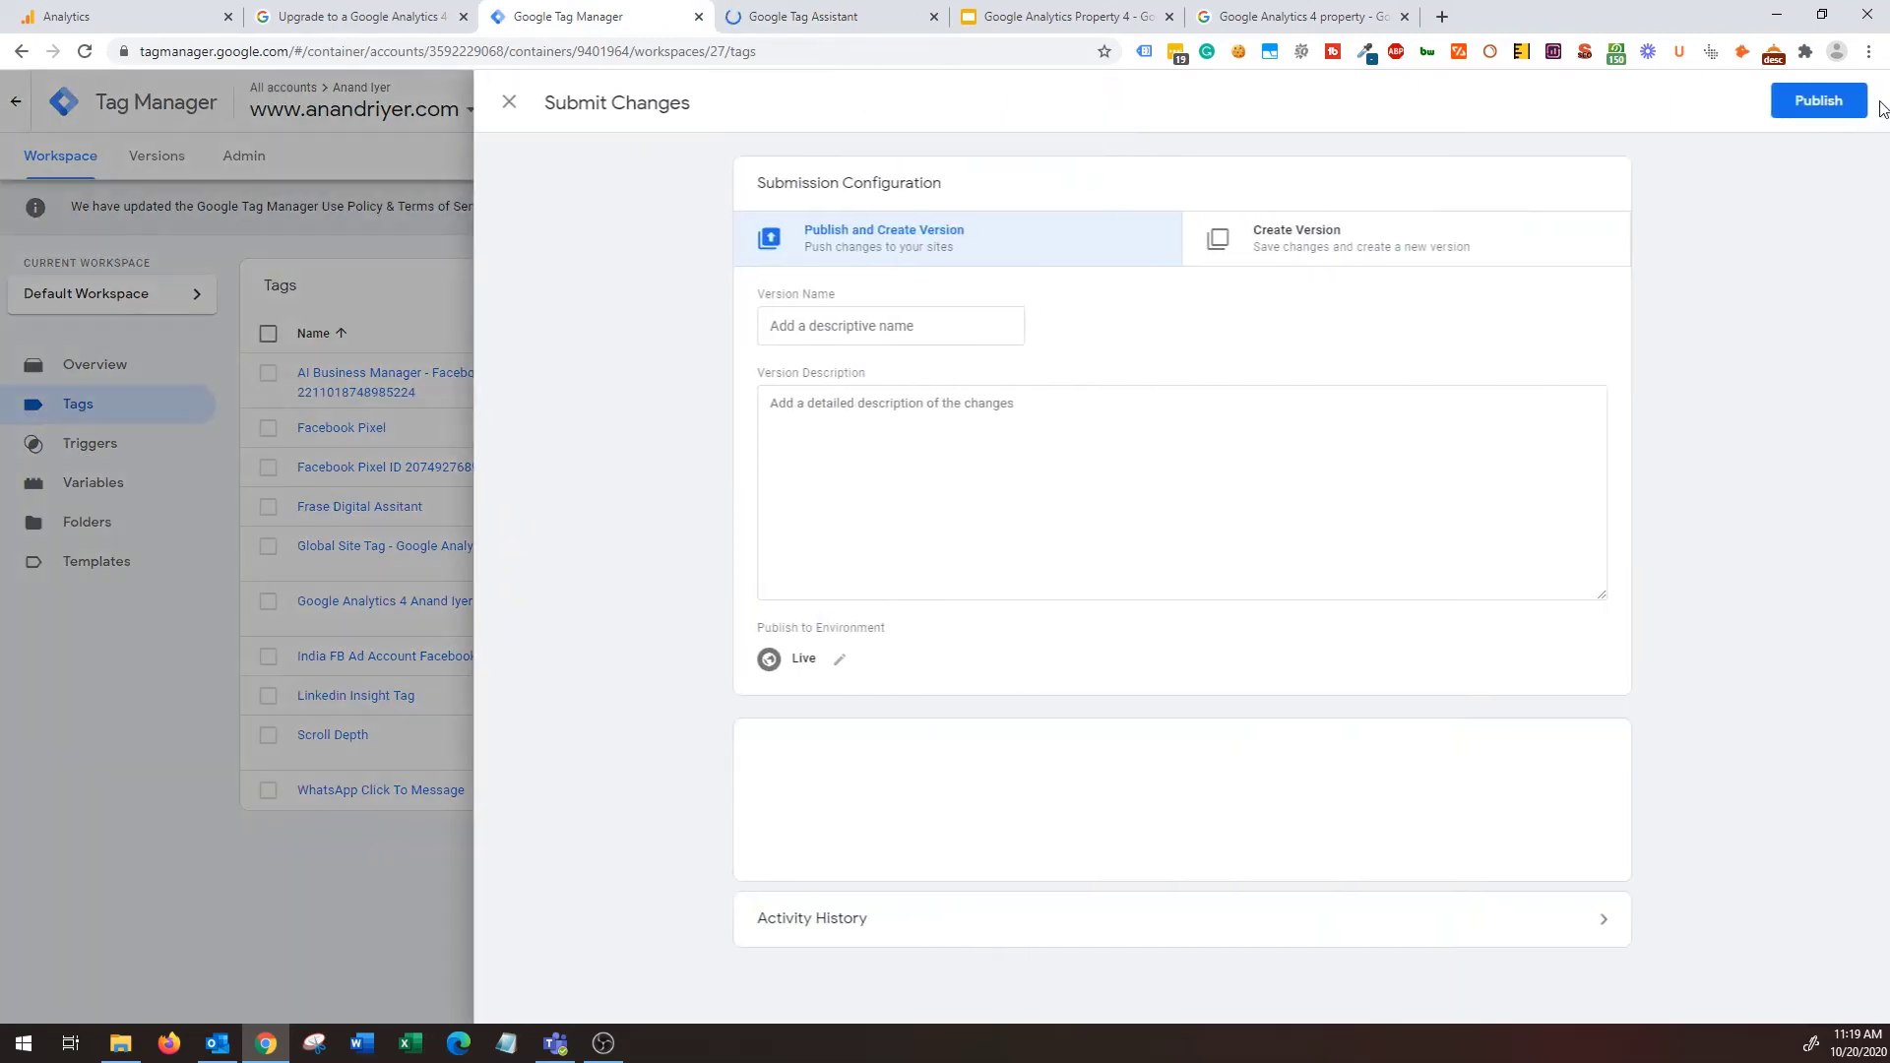
{"action": "left_click", "coordinate": [1829, 102]}
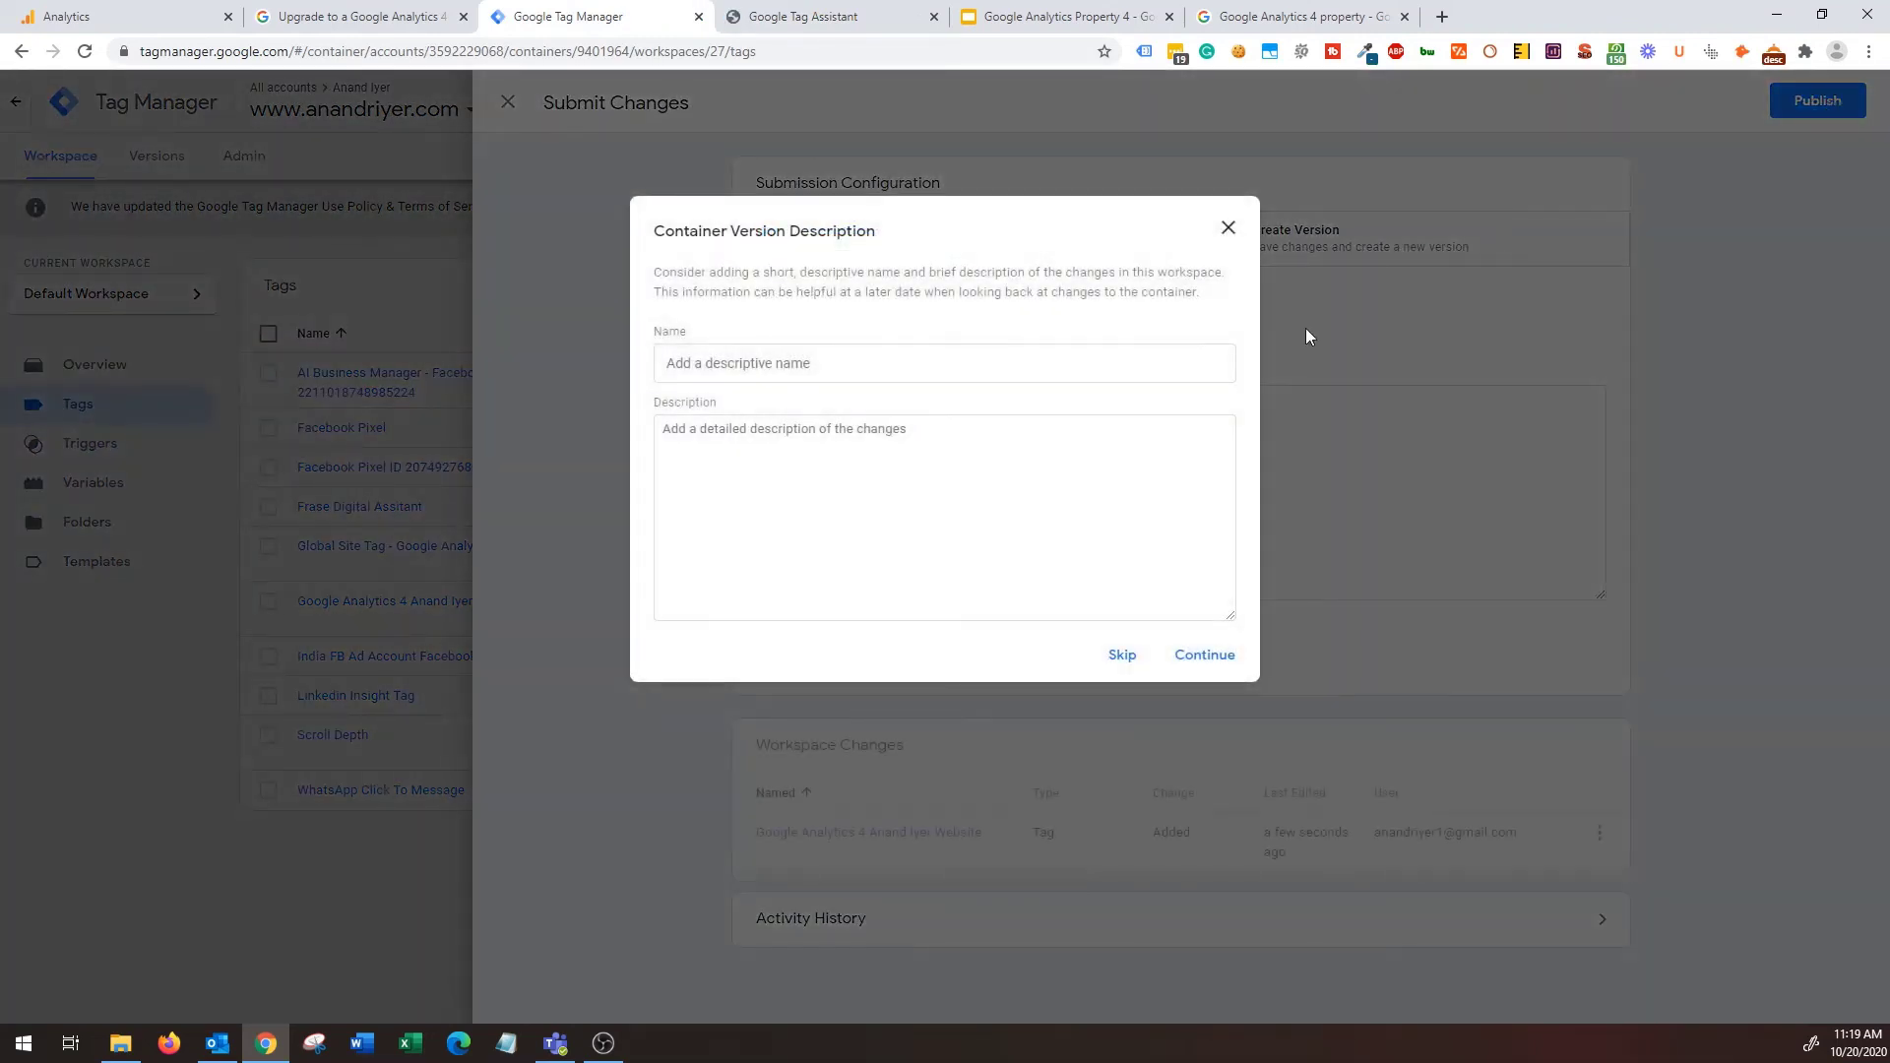
{"action": "left_click", "coordinate": [1203, 653]}
Close Tag Assistant, check the workspace tags list, and return to the Analytics web stream.
{"action": "left_click", "coordinate": [934, 17]}
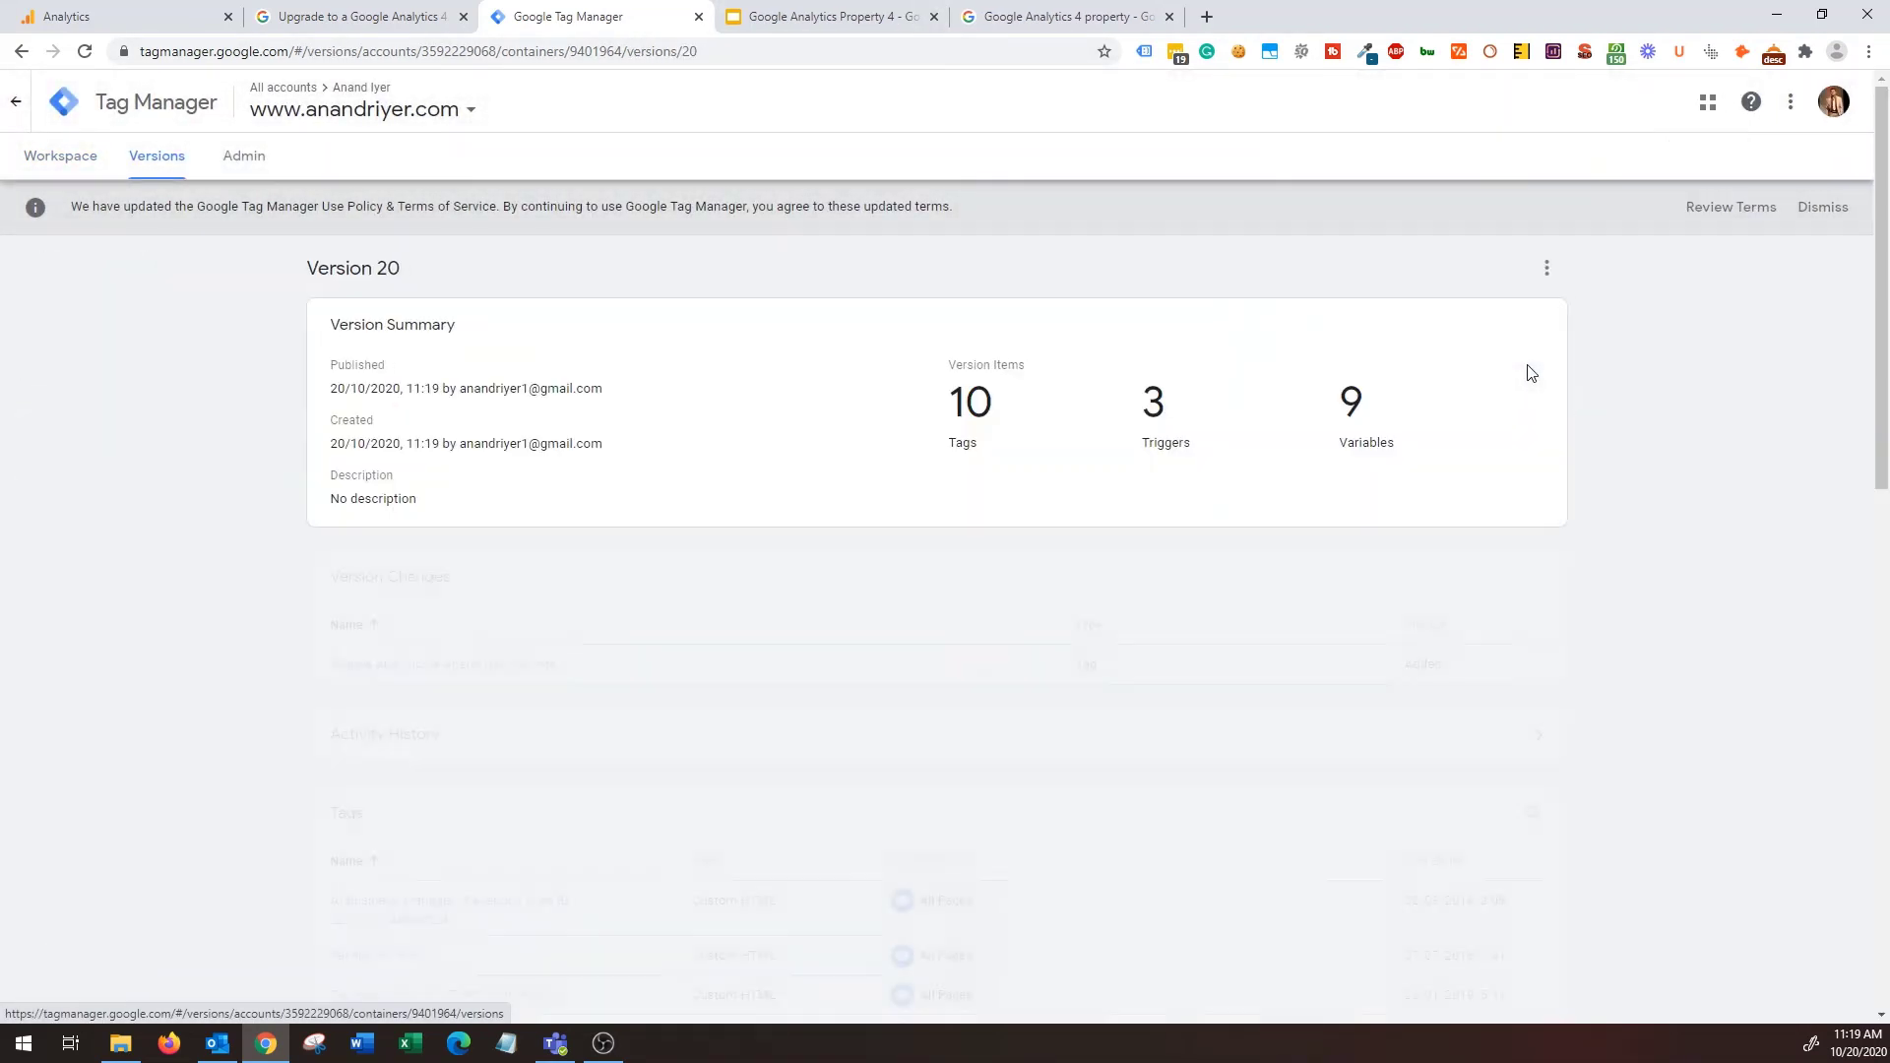
{"action": "left_click", "coordinate": [83, 160]}
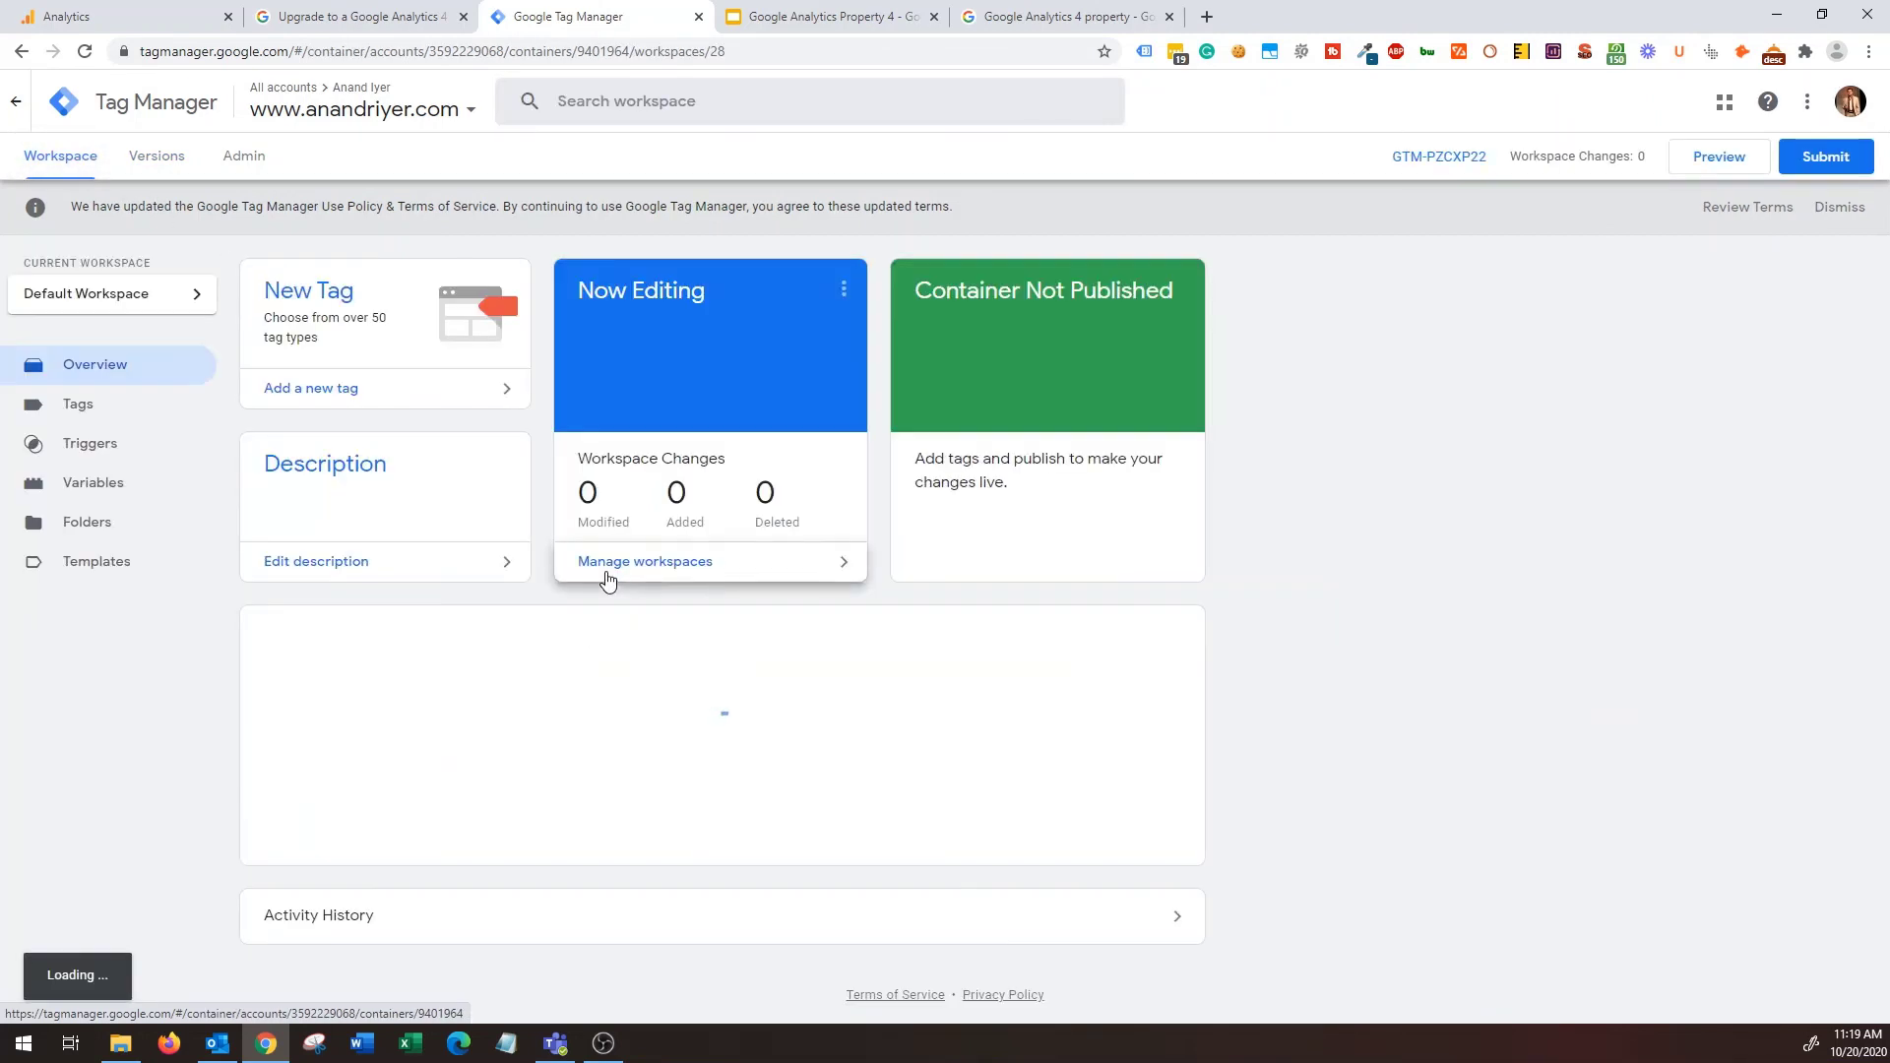
{"action": "left_click", "coordinate": [117, 415]}
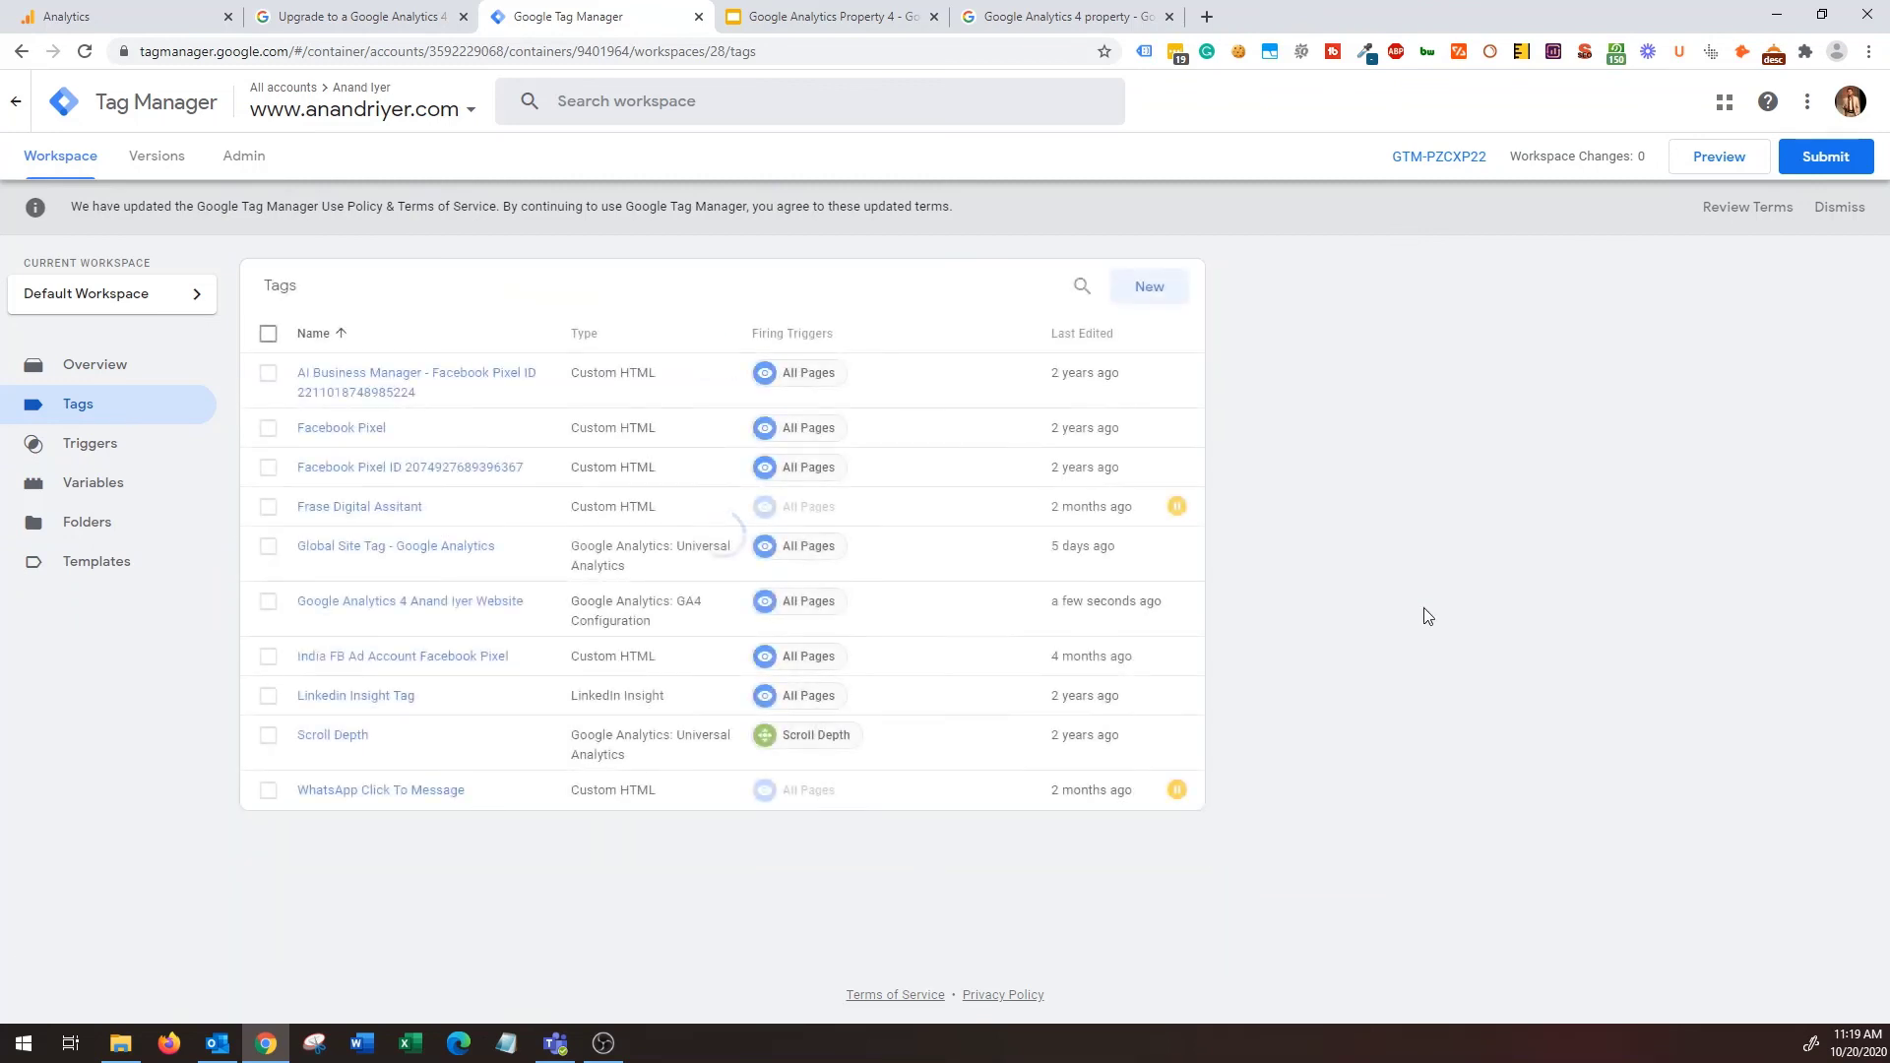
{"action": "left_click", "coordinate": [128, 17]}
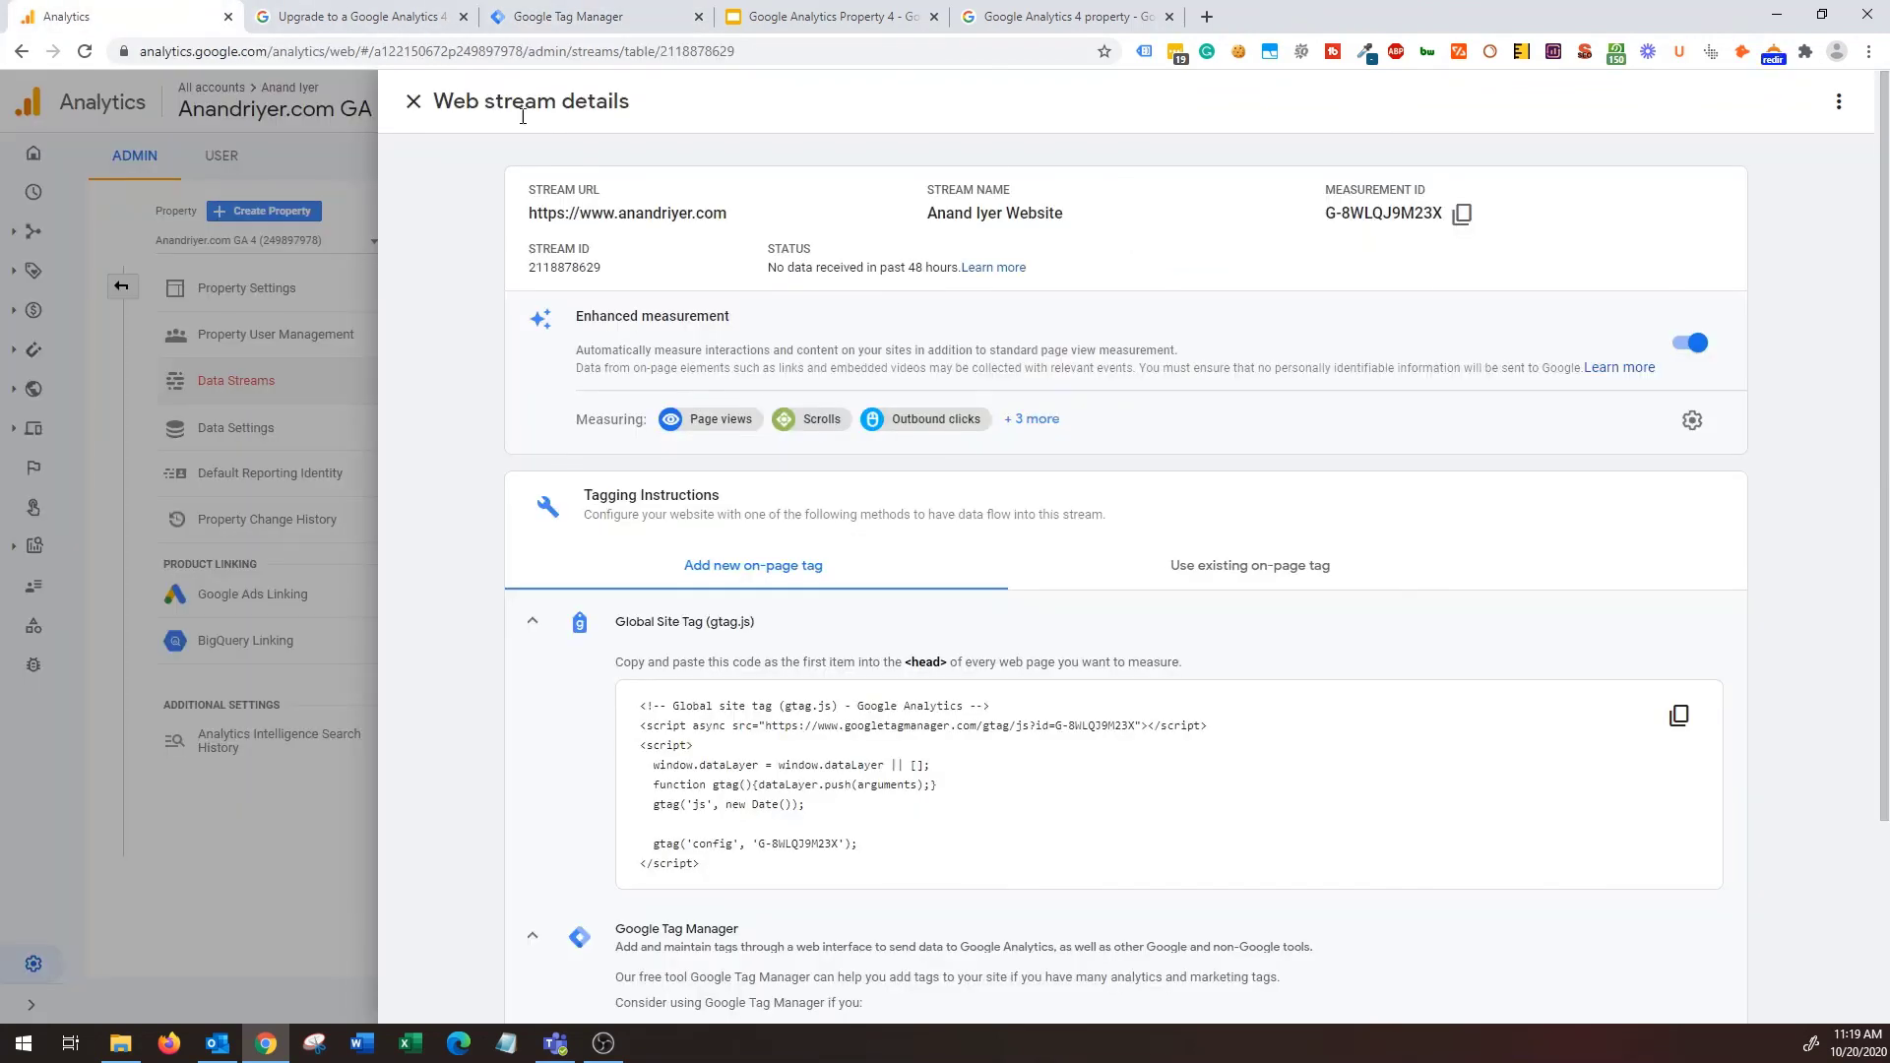
Close the web stream details and show the GA4 Realtime overview.
{"action": "scroll", "coordinate": [523, 116], "scroll_direction": "down", "scroll_amount": 3}
{"action": "scroll", "coordinate": [522, 117], "scroll_direction": "up", "scroll_amount": 3}
{"action": "left_click", "coordinate": [413, 101]}
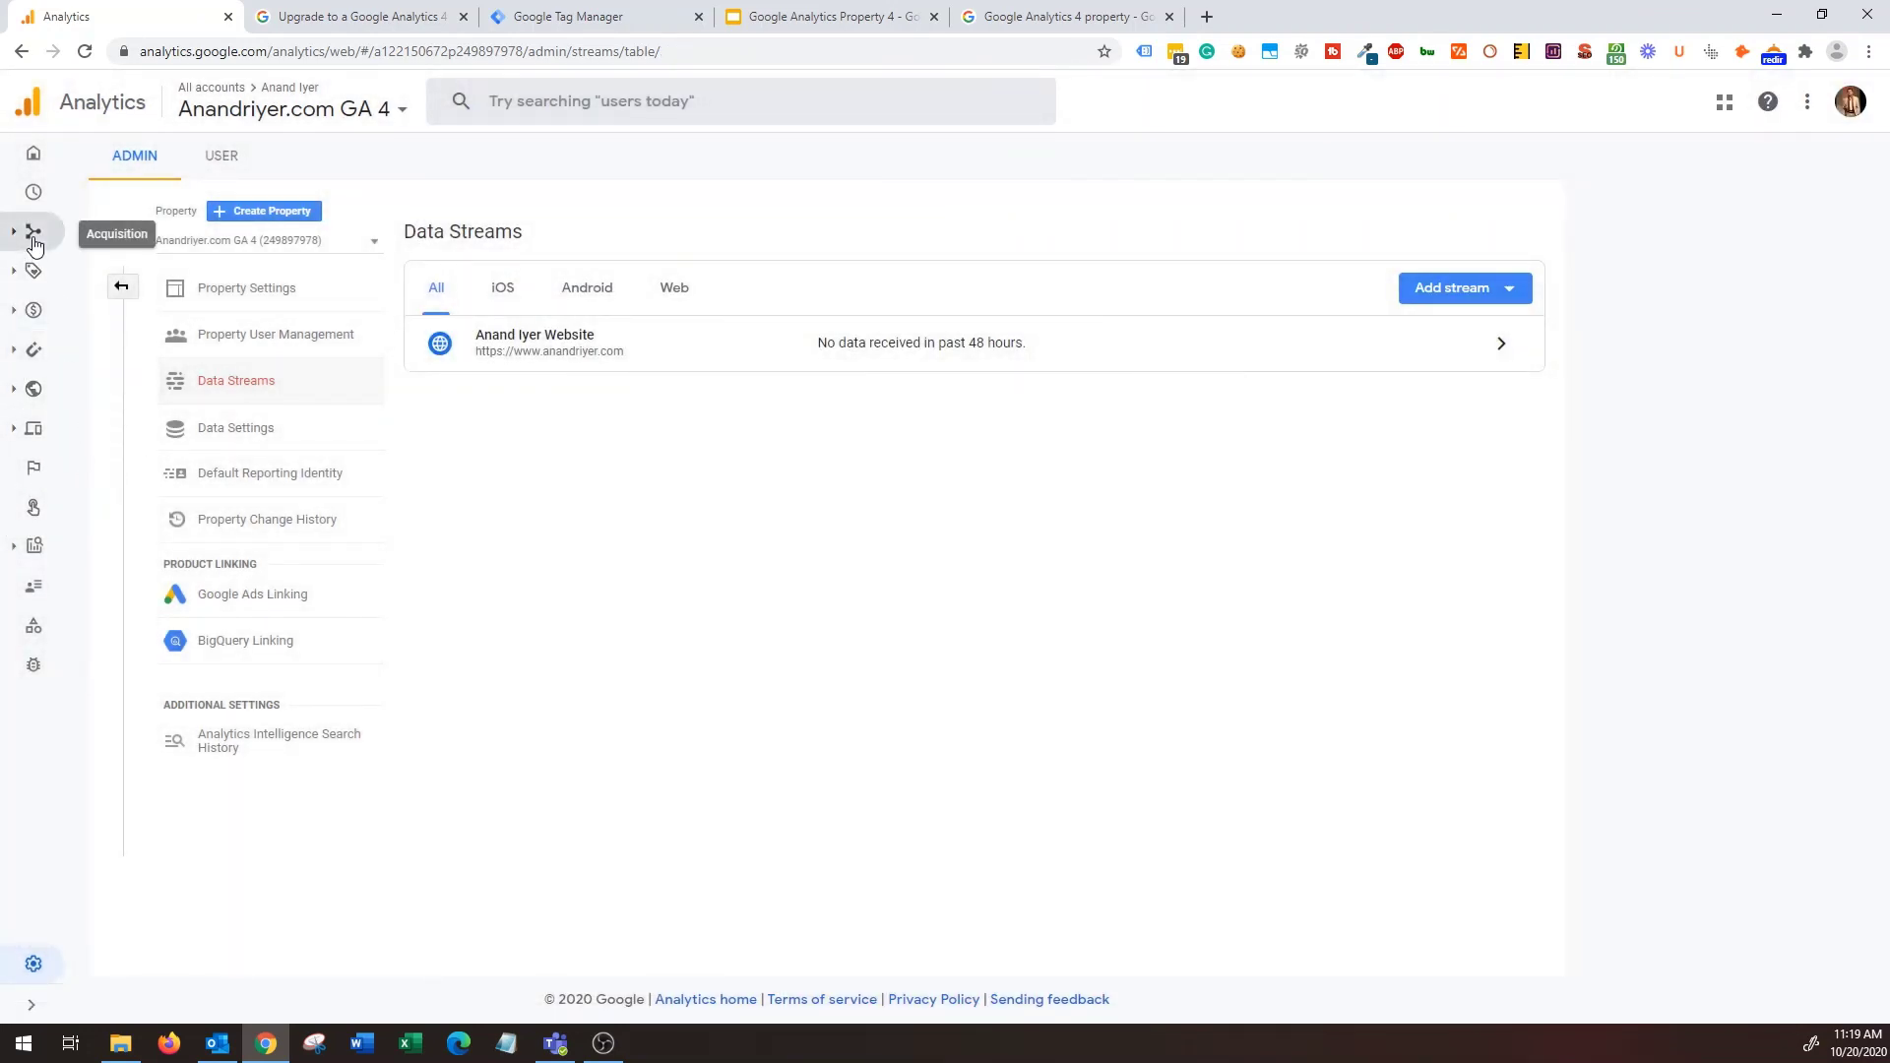
{"action": "left_click", "coordinate": [50, 202]}
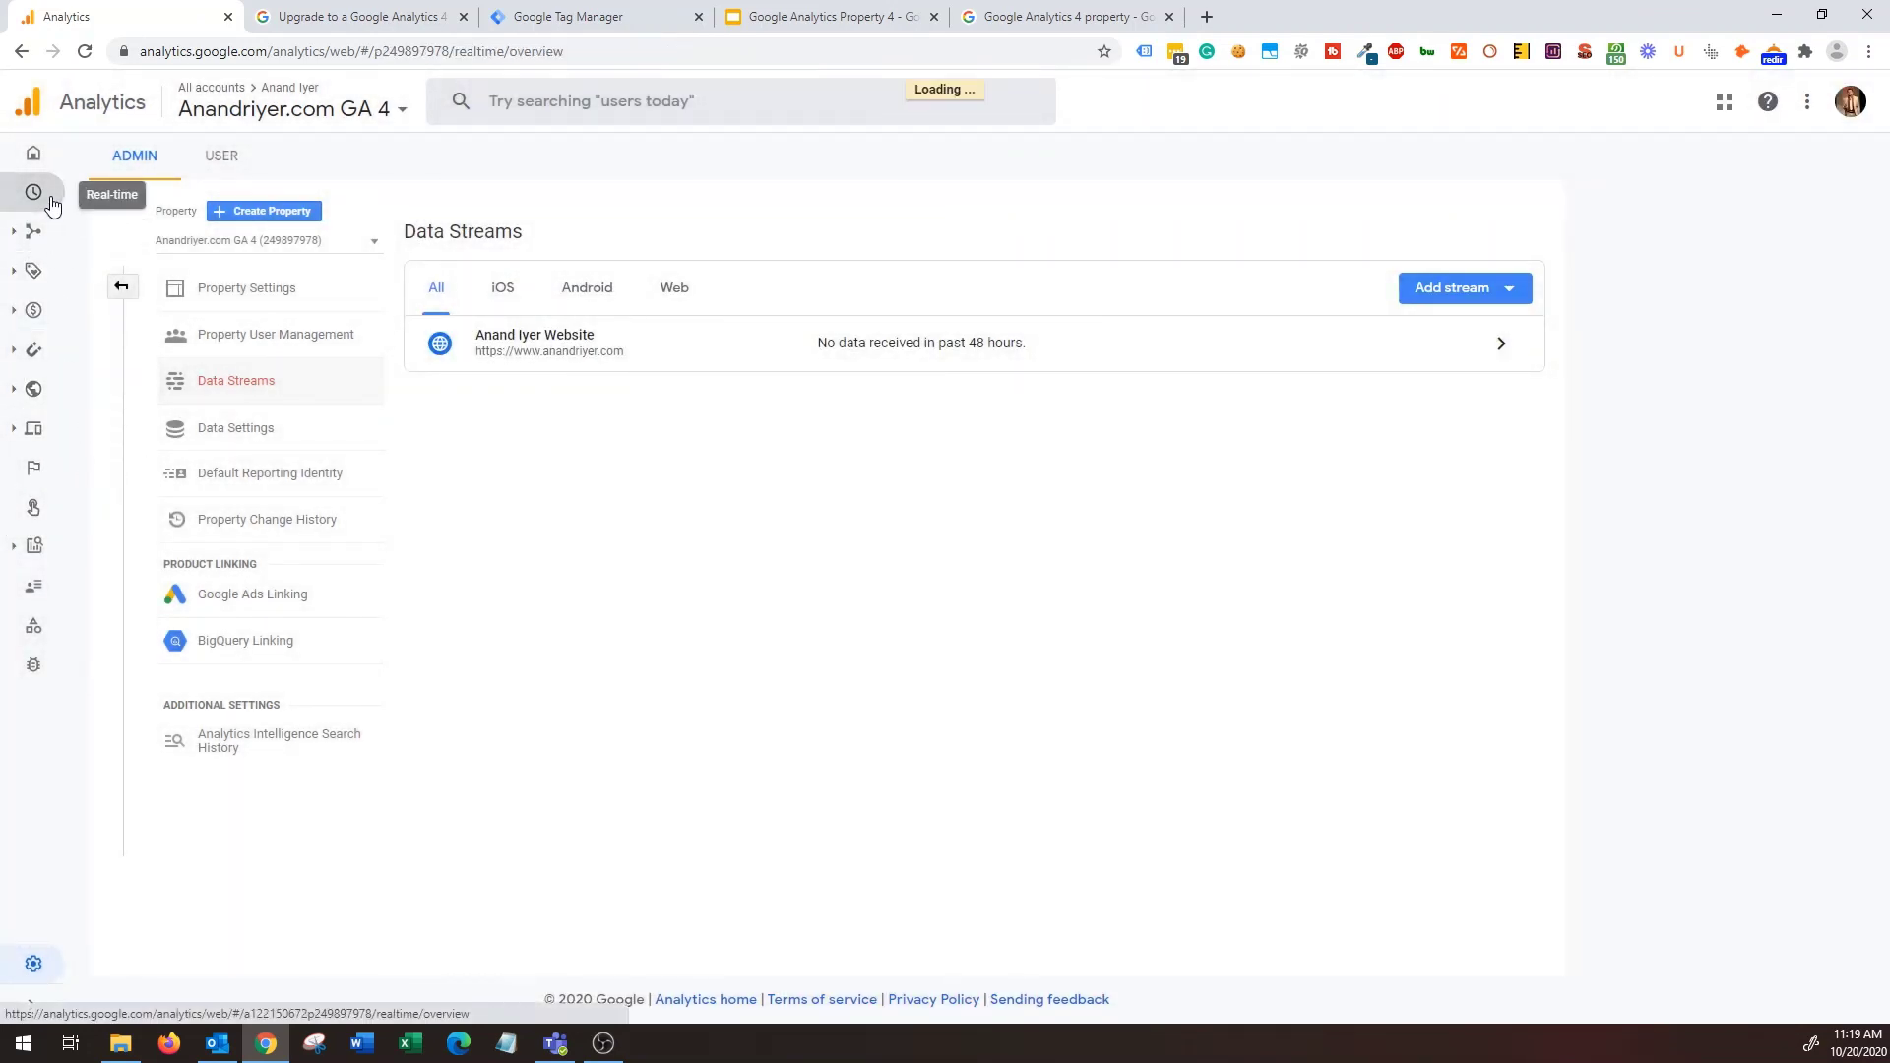
Load the website in a new browser tab.
{"action": "left_click", "coordinate": [1207, 17]}
{"action": "type", "text": "an"}
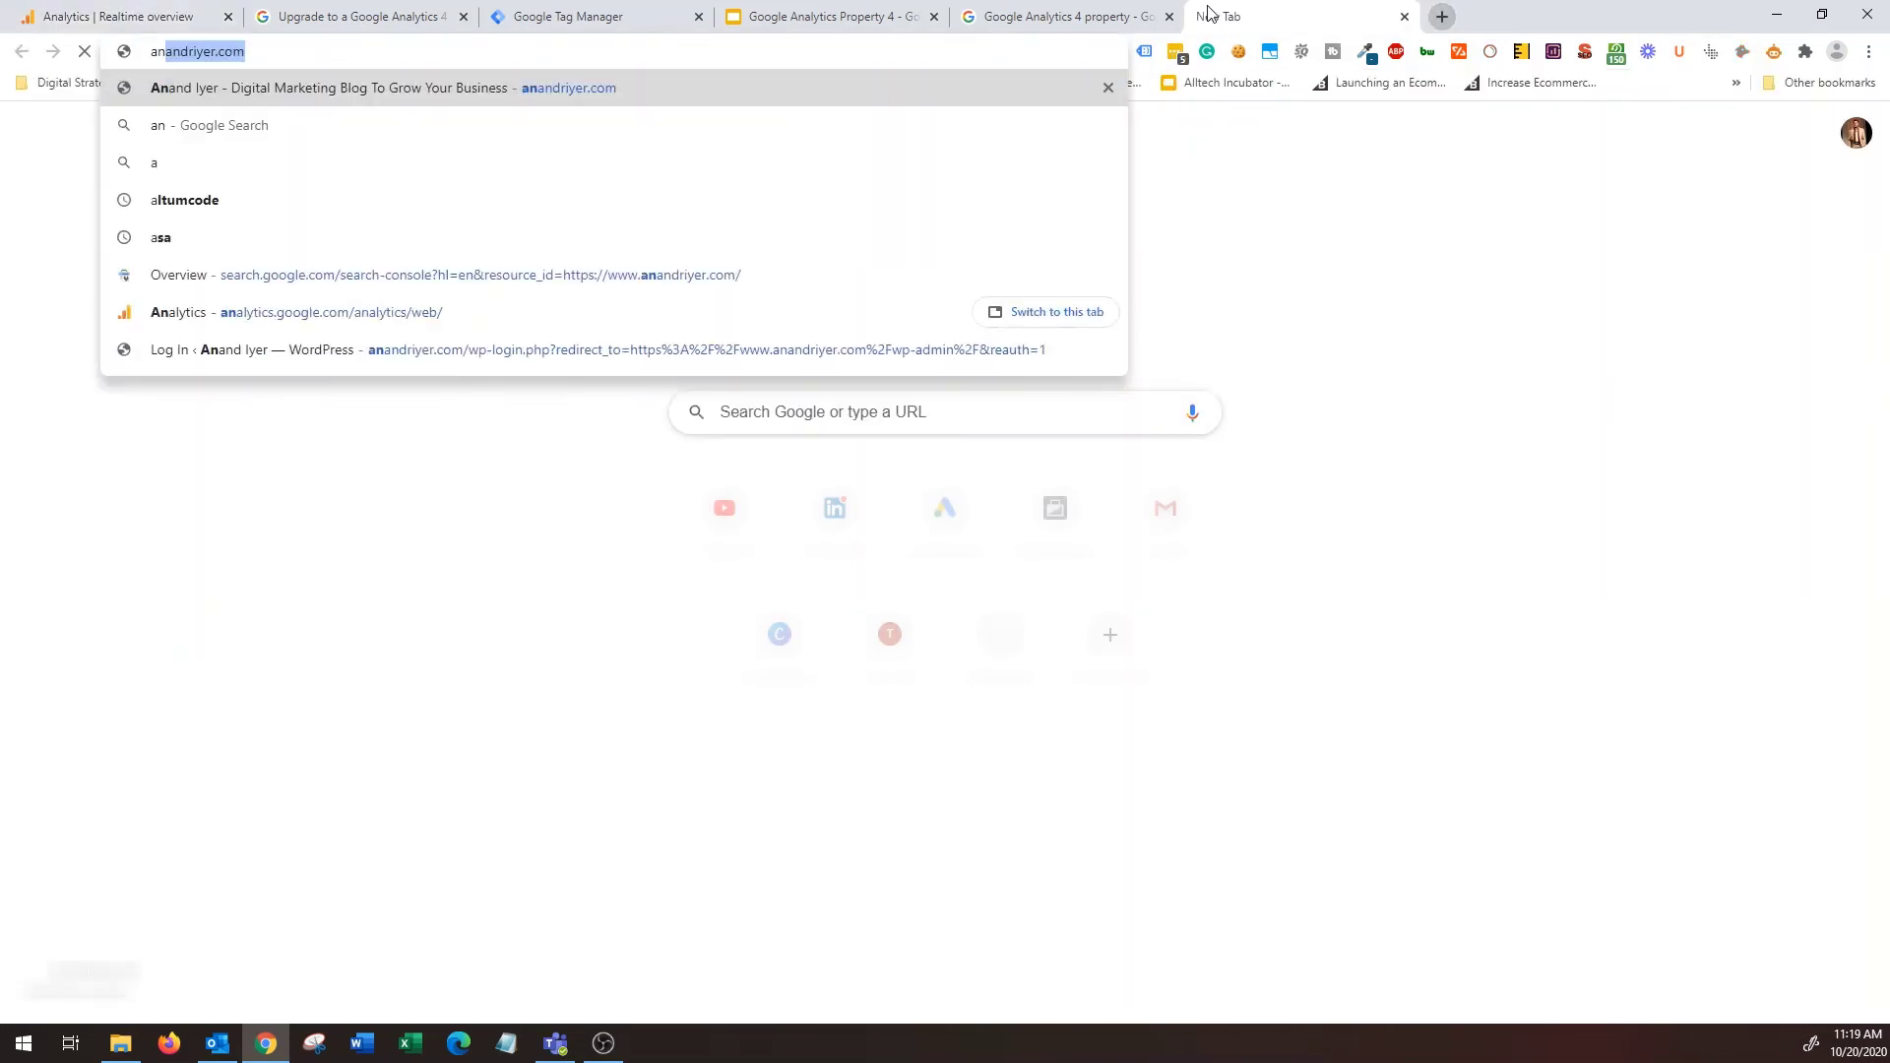
{"action": "key", "text": "Return"}
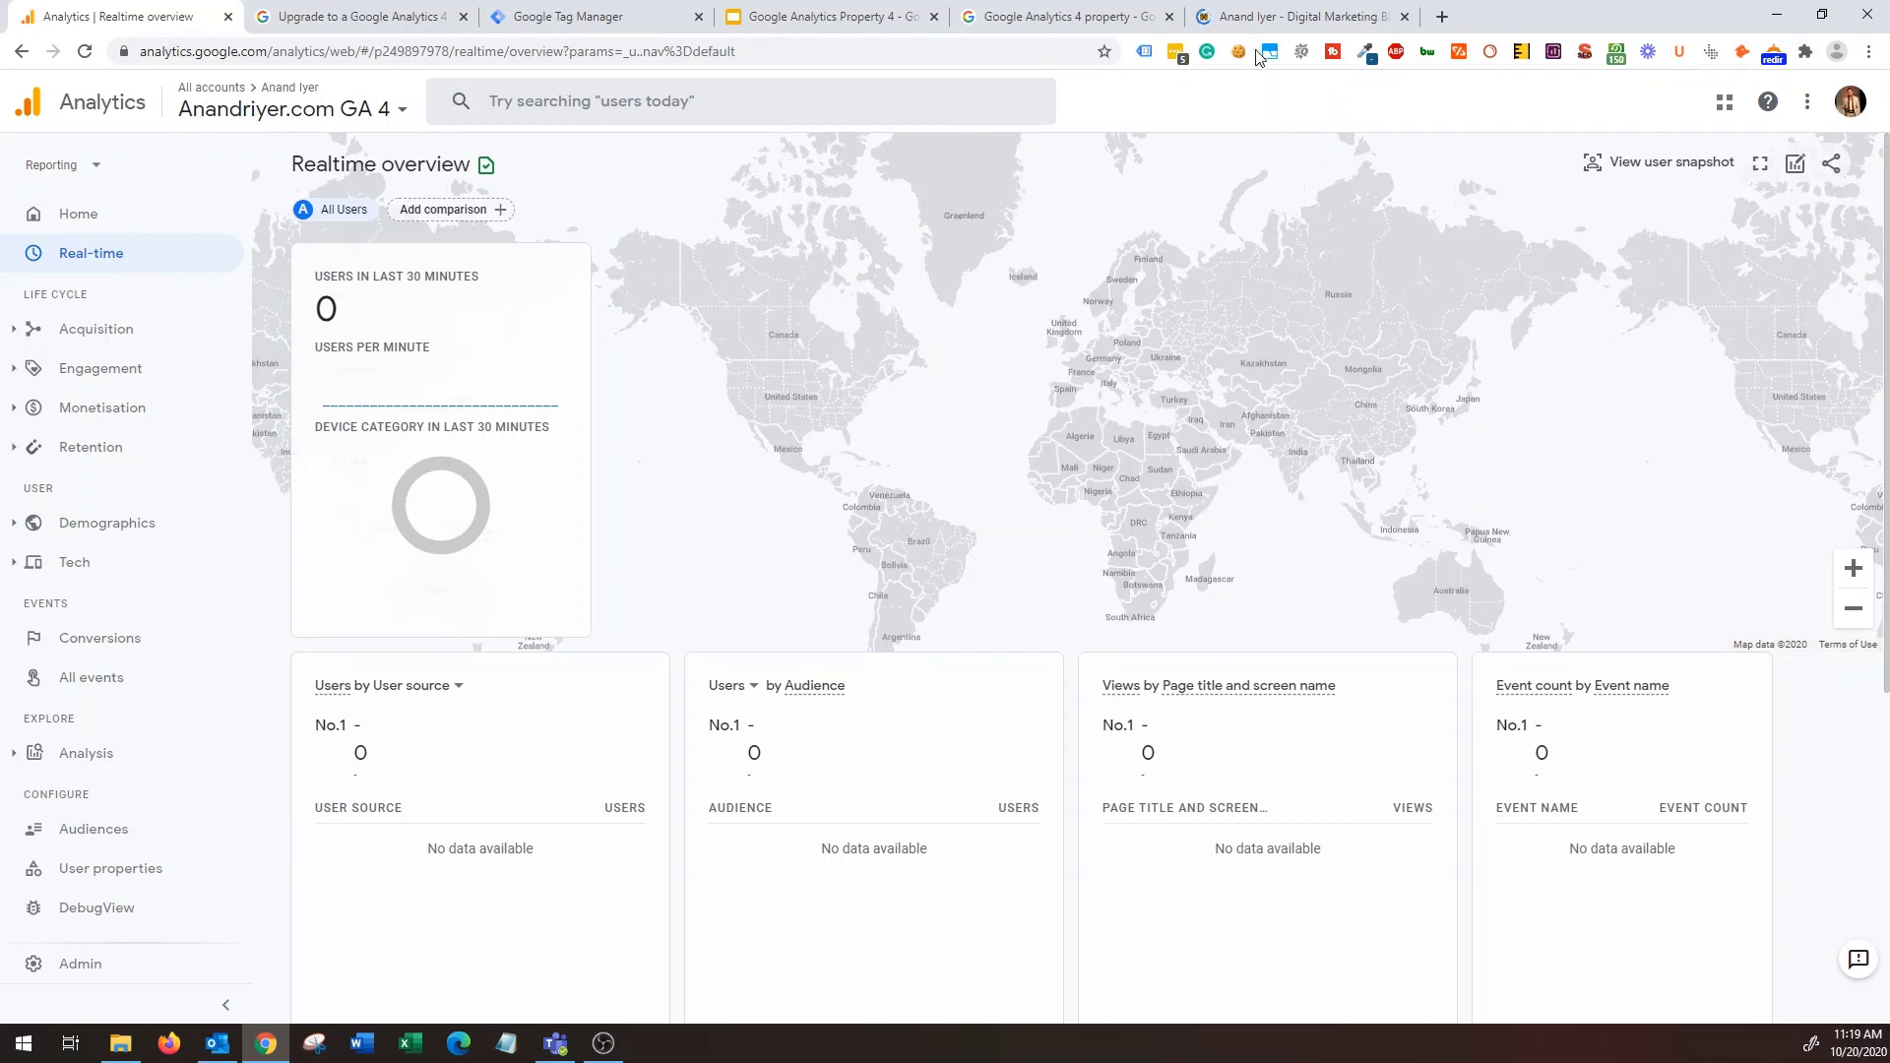
Visit the 10 Best Practices for Content Creators post on anandriyer.com, then check the Realtime overview.
{"action": "left_click", "coordinate": [1295, 17]}
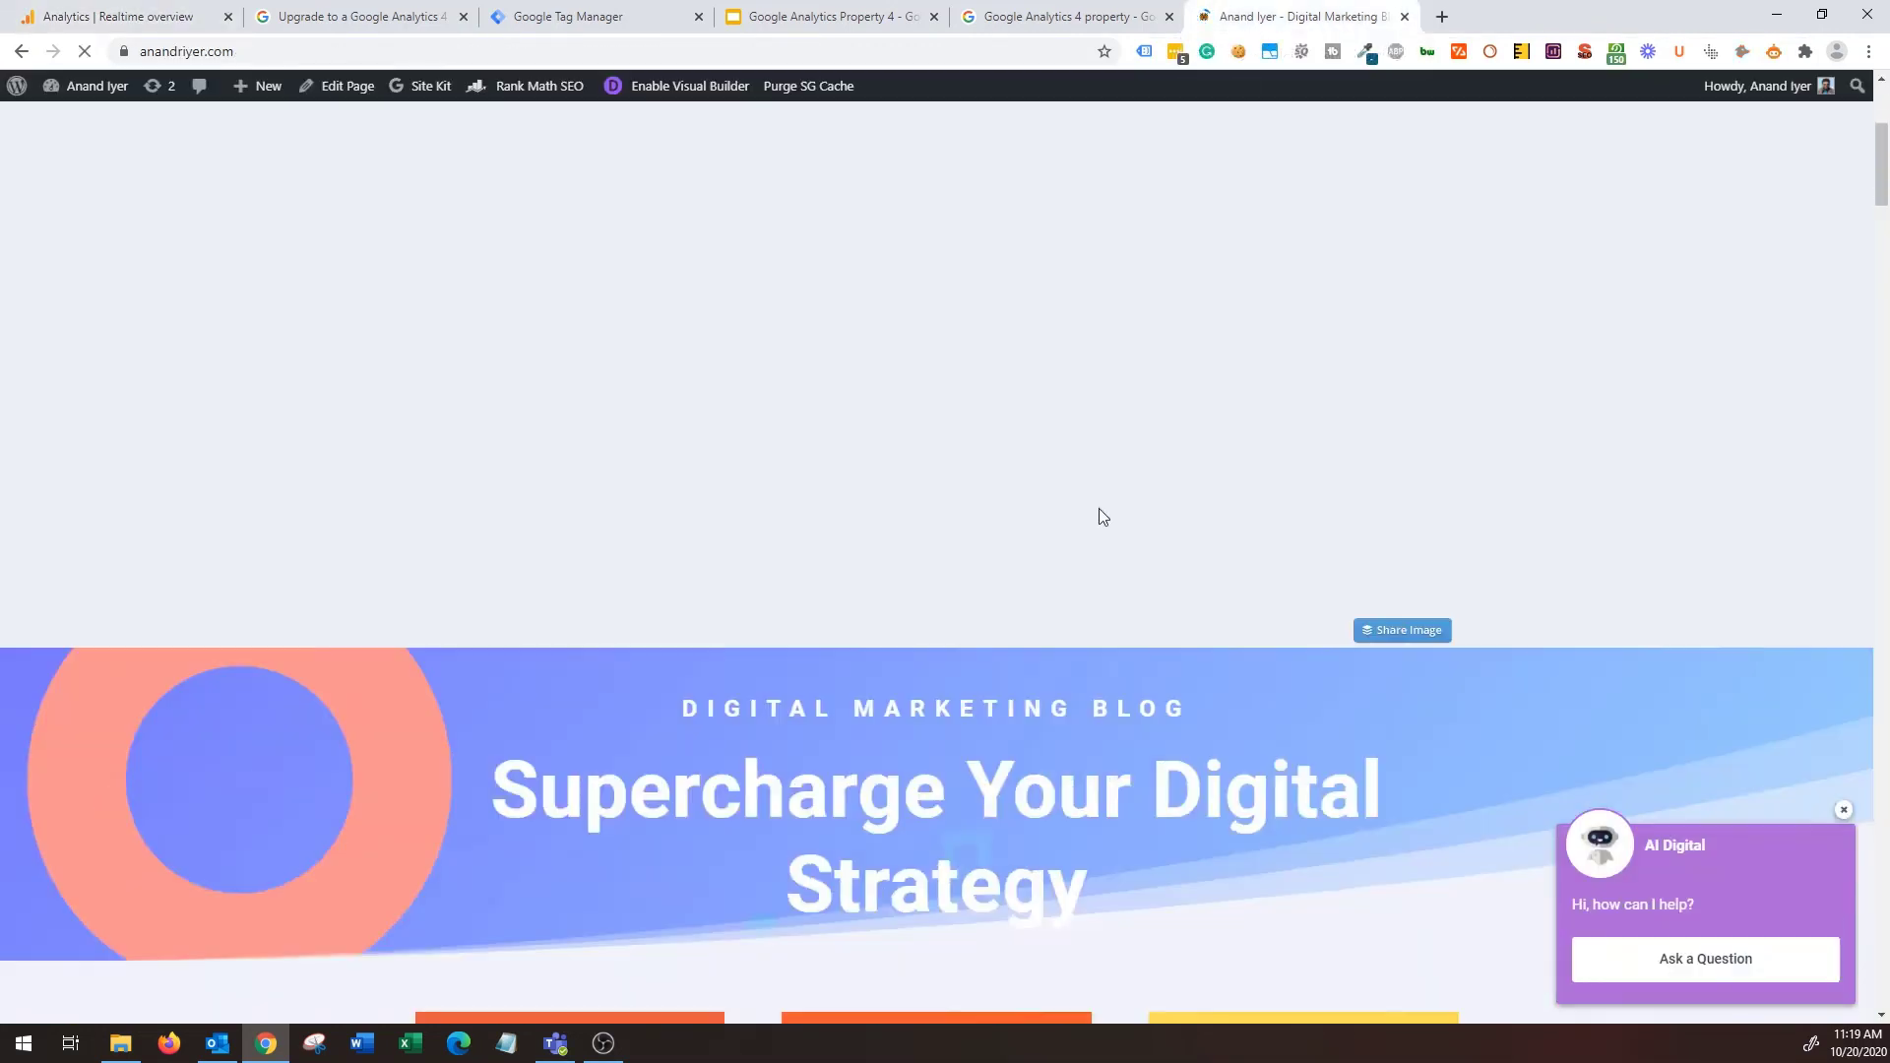
{"action": "scroll", "coordinate": [1098, 508], "scroll_direction": "down", "scroll_amount": 12}
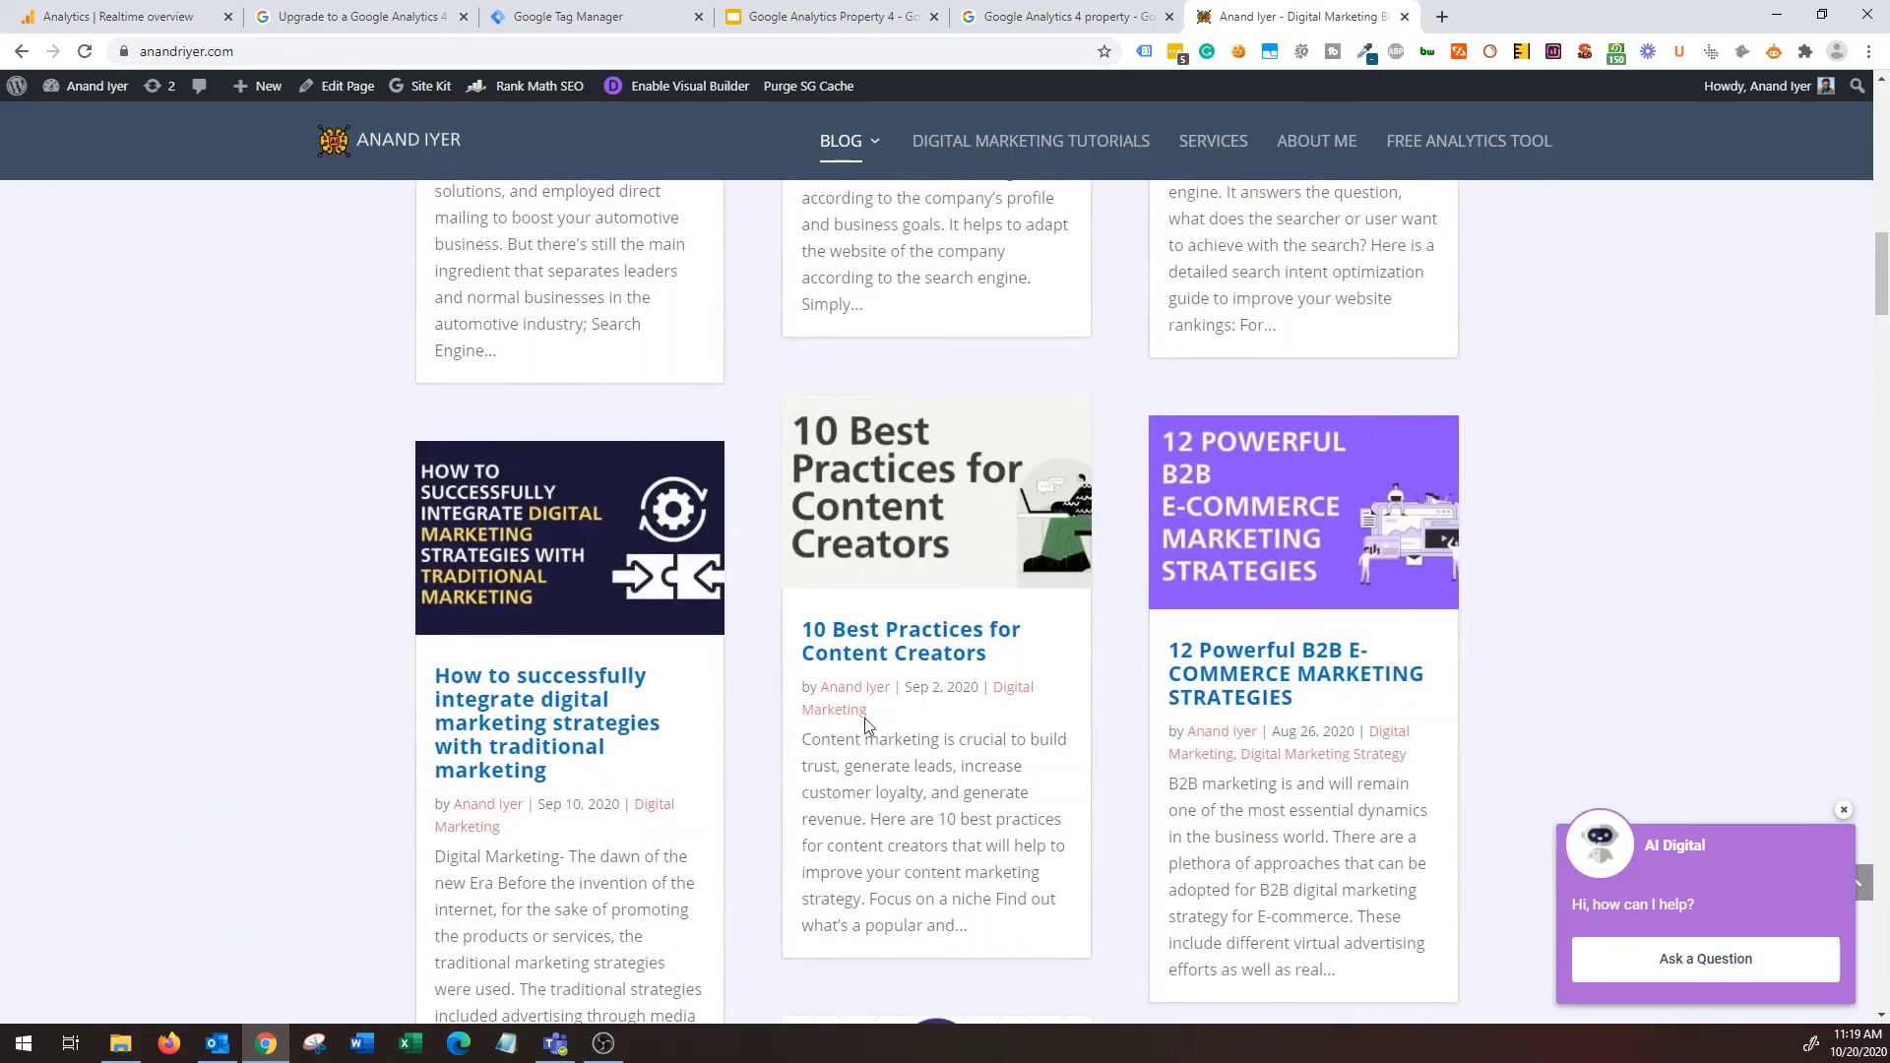
{"action": "left_click", "coordinate": [137, 16]}
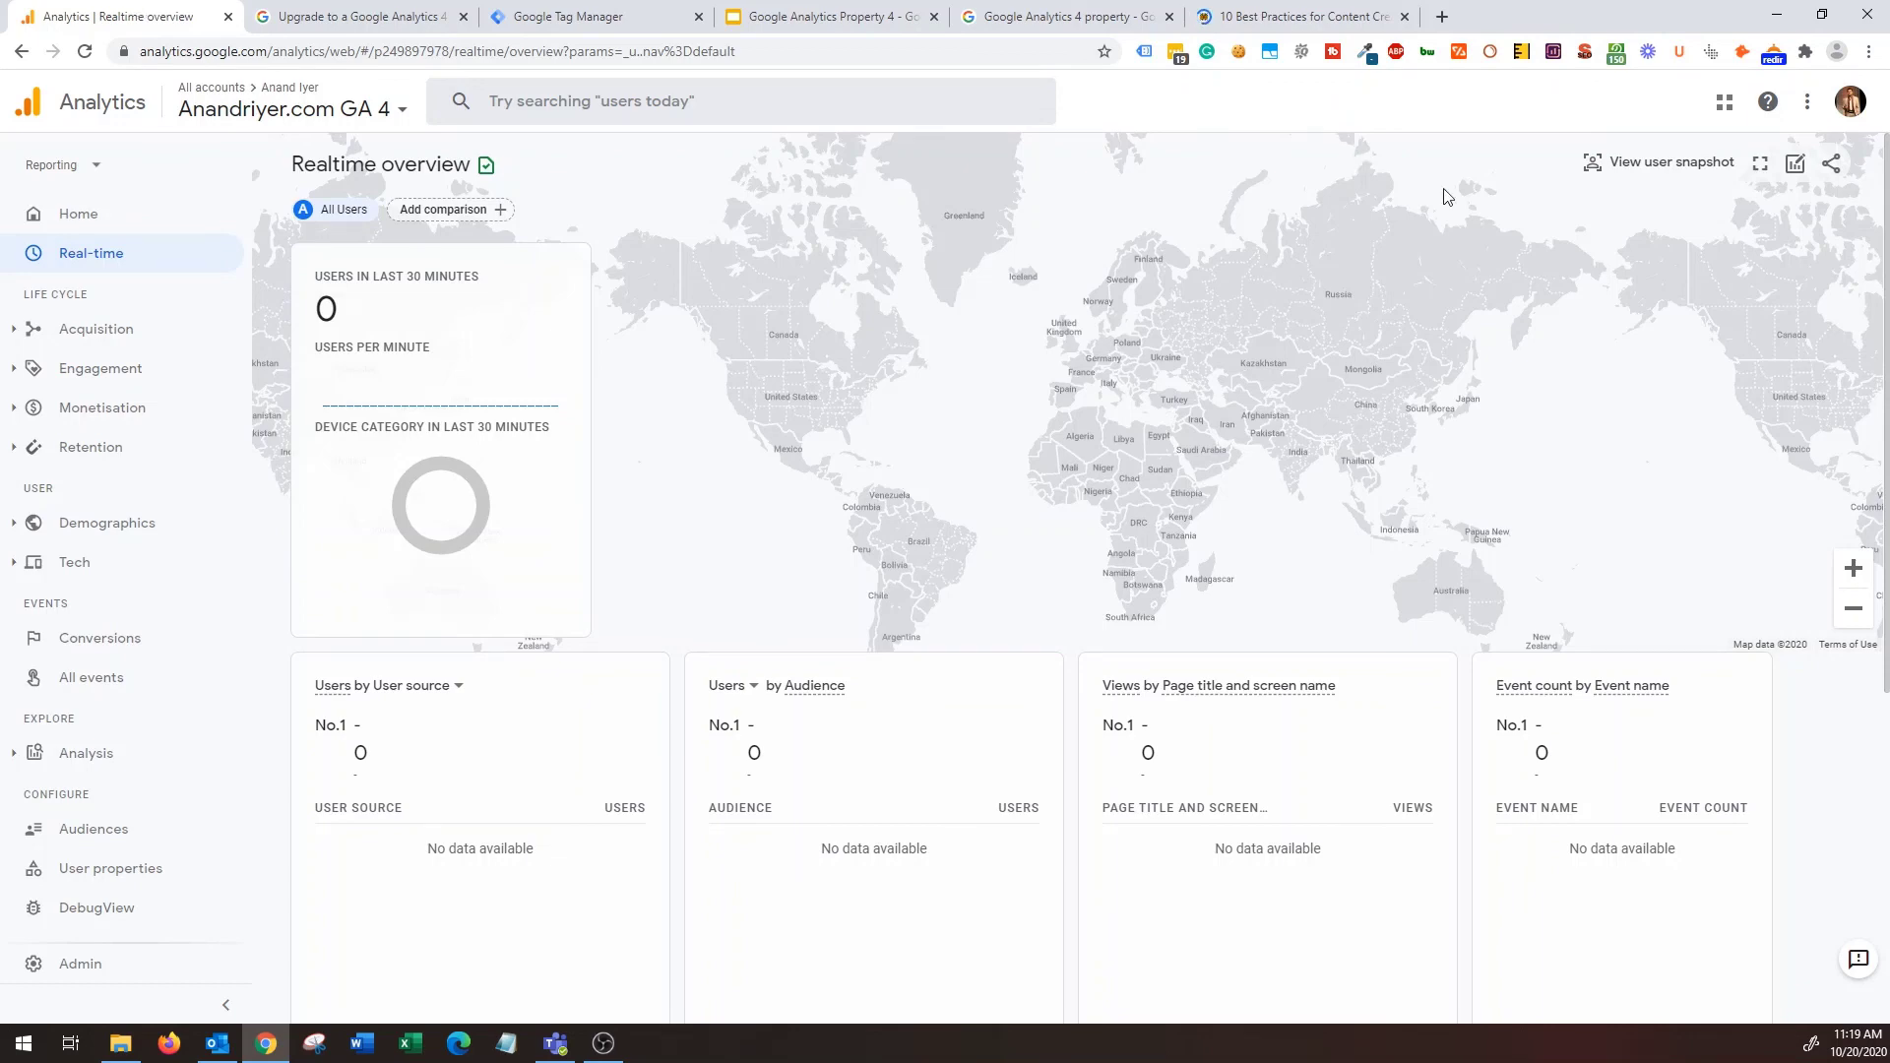
{"action": "scroll", "coordinate": [1467, 720], "scroll_direction": "down", "scroll_amount": 5}
{"action": "scroll", "coordinate": [1447, 751], "scroll_direction": "up", "scroll_amount": 5}
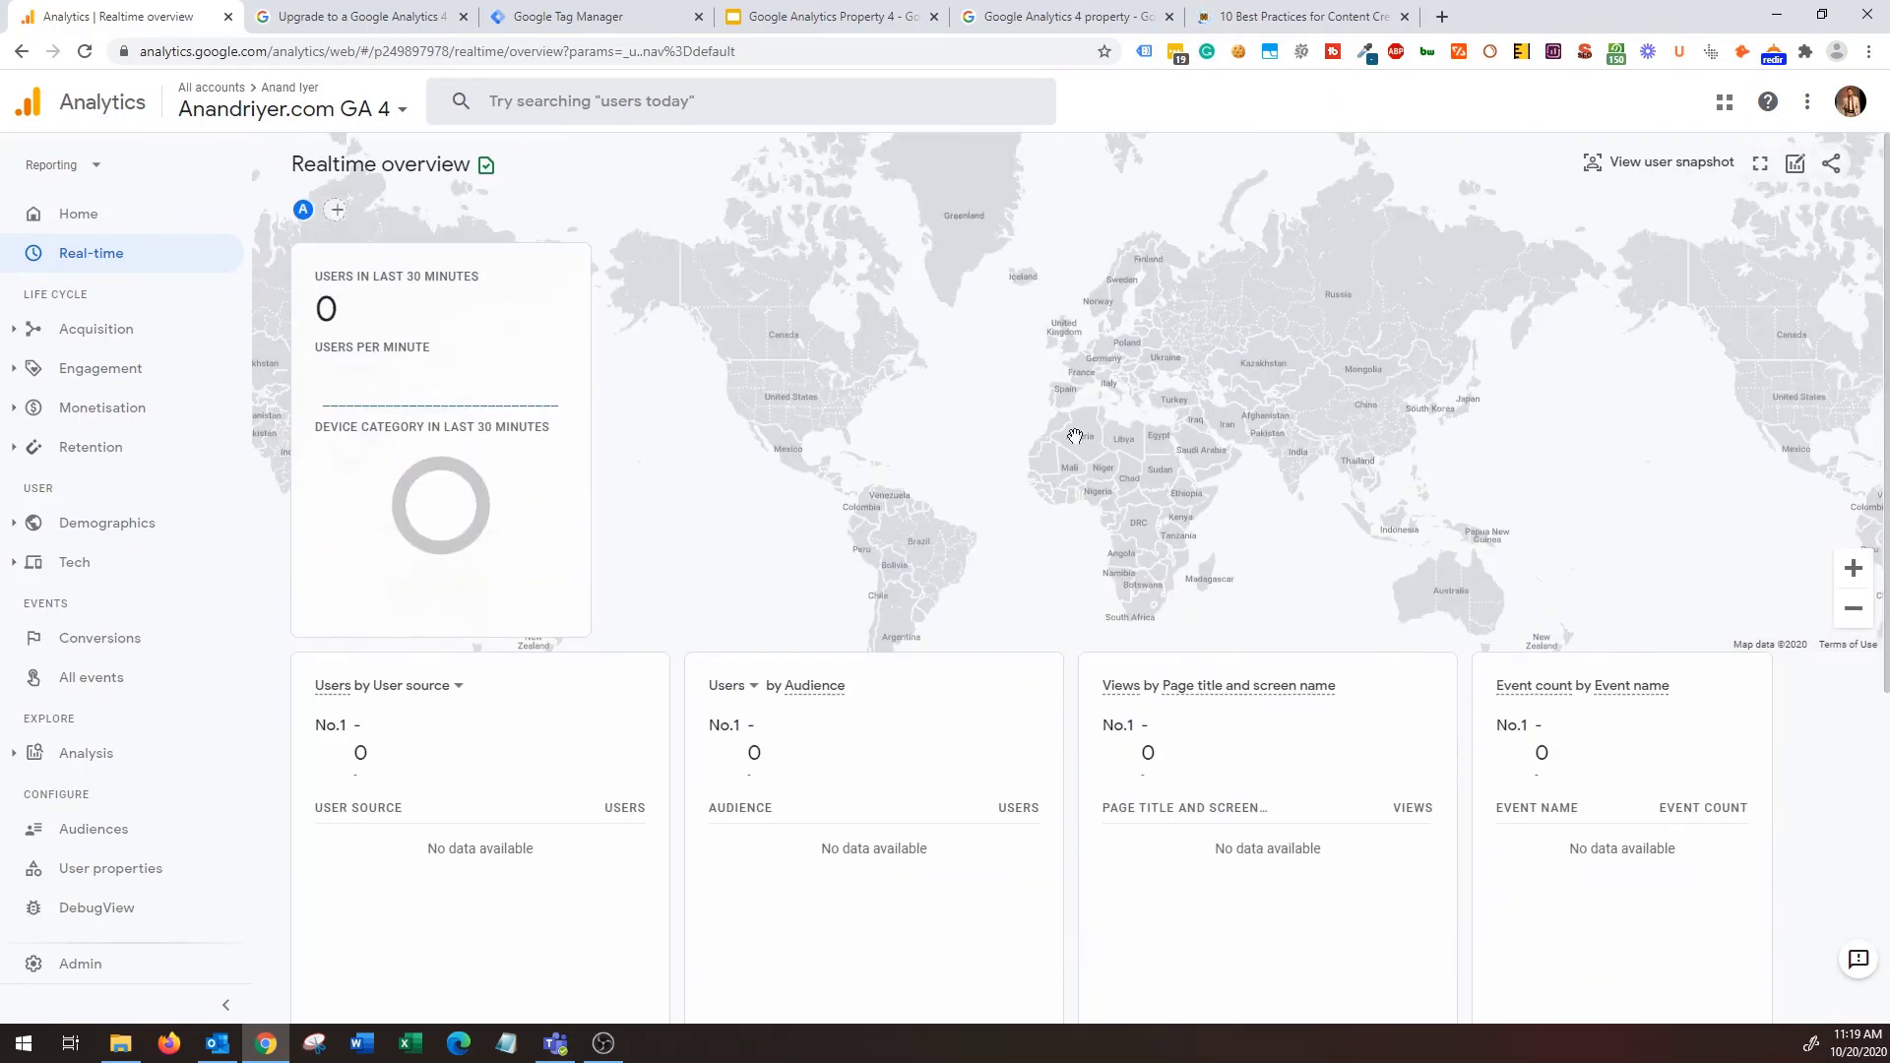
View the Realtime user snapshot showing an India visitor with one user_engagement event.
{"action": "left_click", "coordinate": [566, 14]}
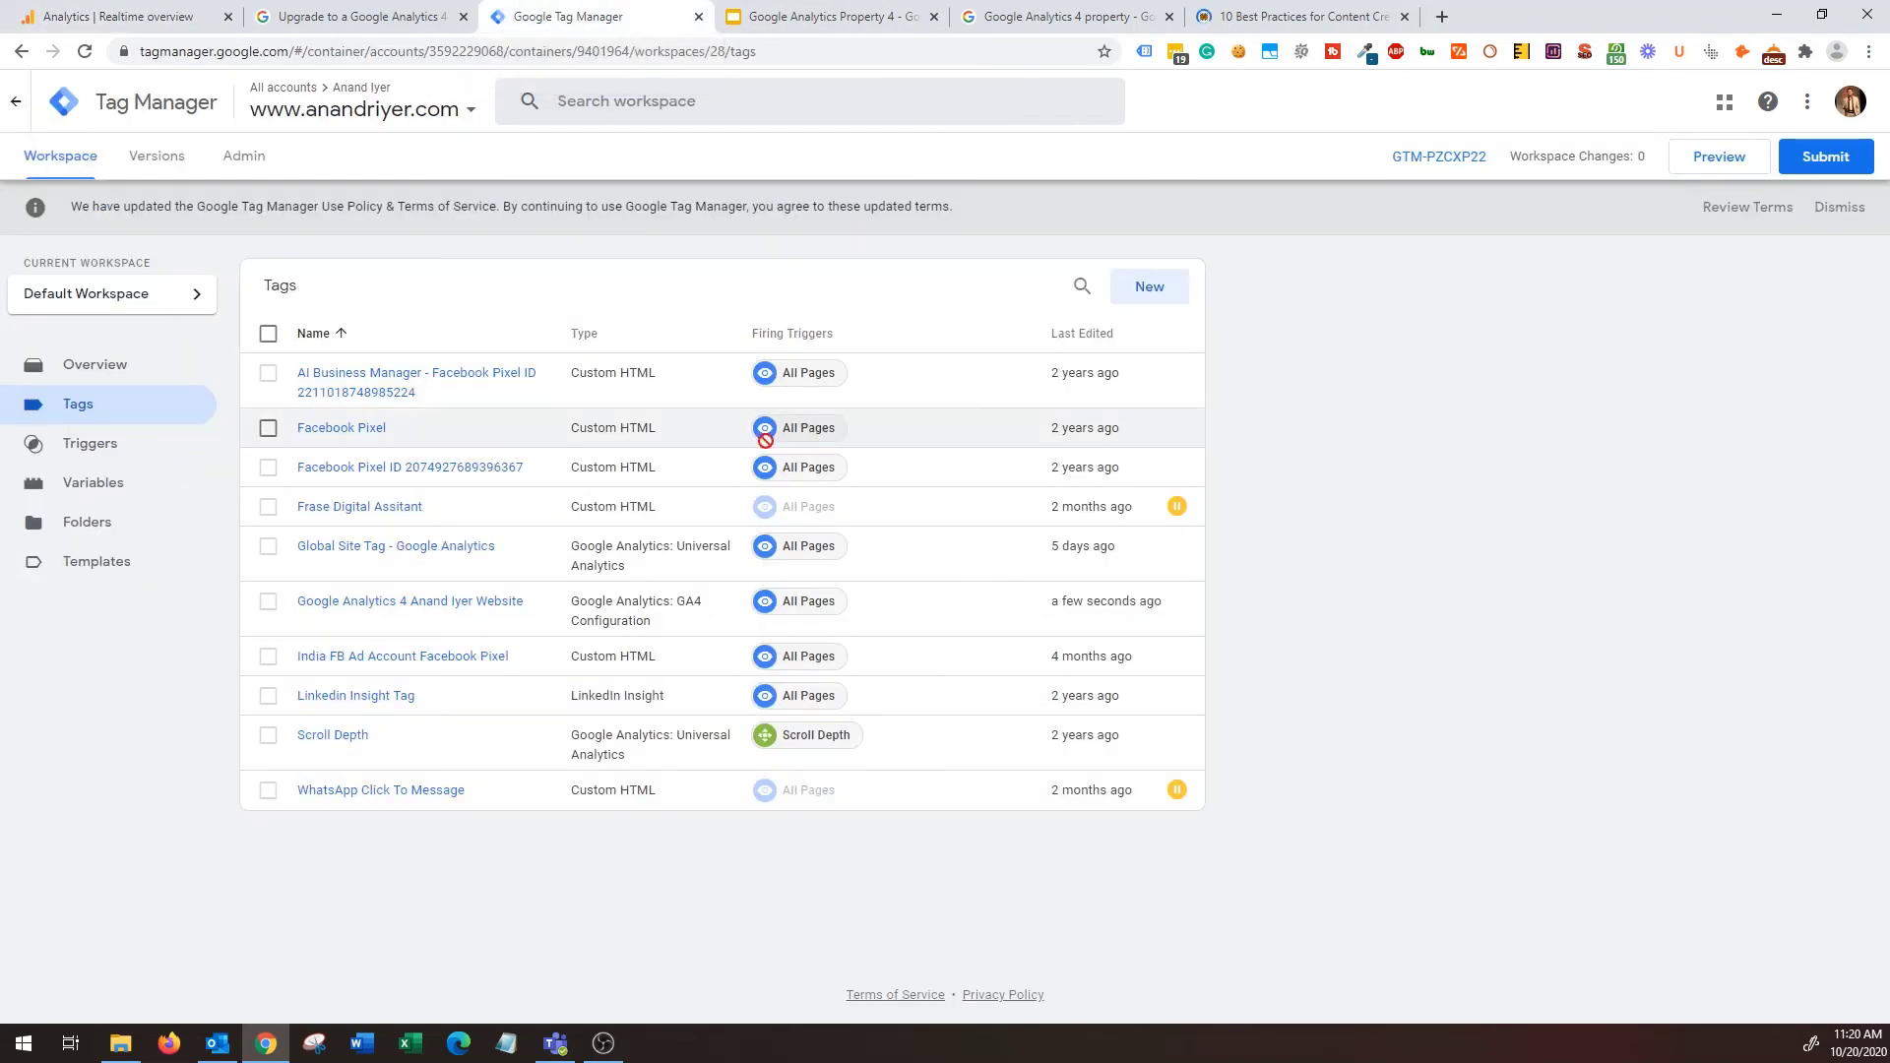
{"action": "left_click", "coordinate": [1299, 17]}
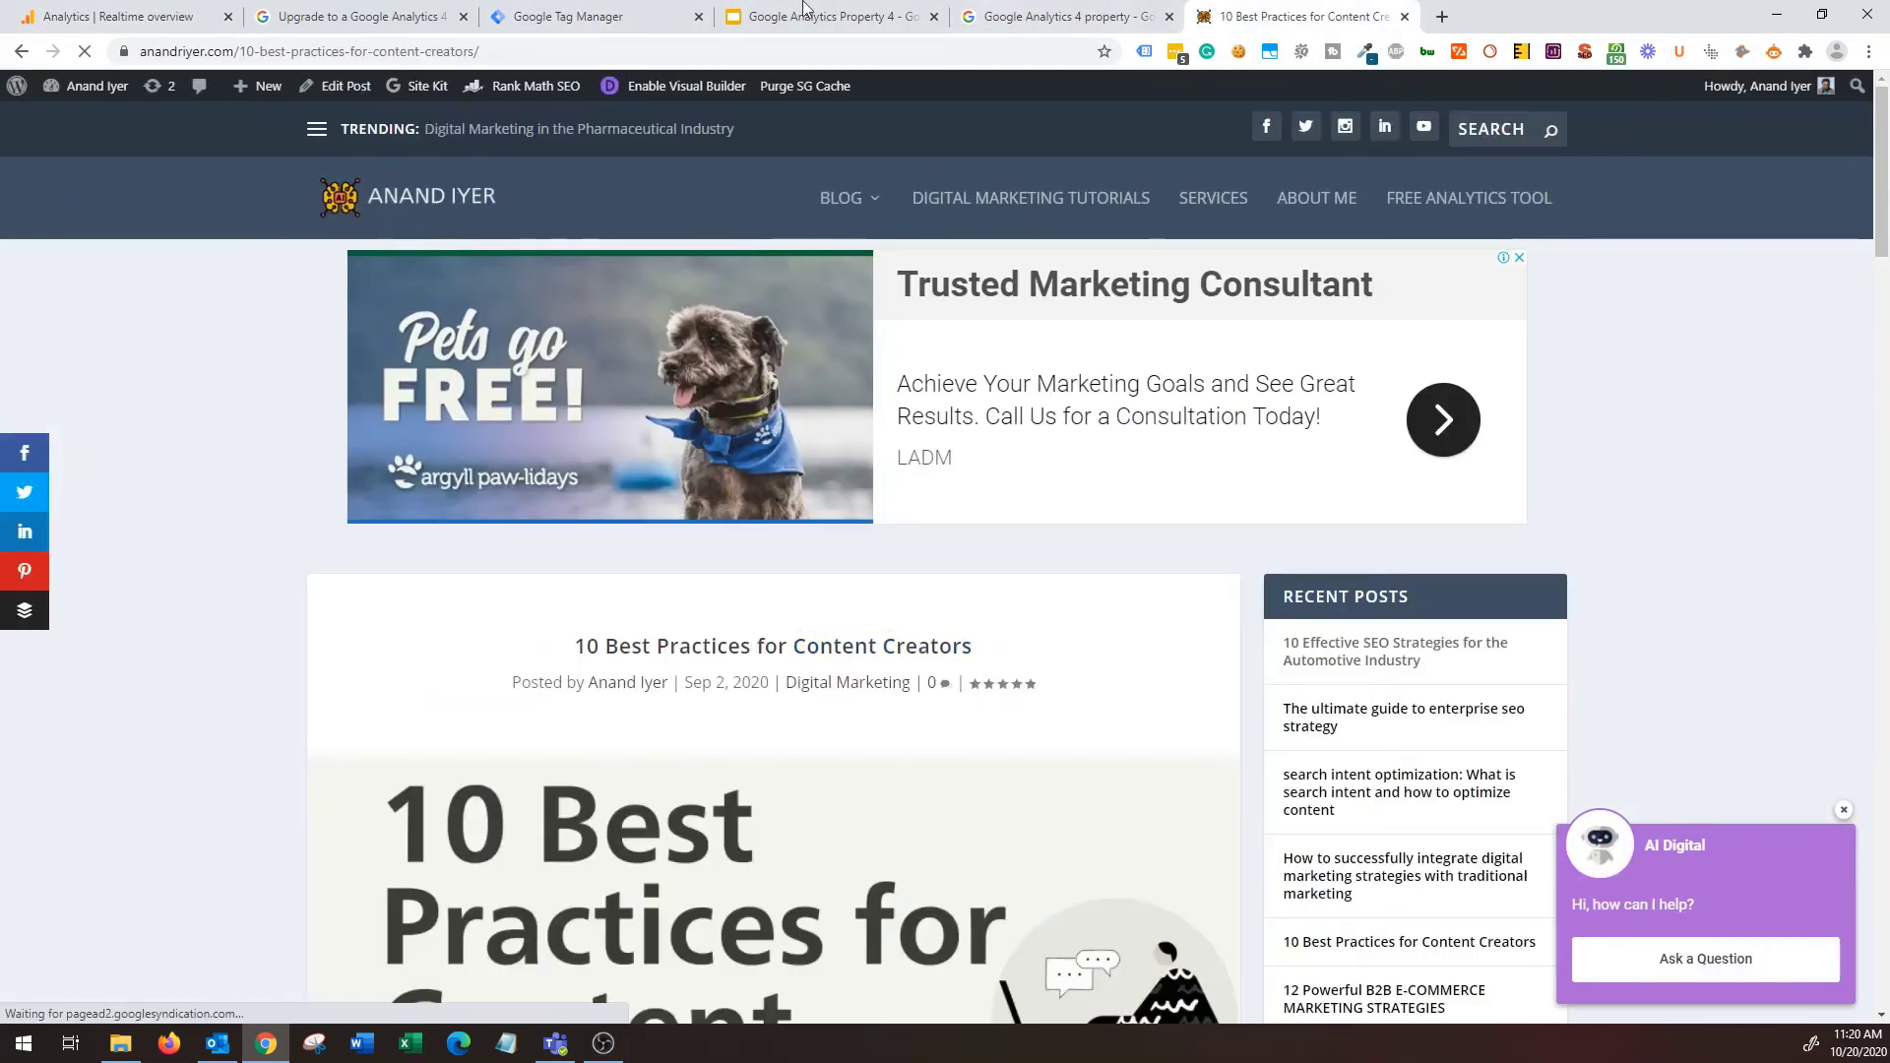
{"action": "left_click", "coordinate": [116, 9]}
{"action": "scroll", "coordinate": [986, 920], "scroll_direction": "down", "scroll_amount": 3}
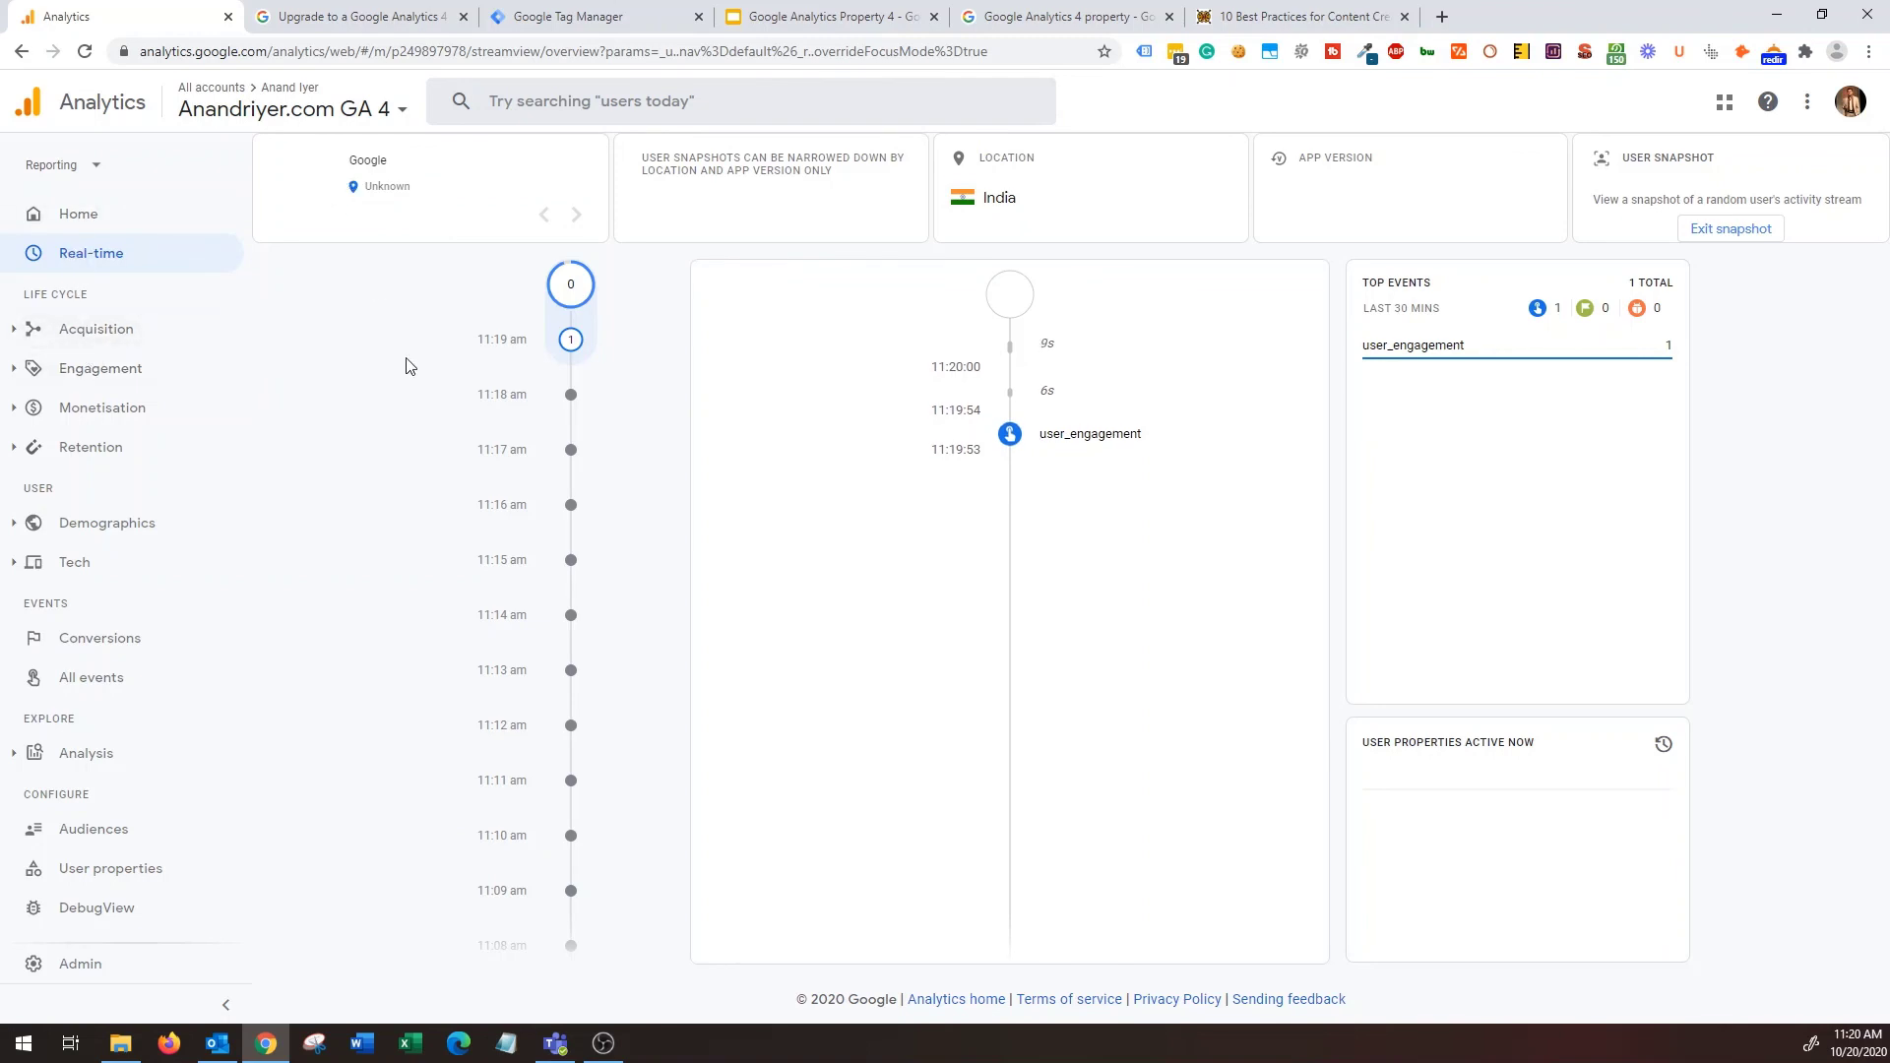
Go back to the Realtime overview and review its event counts: page_view 2, first_visit, session_start.
{"action": "left_click", "coordinate": [64, 252]}
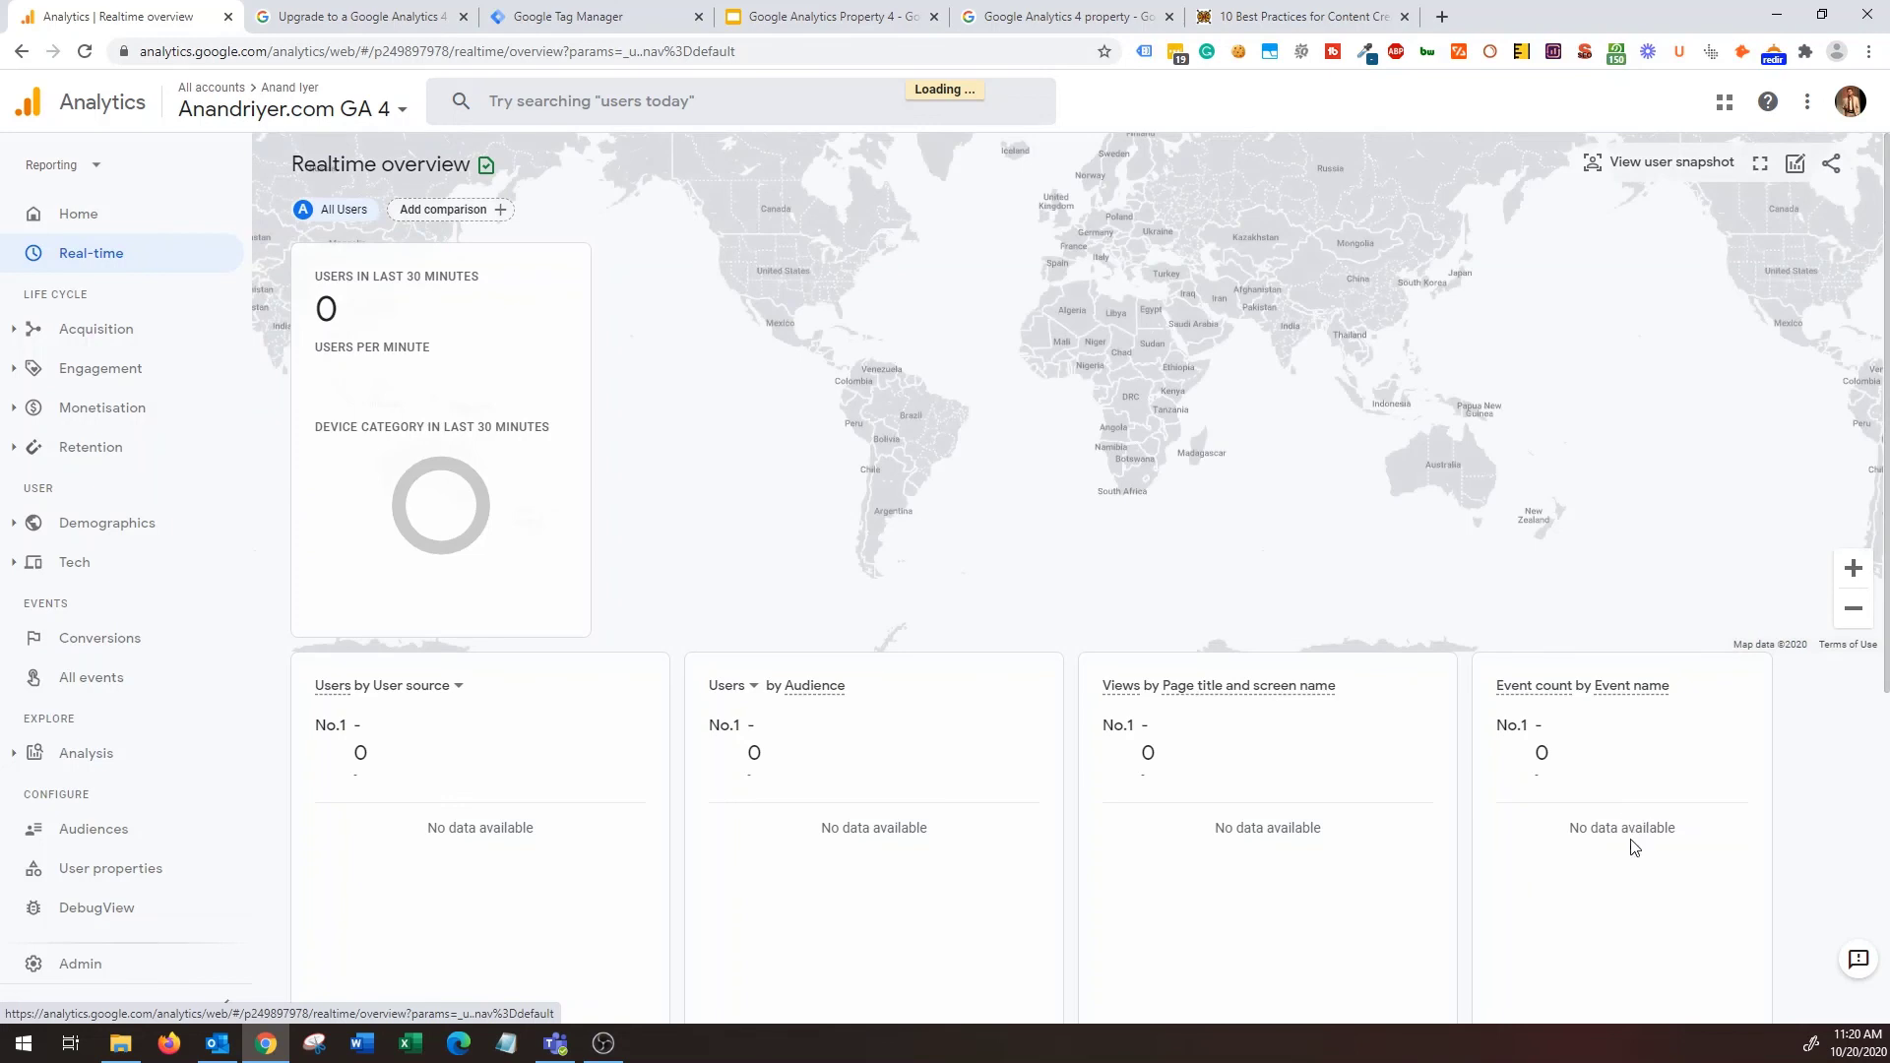
{"action": "scroll", "coordinate": [755, 655], "scroll_direction": "down", "scroll_amount": 5}
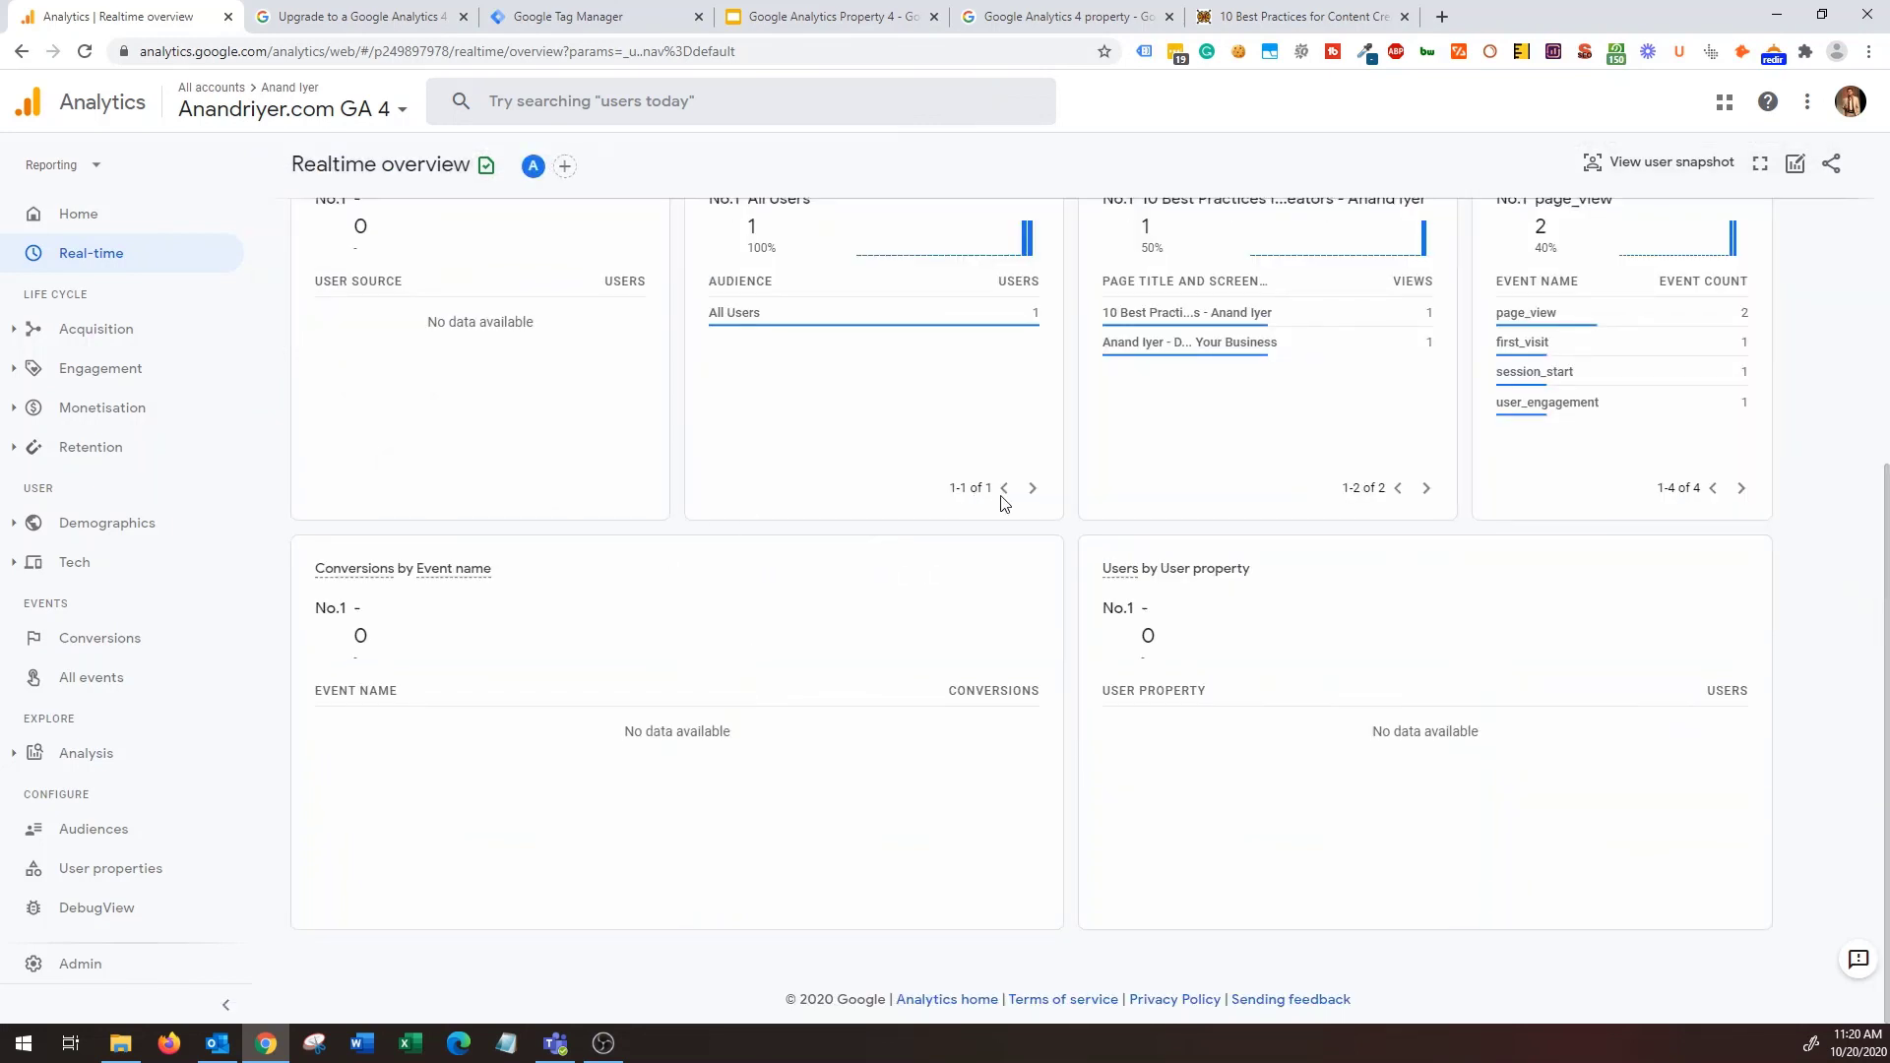